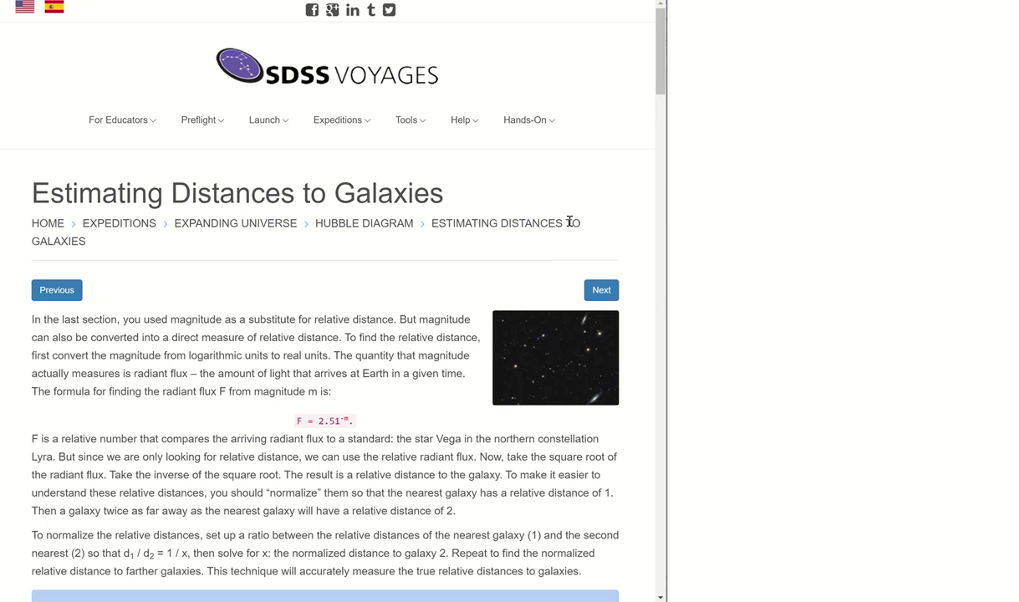
# Read the radiant flux formula and the Exercise 7 and 8 instructions on the Estimating Distances to Galaxies page
pyautogui.scroll(-1, 506, 297)
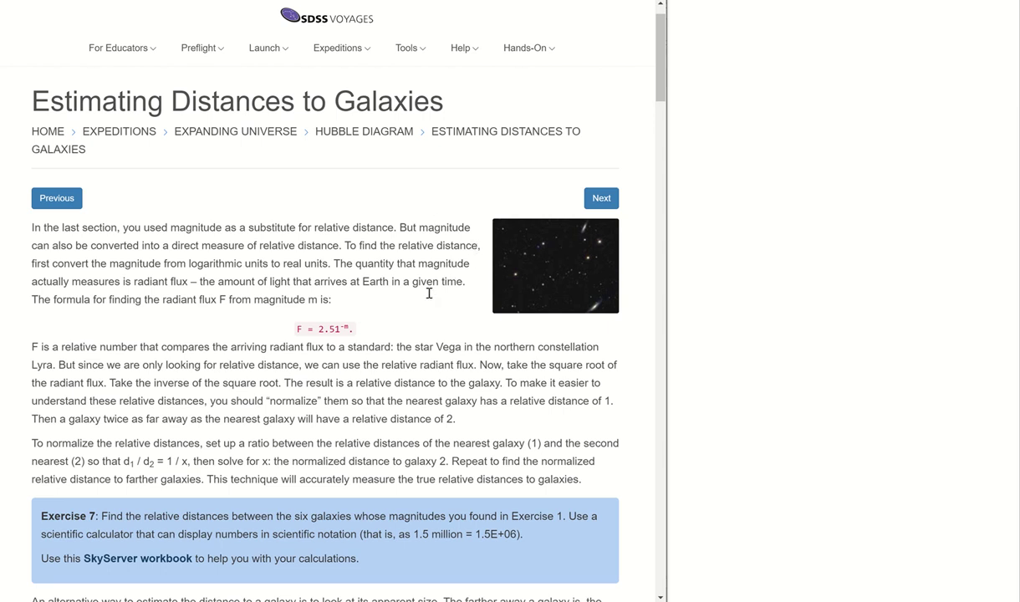
pyautogui.scroll(-1, 431, 344)
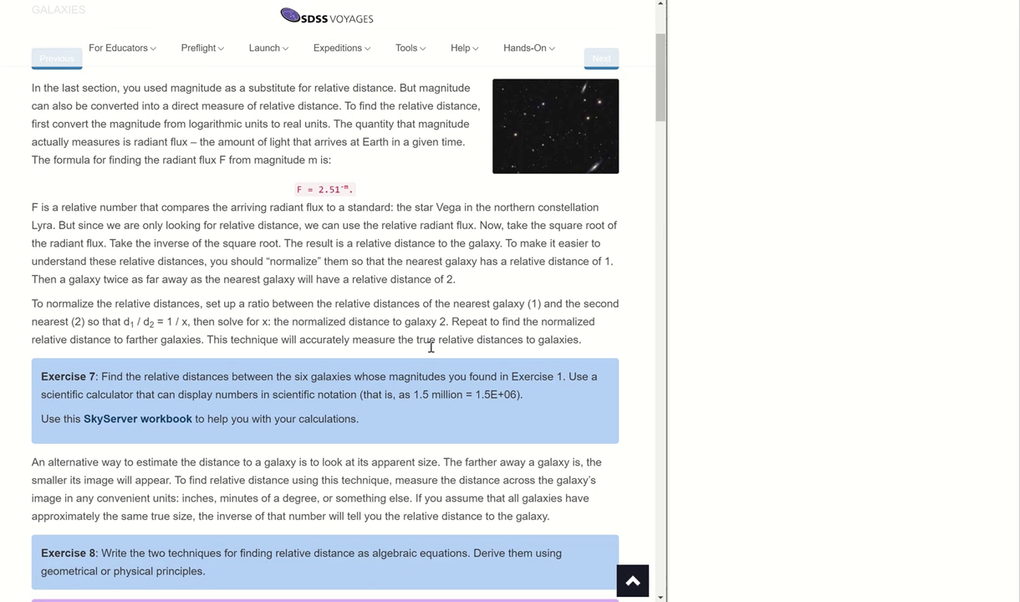
pyautogui.scroll(-1, 258, 315)
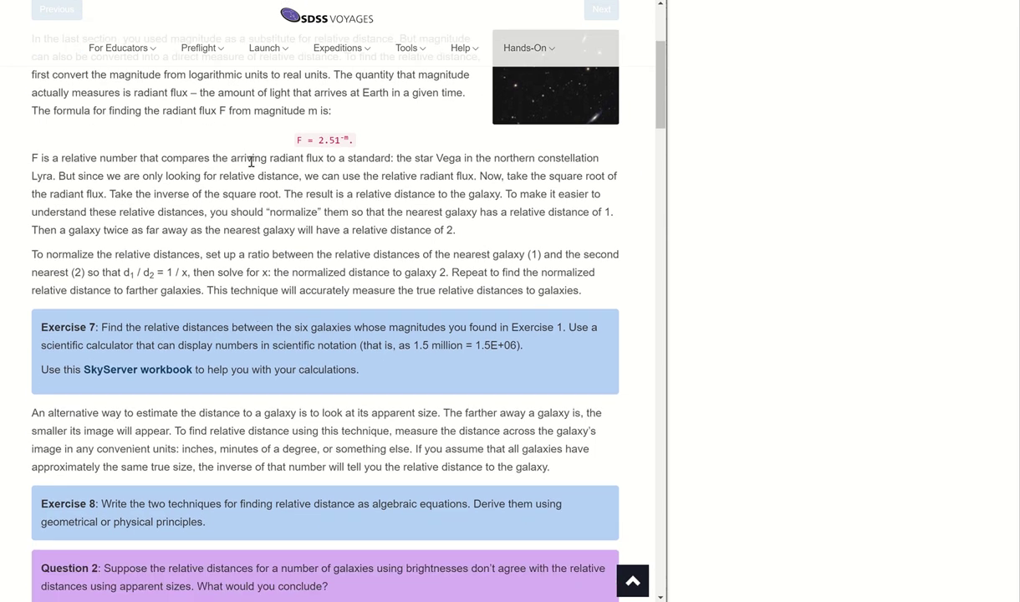
pyautogui.scroll(1, 247, 224)
pyautogui.scroll(1, 247, 226)
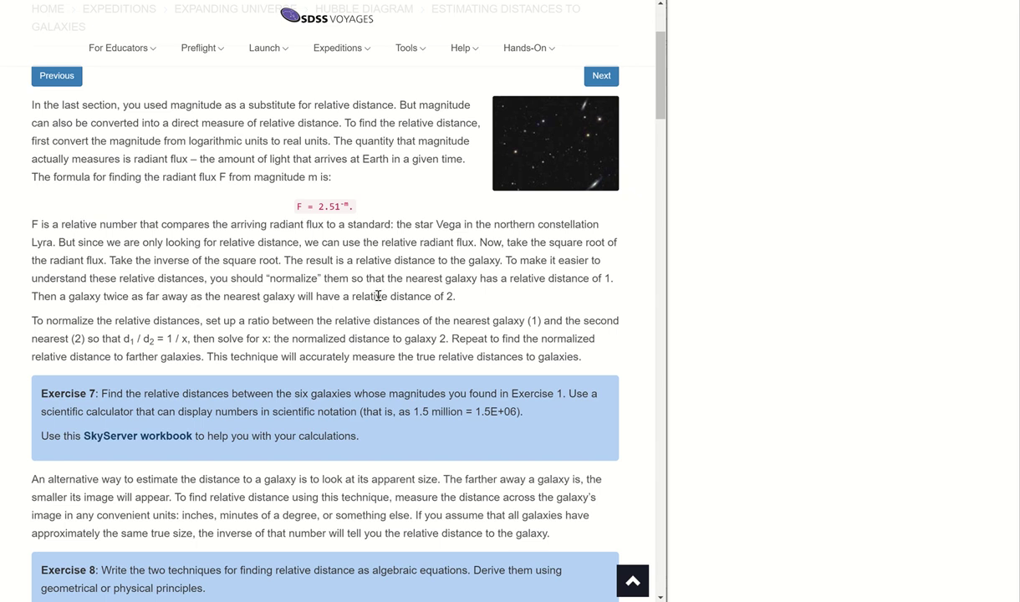
pyautogui.scroll(-1, 377, 293)
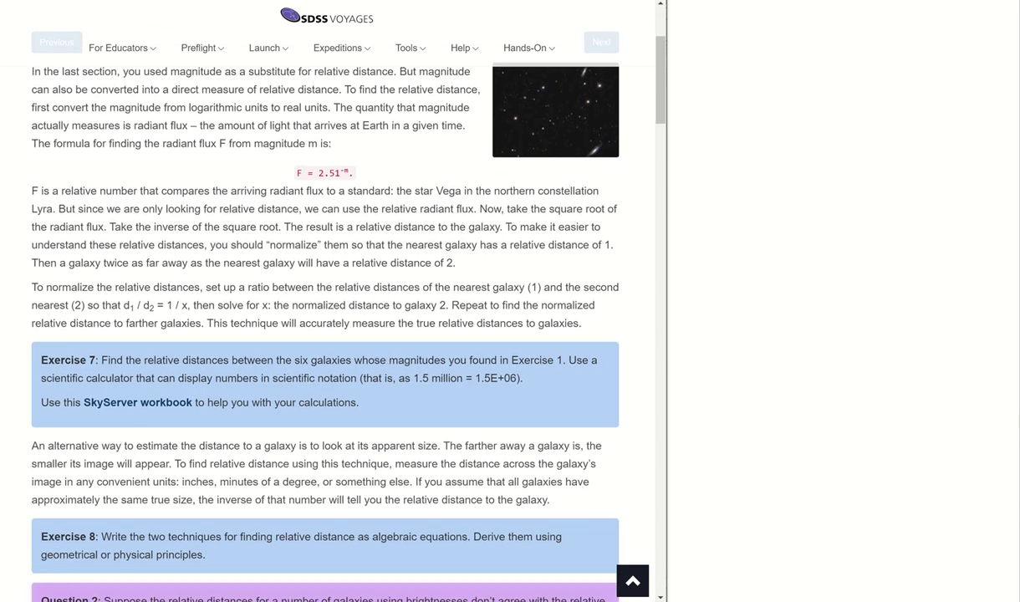
# Switch to the Excel workbook and examine the galaxies' five filter magnitudes on the Ex#1-4(all filters) sheet, including the r column
pyautogui.hotkey('alt', 'Tab')
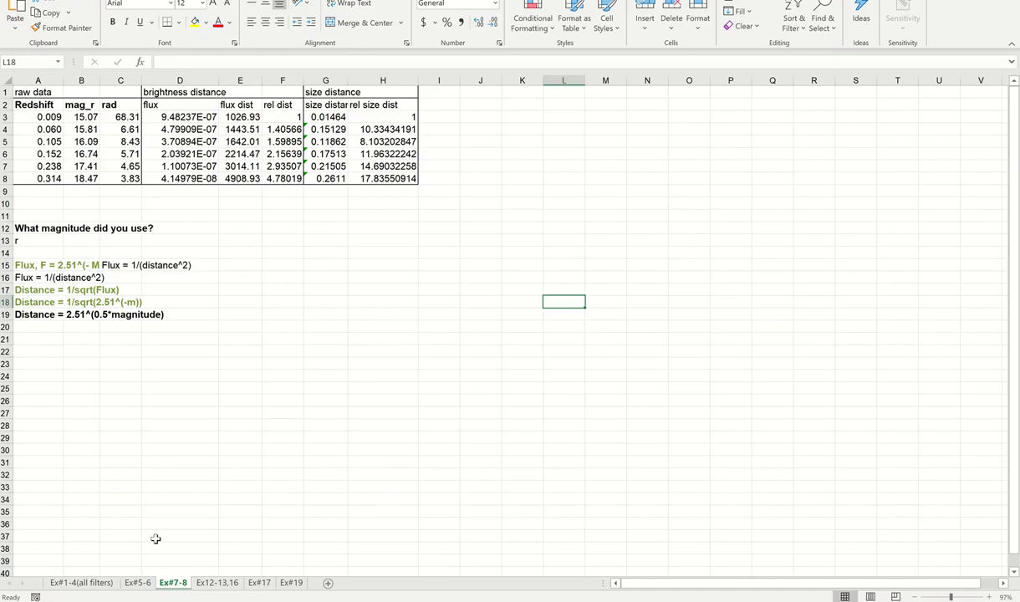
pyautogui.click(105, 583)
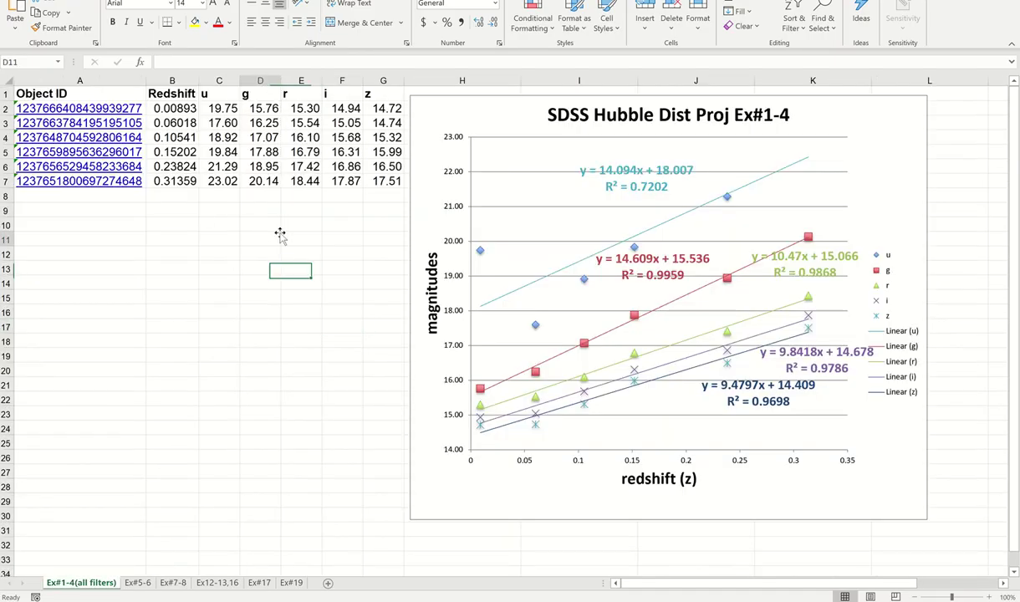
pyautogui.moveTo(226, 109); pyautogui.dragTo(391, 184)
pyautogui.click(293, 208)
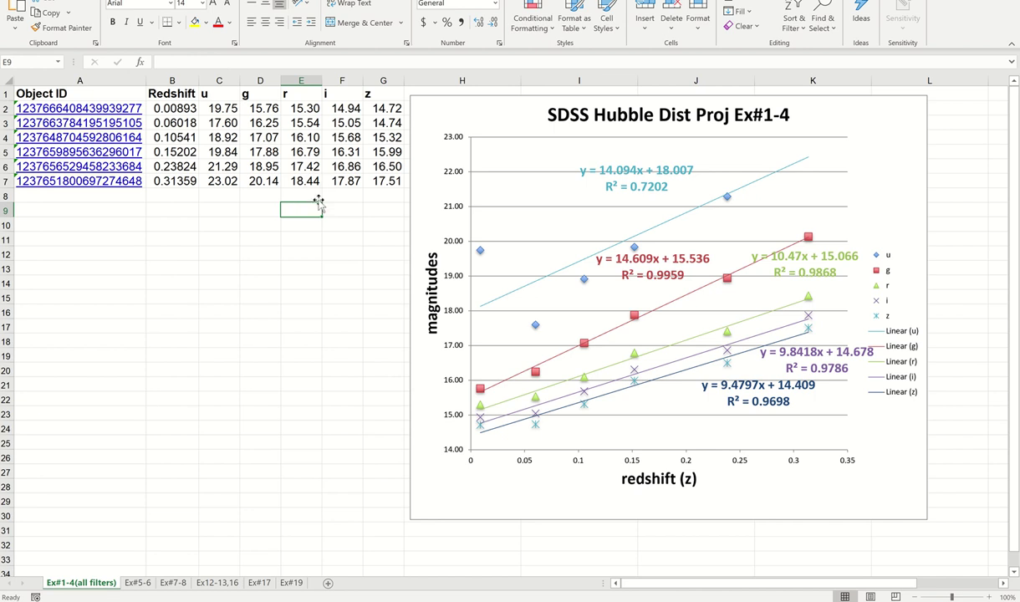
pyautogui.click(297, 178)
pyautogui.click(307, 166)
pyautogui.click(310, 193)
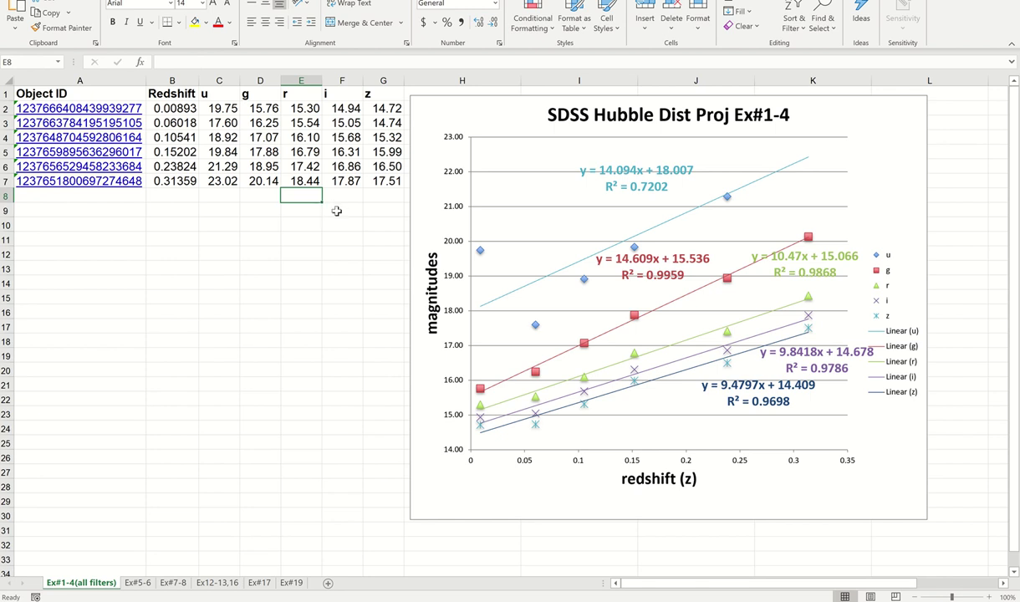
# Compare the u-filter magnitudes with the g, r, i and z magnitudes in the galaxy table
pyautogui.click(217, 183)
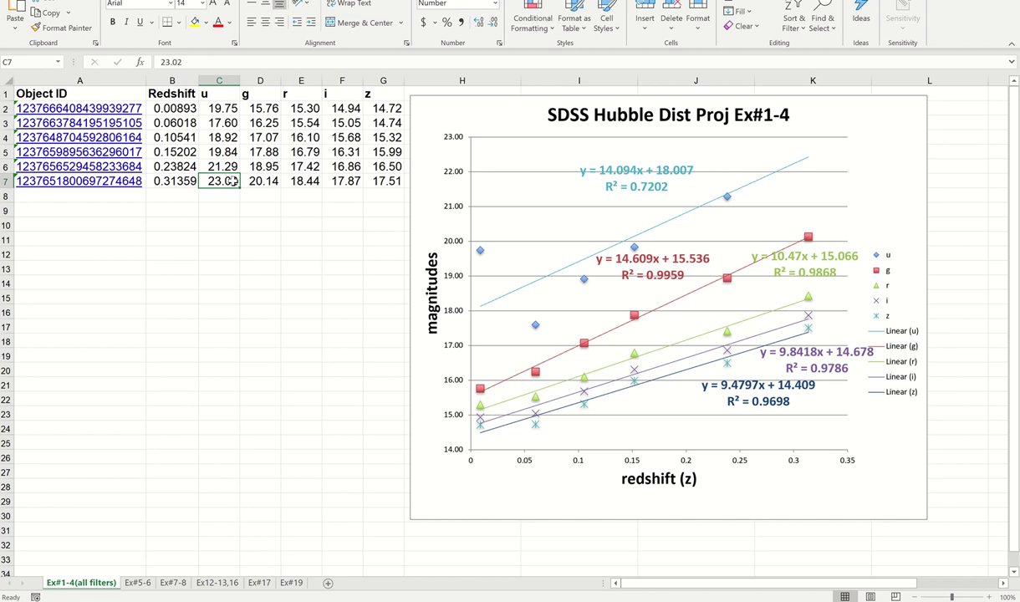
pyautogui.moveTo(271, 109); pyautogui.dragTo(326, 107)
pyautogui.click(341, 193)
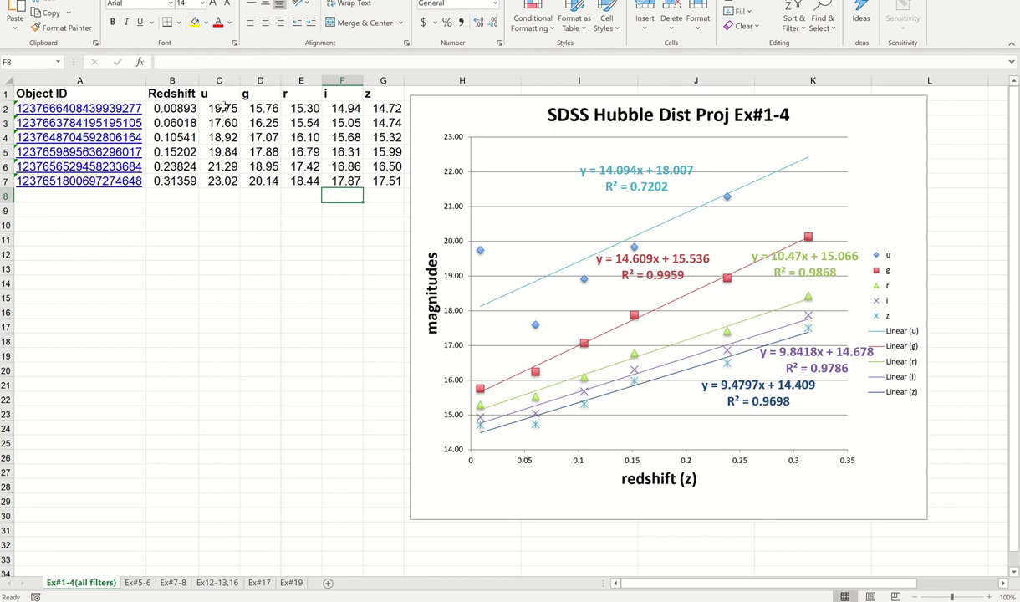
pyautogui.moveTo(216, 109); pyautogui.dragTo(219, 181)
pyautogui.moveTo(261, 109); pyautogui.dragTo(390, 181)
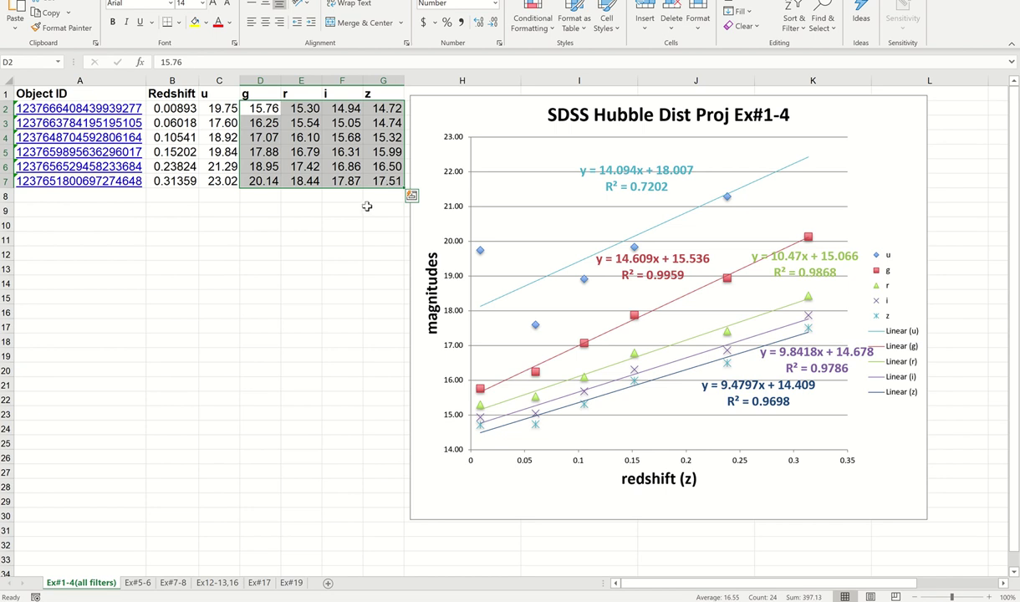
pyautogui.click(297, 222)
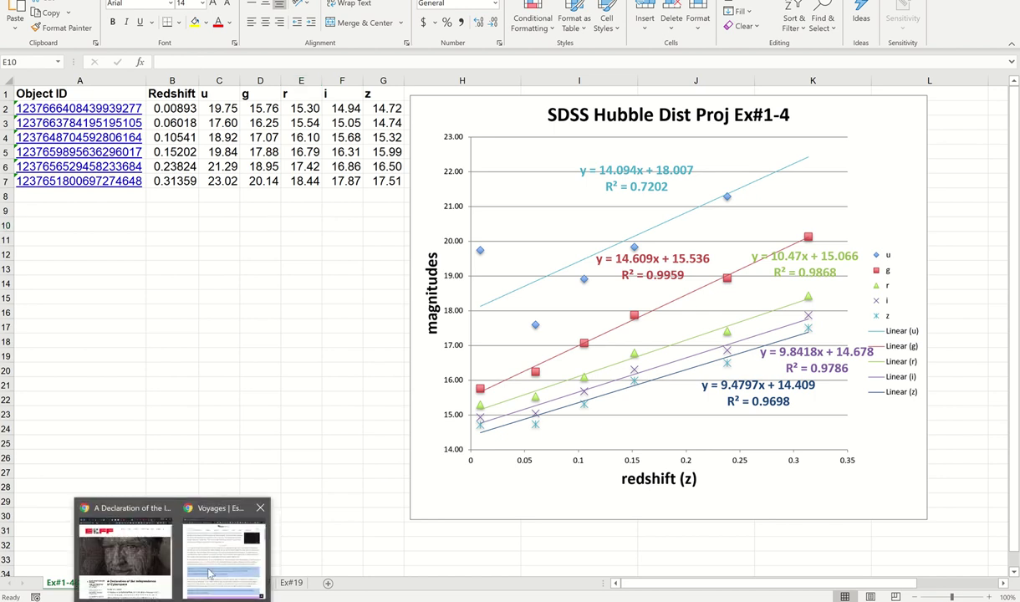
# Switch back to the SDSS Voyages page in Chrome and examine the flux formula F = 2.51^-m
pyautogui.click(202, 546)
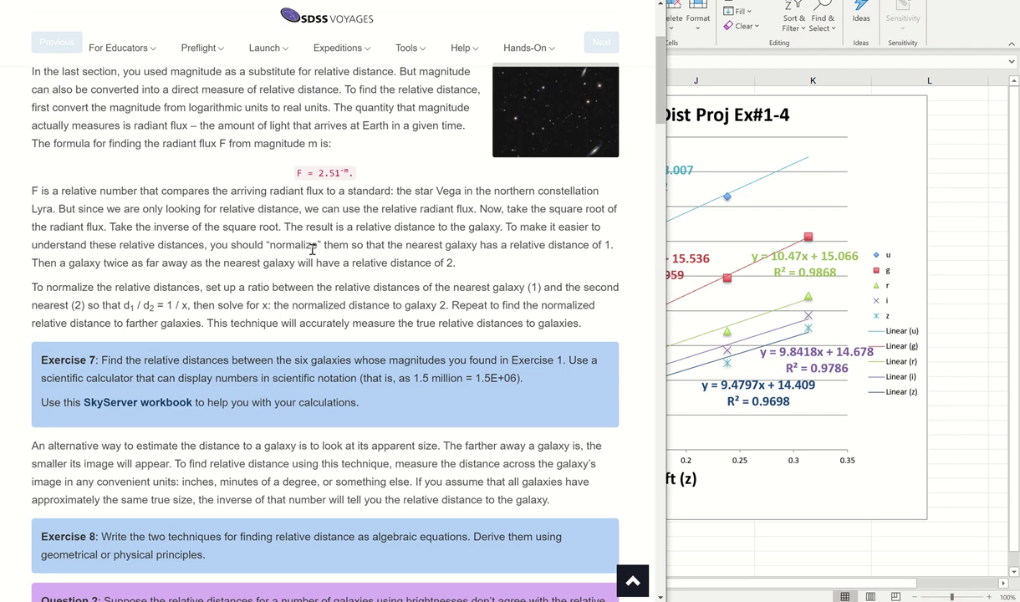
pyautogui.moveTo(298, 173); pyautogui.dragTo(352, 173)
pyautogui.click(342, 167)
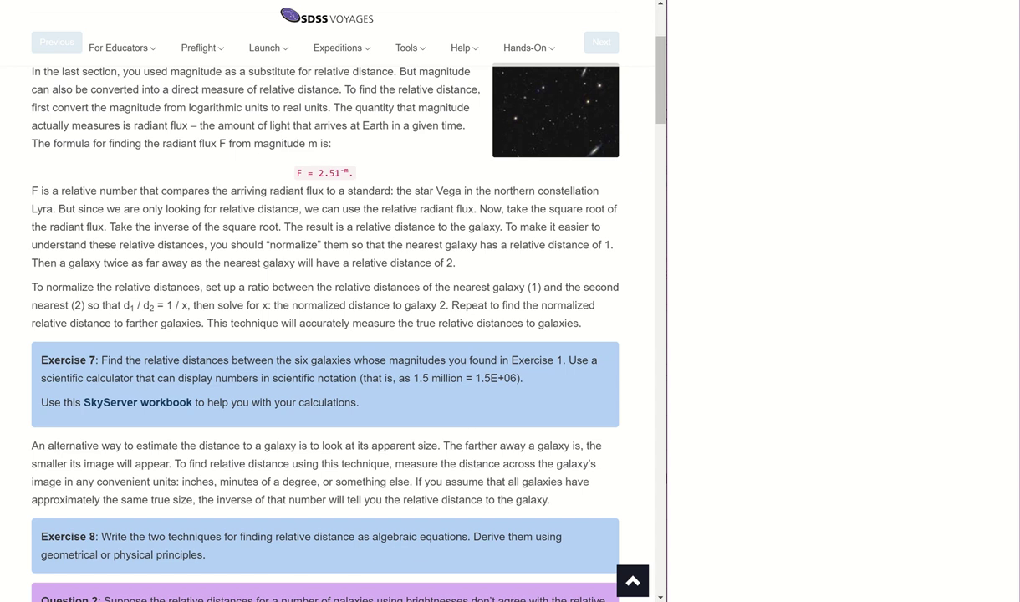
# Draw a sphere on the notes page with a light source at its centre, an equator ellipse and a radius line
pyautogui.moveTo(870, 187); pyautogui.dragTo(887, 188)
pyautogui.moveTo(839, 85)
pyautogui.mouseDown()
pyautogui.moveTo(778, 109)
pyautogui.moveTo(928, 267)
pyautogui.moveTo(953, 109)
pyautogui.moveTo(836, 77)
pyautogui.mouseUp()
pyautogui.moveTo(750, 208)
pyautogui.mouseDown()
pyautogui.moveTo(791, 221)
pyautogui.moveTo(970, 192)
pyautogui.mouseUp()
pyautogui.moveTo(758, 189)
pyautogui.mouseDown()
pyautogui.moveTo(871, 153)
pyautogui.moveTo(975, 166)
pyautogui.moveTo(818, 187)
pyautogui.mouseUp()
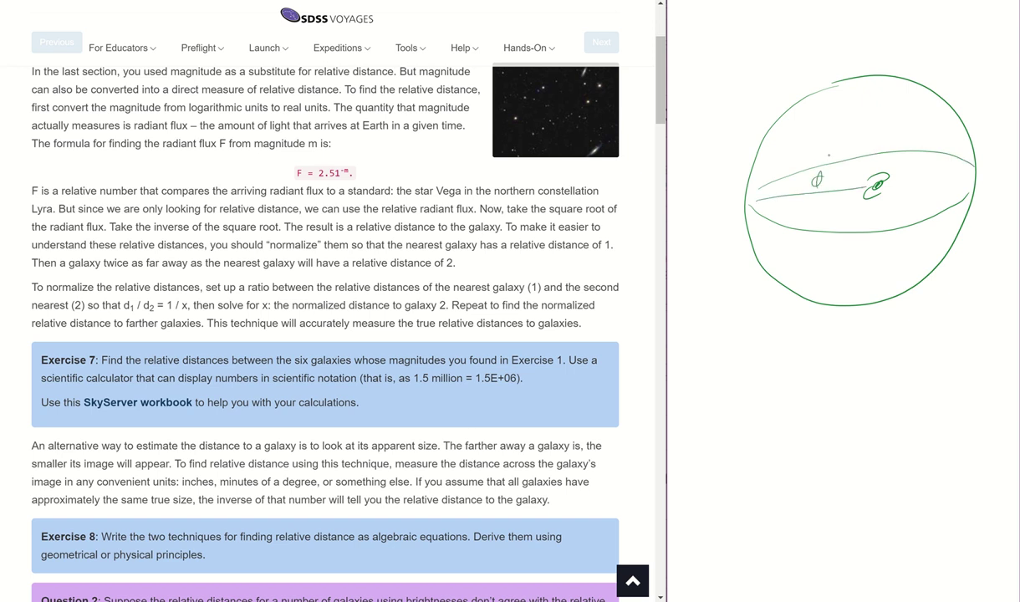
# Redraw the radius label as d, label the central source L, and mark a point F on the sphere's edge
pyautogui.hotkey('ctrl', 'z')
pyautogui.hotkey('ctrl', 'z')
pyautogui.moveTo(816, 181); pyautogui.dragTo(817, 171)
pyautogui.moveTo(882, 144)
pyautogui.mouseDown()
pyautogui.moveTo(882, 163)
pyautogui.moveTo(908, 162)
pyautogui.mouseUp()
pyautogui.click(744, 203)
pyautogui.moveTo(726, 216)
pyautogui.mouseDown()
pyautogui.moveTo(727, 226)
pyautogui.moveTo(733, 211)
pyautogui.mouseUp()
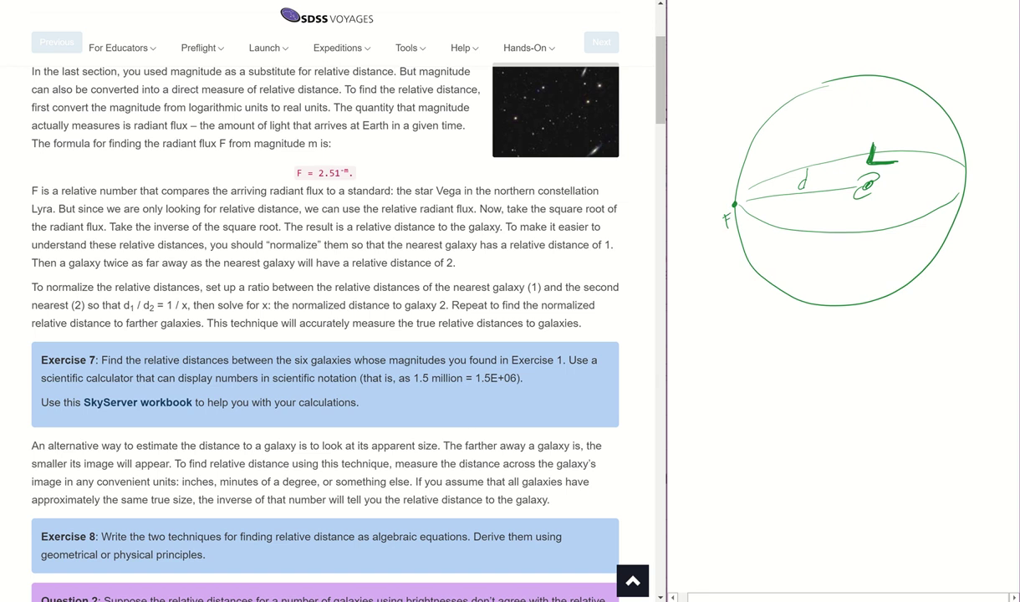
# Write the flux equation F = L / (4πd²) below the sphere sketch
pyautogui.moveTo(703, 390); pyautogui.dragTo(717, 365)
pyautogui.moveTo(782, 350)
pyautogui.mouseDown()
pyautogui.moveTo(783, 366)
pyautogui.moveTo(805, 378)
pyautogui.mouseUp()
pyautogui.moveTo(766, 387)
pyautogui.mouseDown()
pyautogui.moveTo(772, 396)
pyautogui.moveTo(786, 390)
pyautogui.moveTo(784, 400)
pyautogui.moveTo(817, 386)
pyautogui.mouseUp()
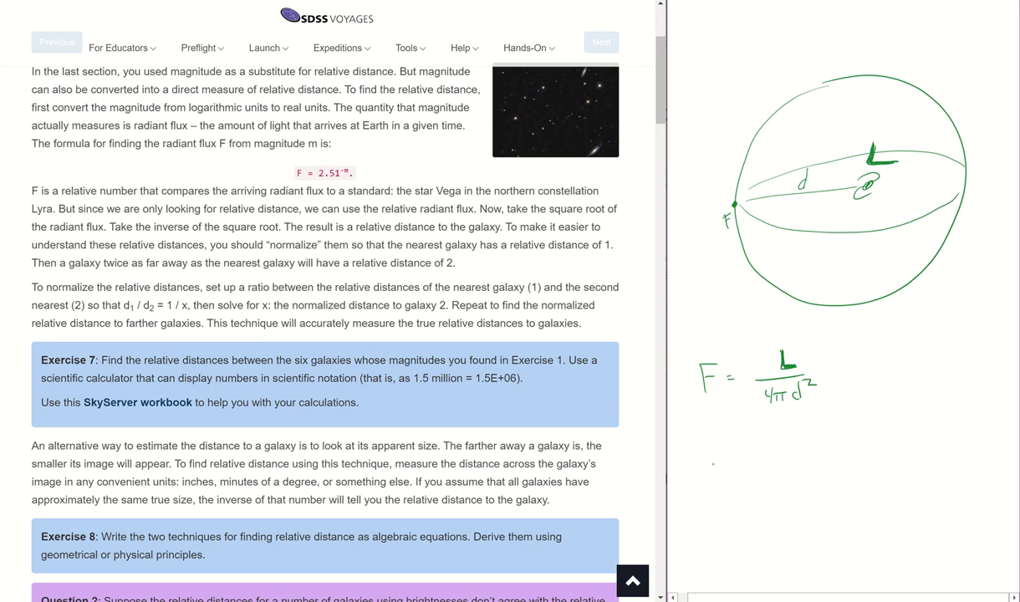
# Write the magnitude equation F = 2.51^-m = 1 / 2.51^m below the flux equation
pyautogui.moveTo(712, 459)
pyautogui.mouseDown()
pyautogui.moveTo(710, 483)
pyautogui.moveTo(721, 457)
pyautogui.mouseUp()
pyautogui.moveTo(711, 471)
pyautogui.mouseDown()
pyautogui.moveTo(777, 477)
pyautogui.moveTo(791, 455)
pyautogui.moveTo(795, 478)
pyautogui.moveTo(827, 445)
pyautogui.mouseUp()
pyautogui.click(764, 472)
pyautogui.click(807, 450)
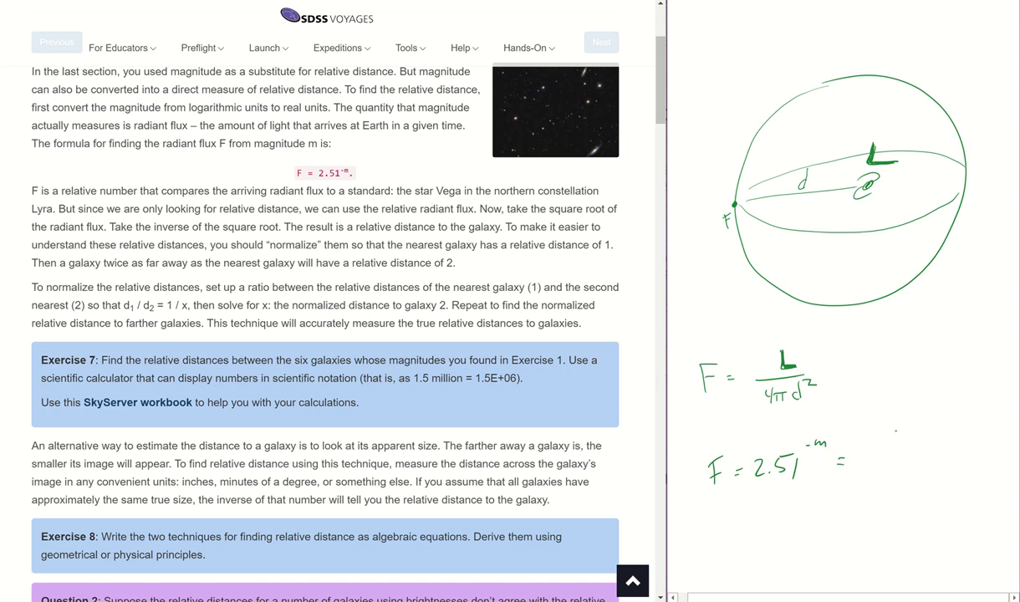
pyautogui.moveTo(899, 424); pyautogui.dragTo(900, 445)
pyautogui.moveTo(869, 457)
pyautogui.mouseDown()
pyautogui.moveTo(921, 454)
pyautogui.moveTo(889, 486)
pyautogui.moveTo(936, 468)
pyautogui.mouseUp()
pyautogui.click(894, 486)
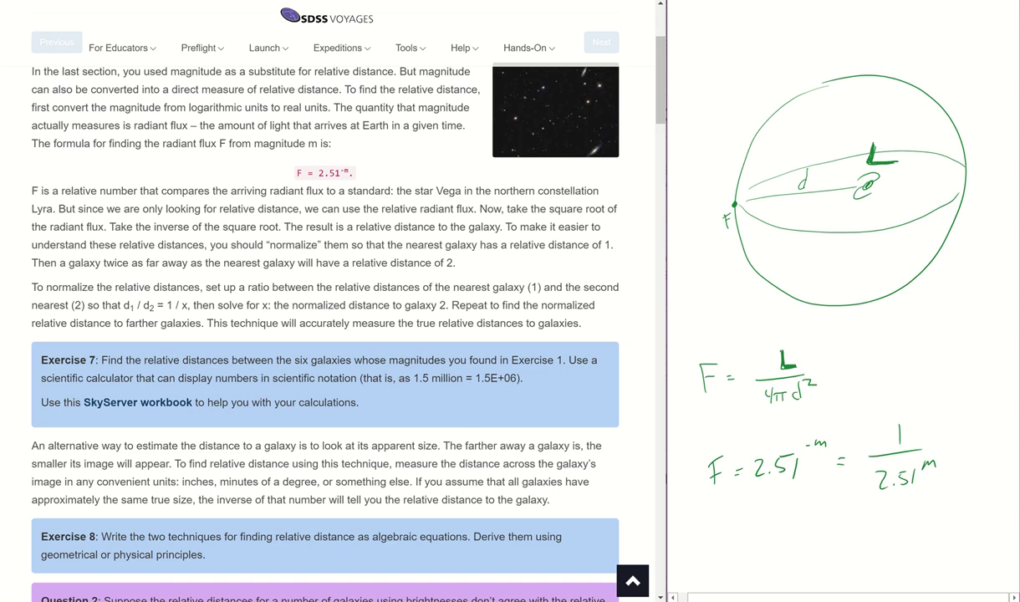
# Undo the last strokes and rewrite the exponent m of 2.51 in the fraction's denominator
pyautogui.moveTo(924, 471); pyautogui.dragTo(936, 470)
pyautogui.hotkey('ctrl', 'z')
pyautogui.hotkey('ctrl', 'z')
pyautogui.hotkey('ctrl', 'z')
pyautogui.moveTo(925, 467); pyautogui.dragTo(931, 460)
pyautogui.moveTo(707, 492); pyautogui.dragTo(726, 490)
pyautogui.hotkey('ctrl', 'z')
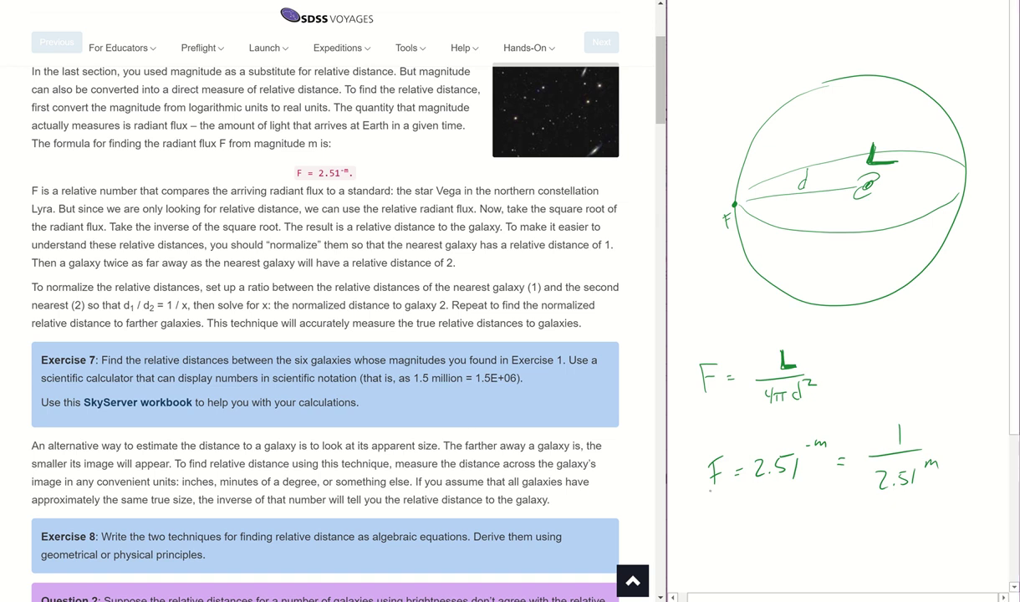
pyautogui.moveTo(710, 485); pyautogui.dragTo(724, 488)
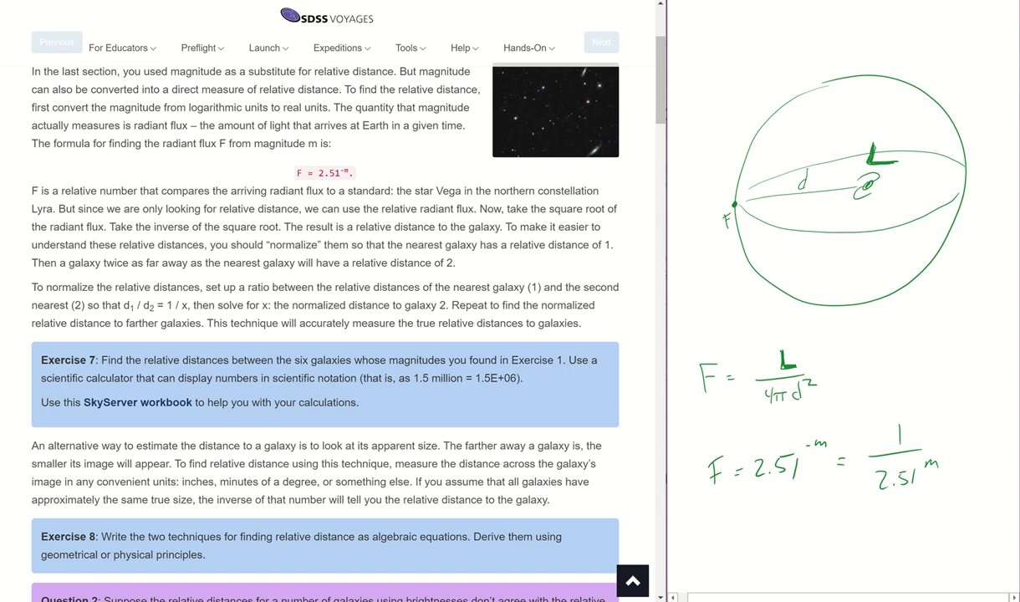
pyautogui.scroll(-3, 837, 301)
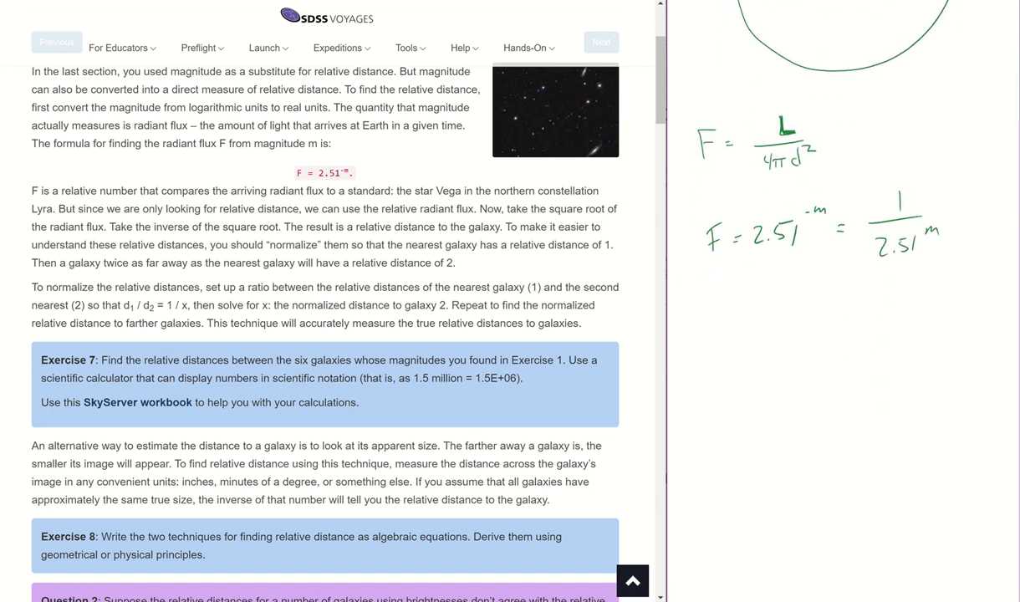
pyautogui.scroll(4, 836, 301)
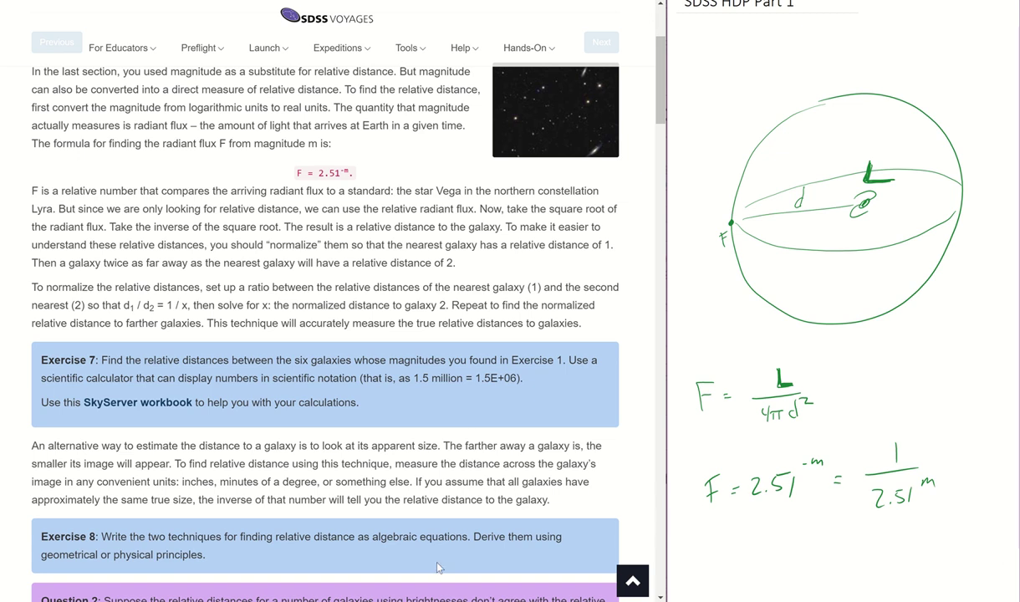
# Switch to the Excel workbook and open the Ex#7-8 sheet with the brightness and size distances
pyautogui.moveTo(409, 601)
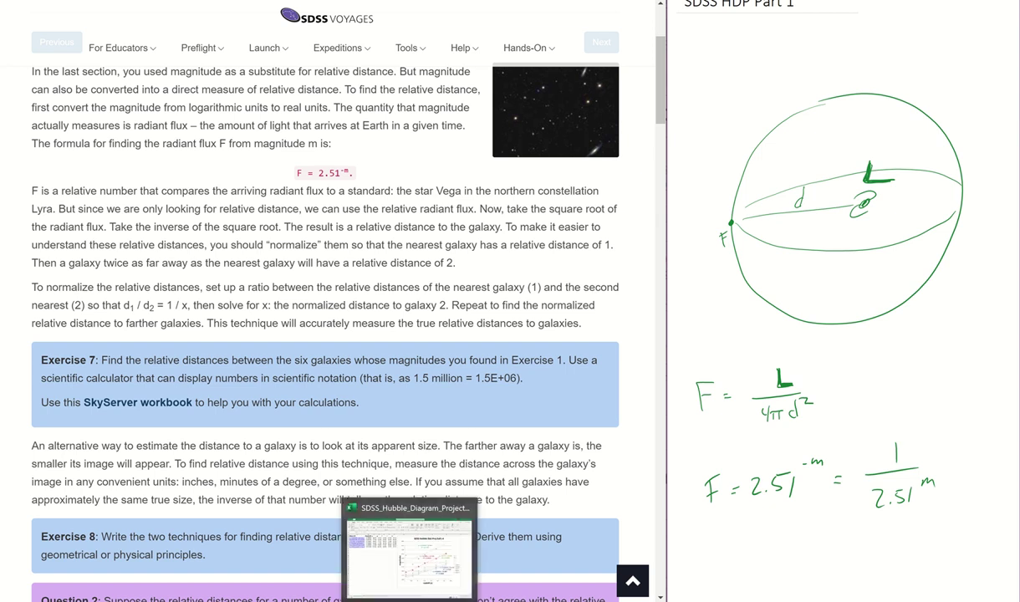
pyautogui.click(409, 552)
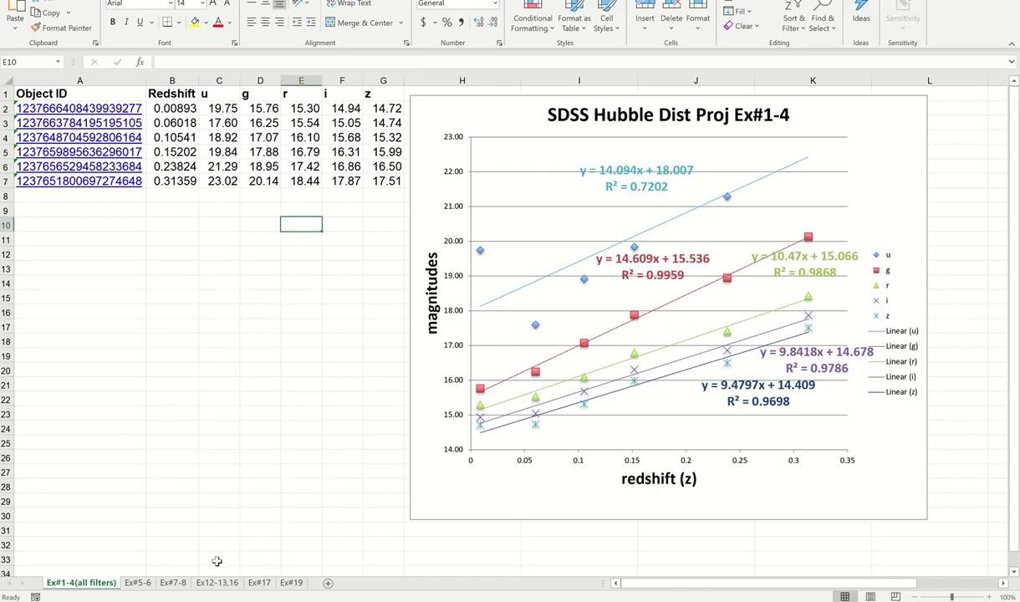
pyautogui.click(174, 583)
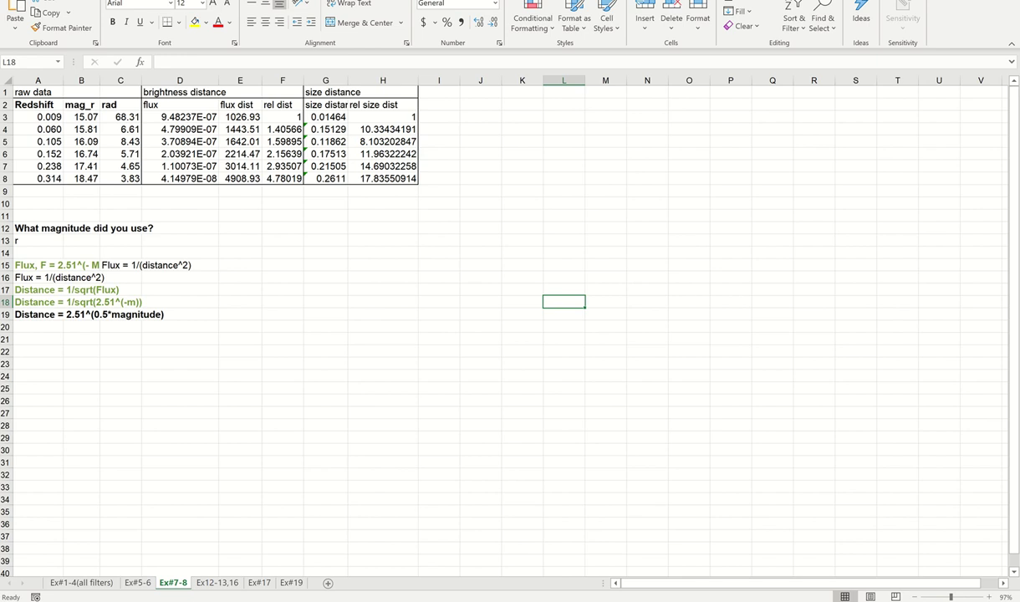
# Return to the SDSS Voyages page in Chrome and examine the Exercise 11 galaxy cluster image and the Exercise 12 instructions
pyautogui.click(214, 536)
pyautogui.scroll(-6, 294, 306)
pyautogui.scroll(-20, 309, 324)
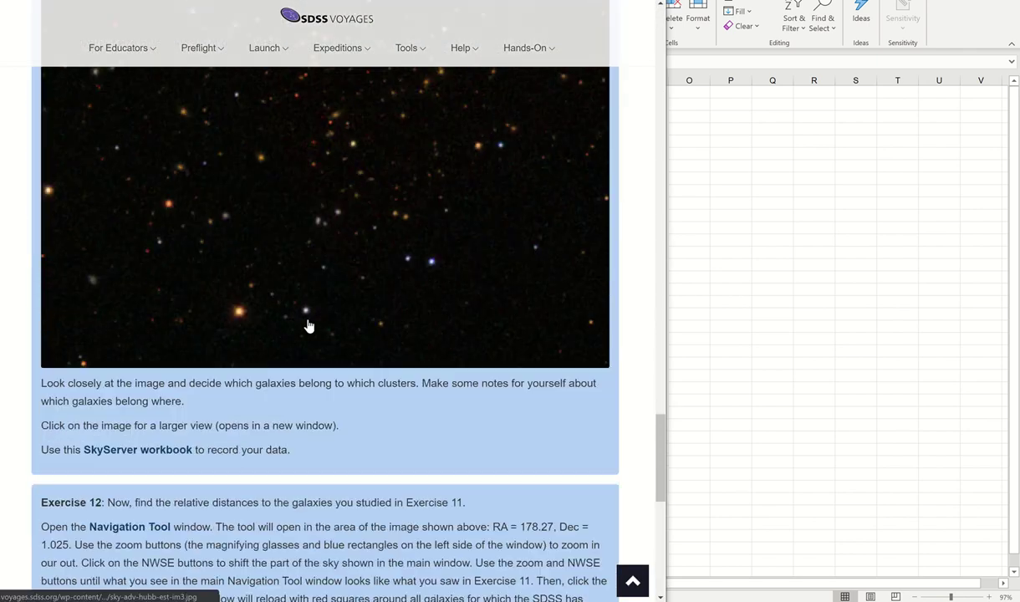
pyautogui.scroll(-7, 309, 325)
pyautogui.scroll(7, 309, 323)
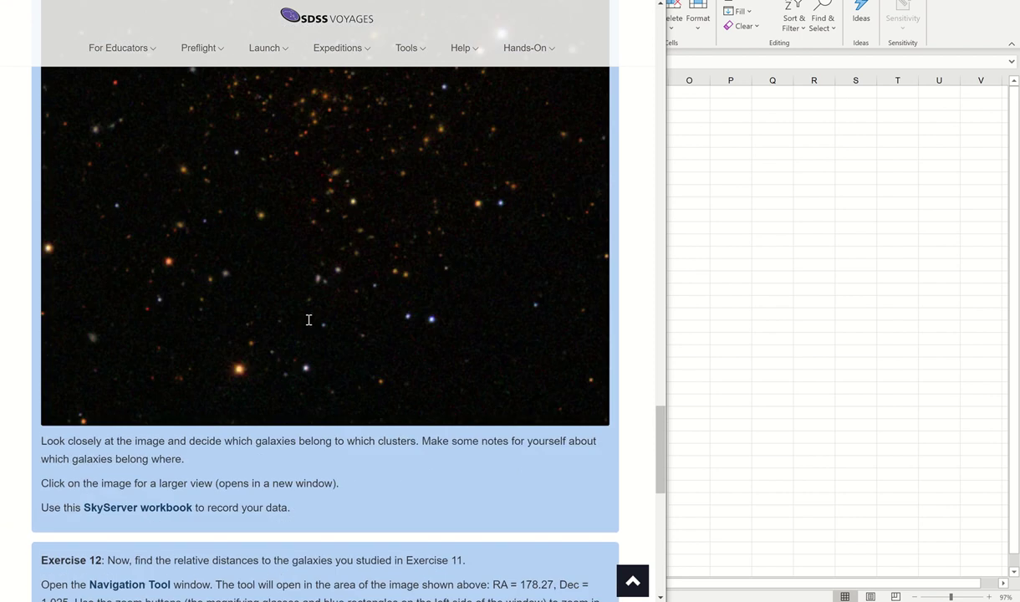
pyautogui.scroll(3, 309, 322)
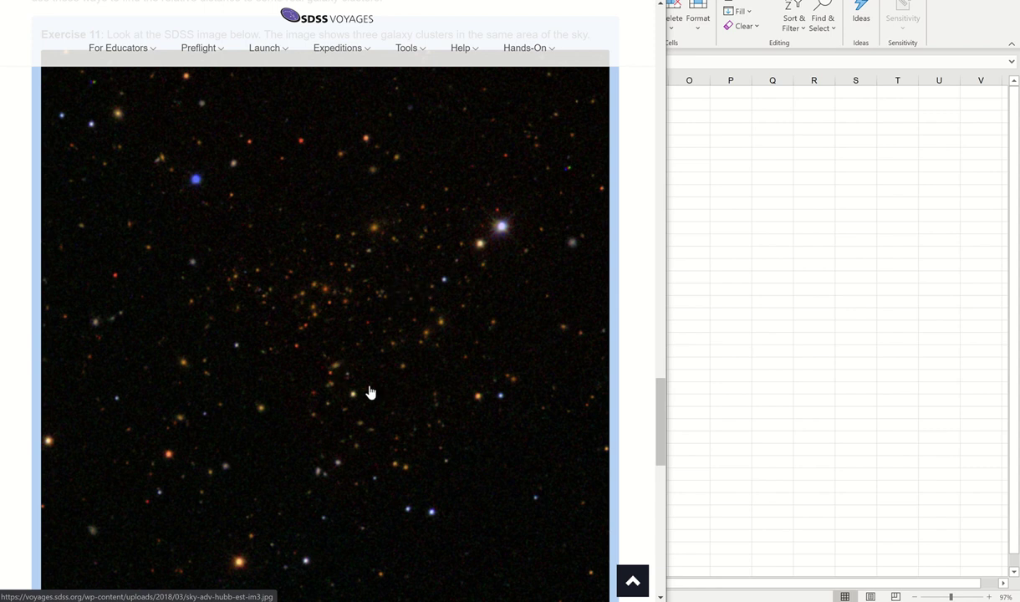
pyautogui.scroll(-1, 371, 393)
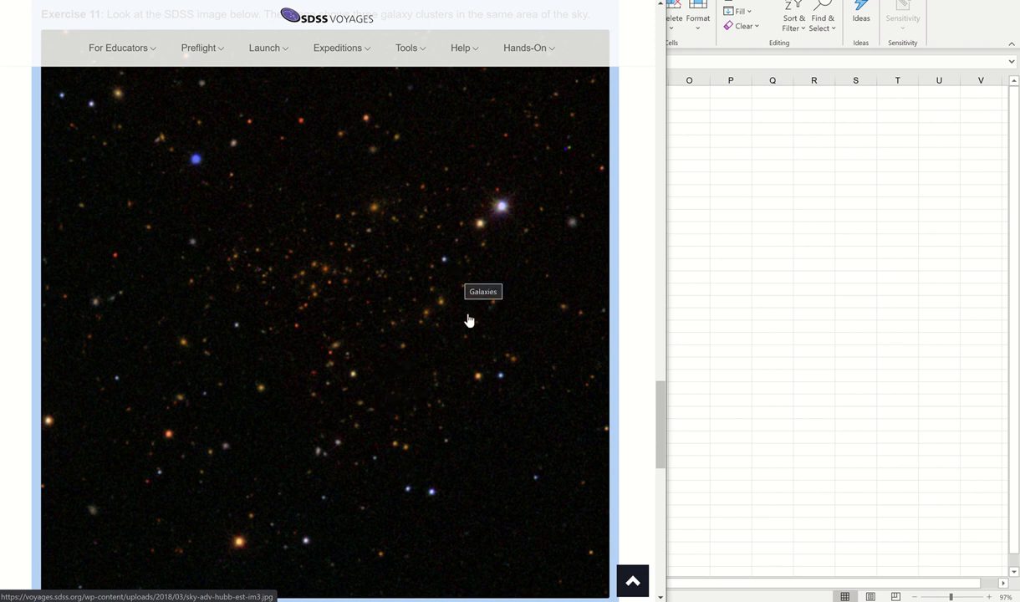
# Open the Navigation Tool linked in Exercise 12 and mark the objects with spectra on the sky image
pyautogui.scroll(-8, 468, 320)
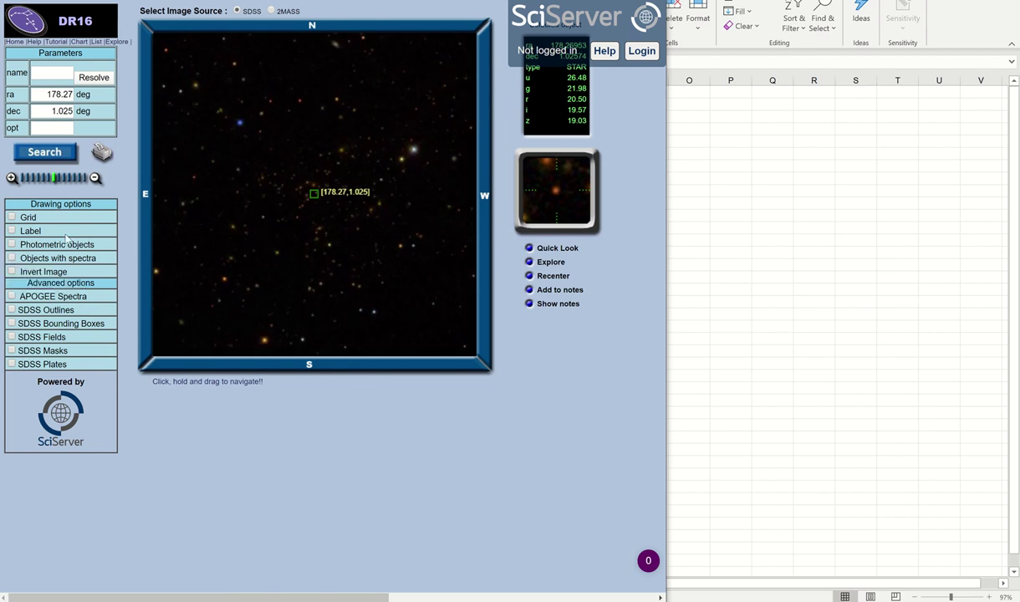
pyautogui.click(11, 259)
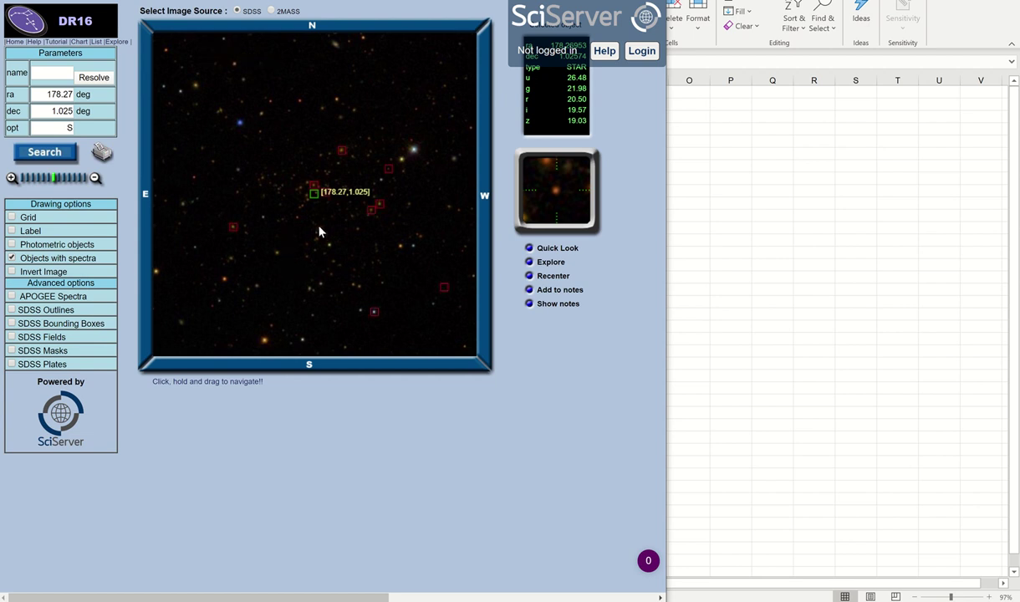
# Inspect two galaxies with spectra, one southeast of the image centre and one just north of the centre
pyautogui.click(233, 229)
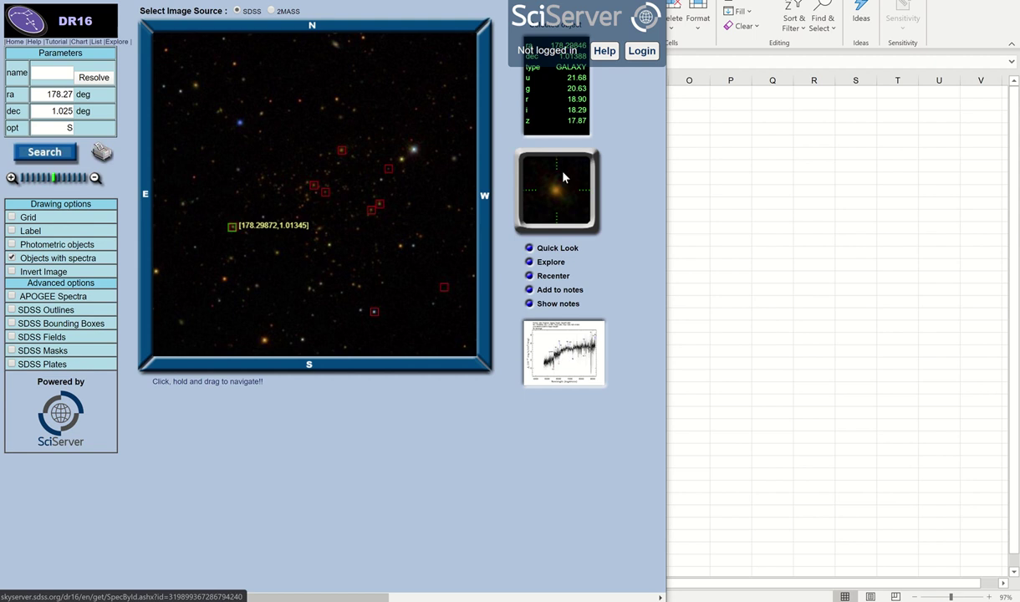
pyautogui.click(315, 189)
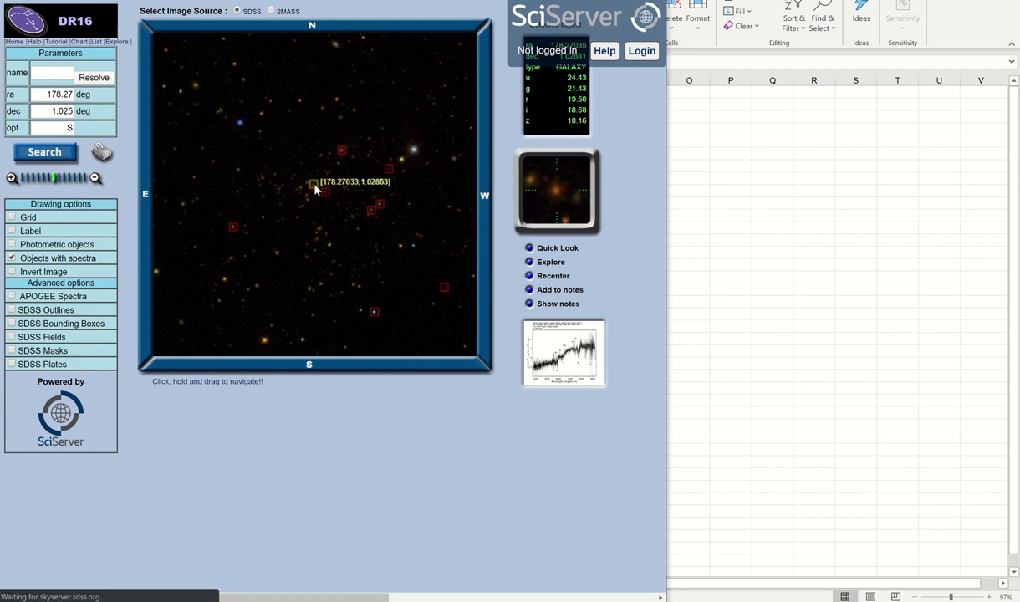
# Inspect the galaxy with a spectrum north of the image centre and the close pair of galaxies southwest of it
pyautogui.click(344, 150)
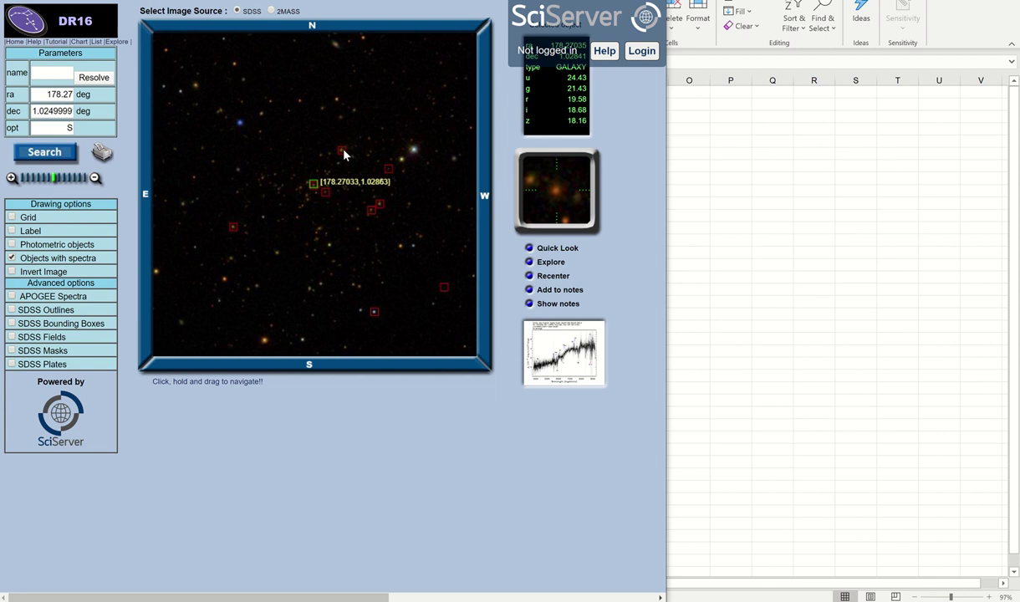
pyautogui.click(343, 154)
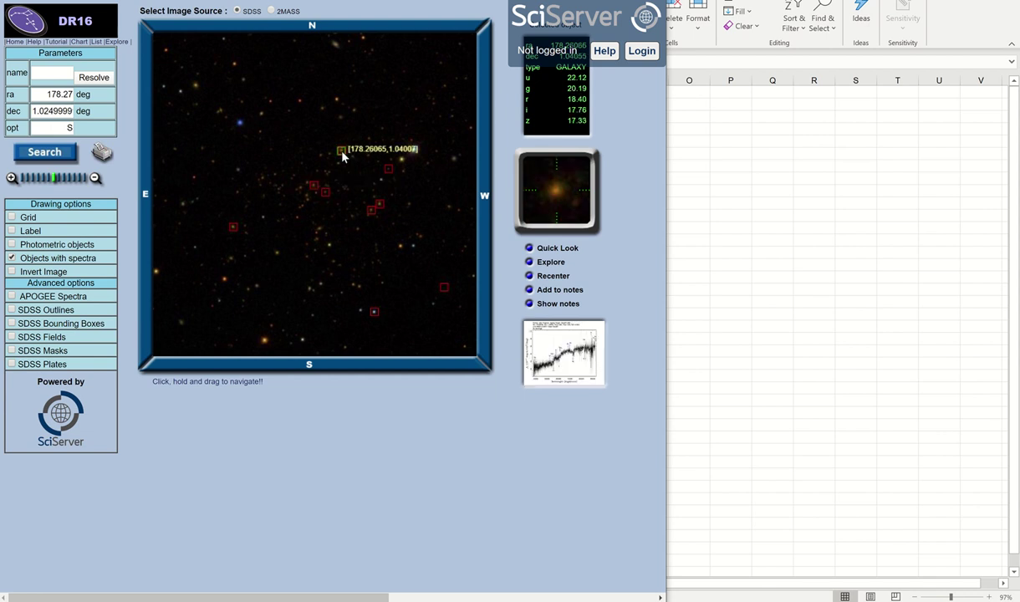
pyautogui.click(380, 209)
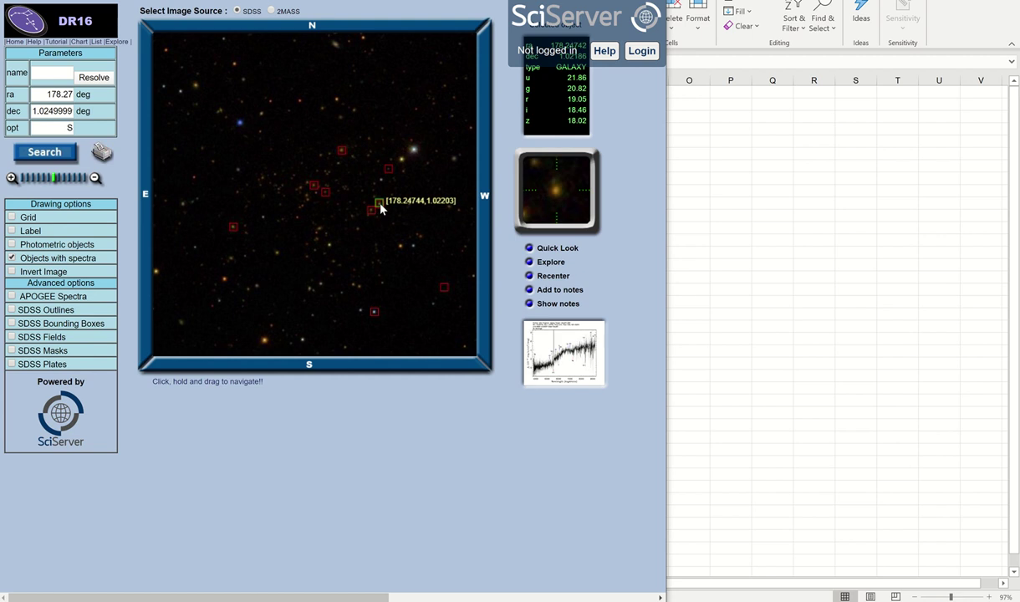
pyautogui.click(369, 210)
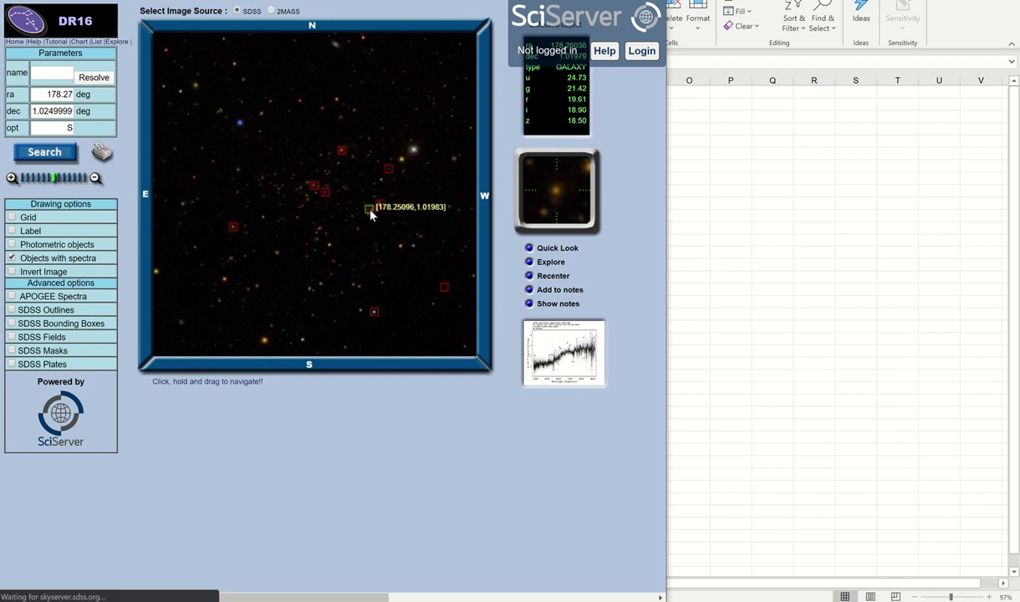
# Examine the quick-look and Explore data of the object northwest of the centre, highlight its PetroRad_r value, and return to the sky image
pyautogui.click(387, 171)
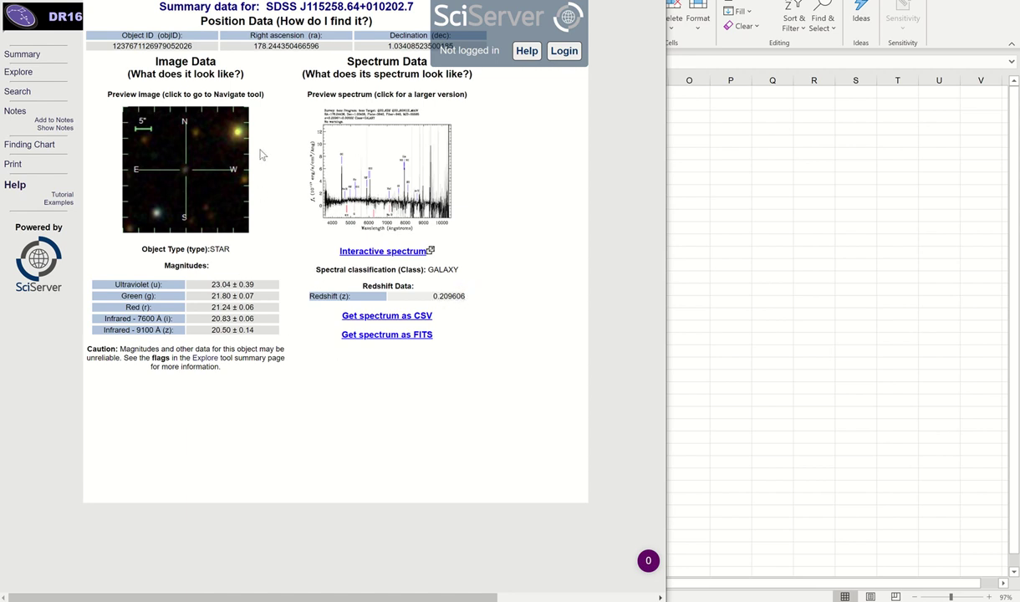
pyautogui.click(310, 117)
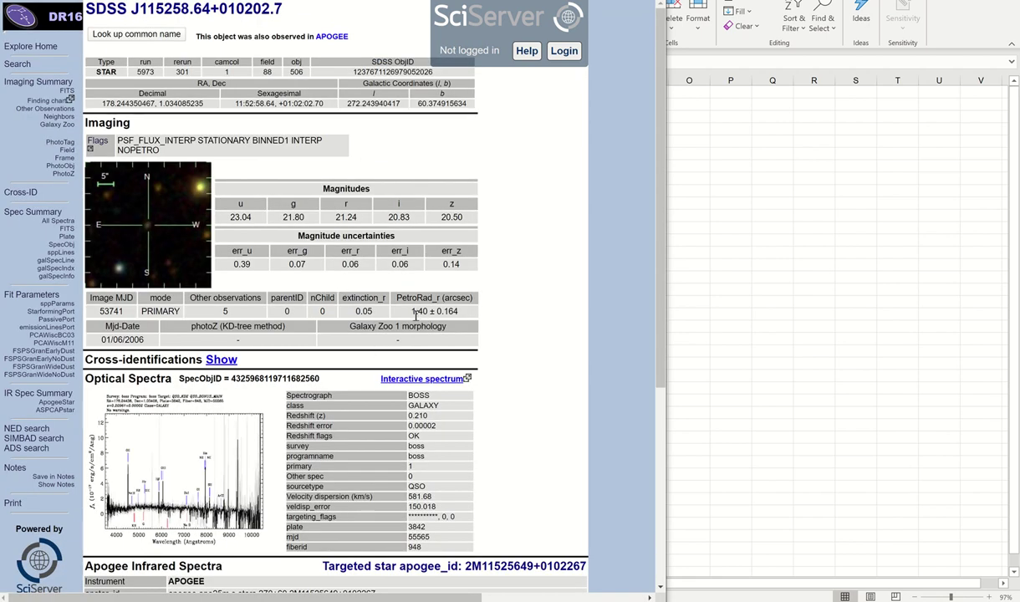
pyautogui.moveTo(411, 311); pyautogui.dragTo(432, 311)
pyautogui.hotkey('alt', 'Left')
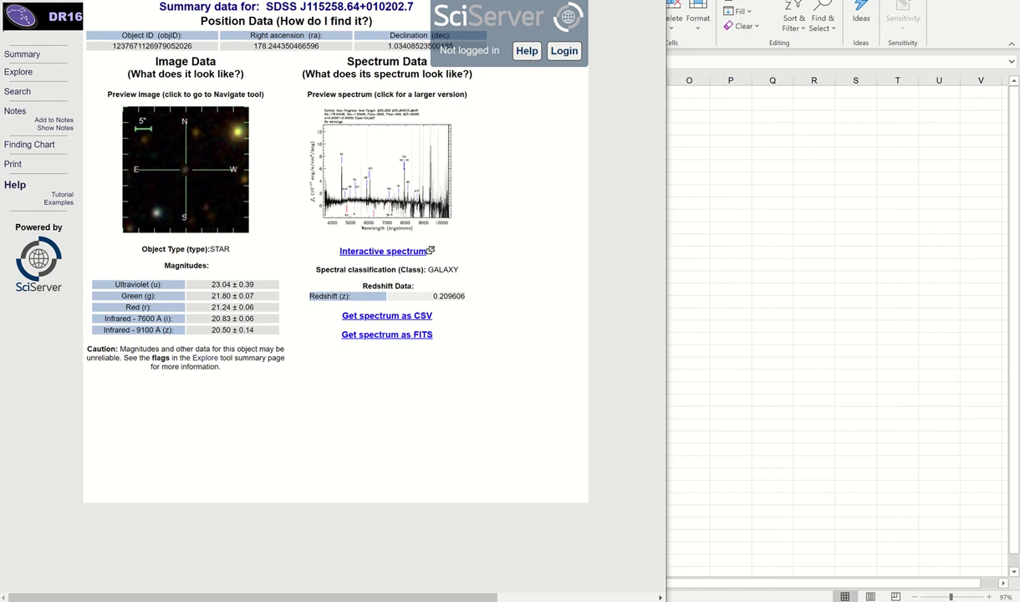
pyautogui.hotkey('alt', 'Left')
# Compare the magnitudes and spectra of the southern marked object, the close galaxy pair and the northwest object
pyautogui.click(375, 314)
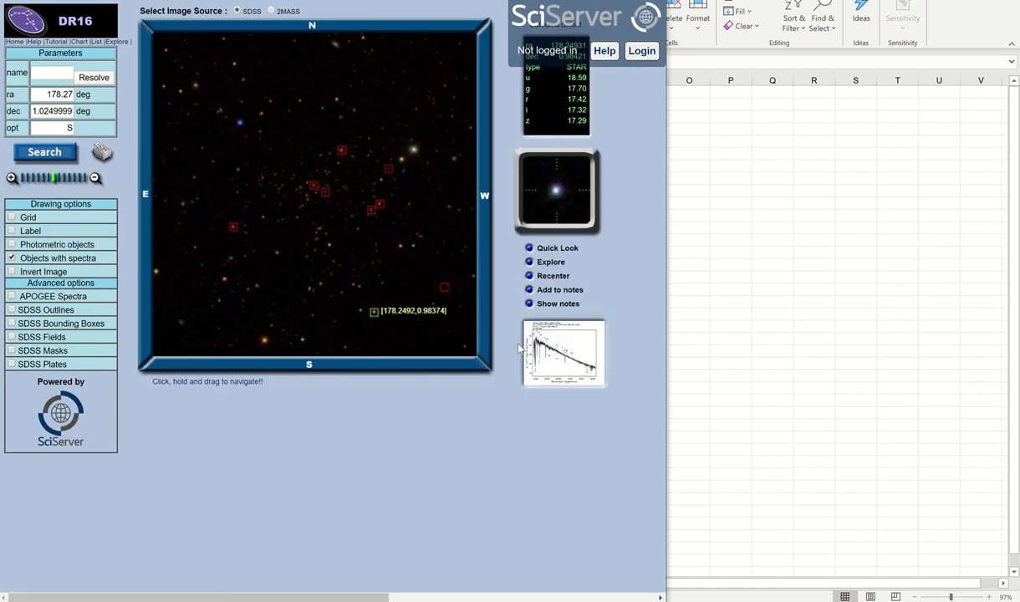
pyautogui.click(380, 206)
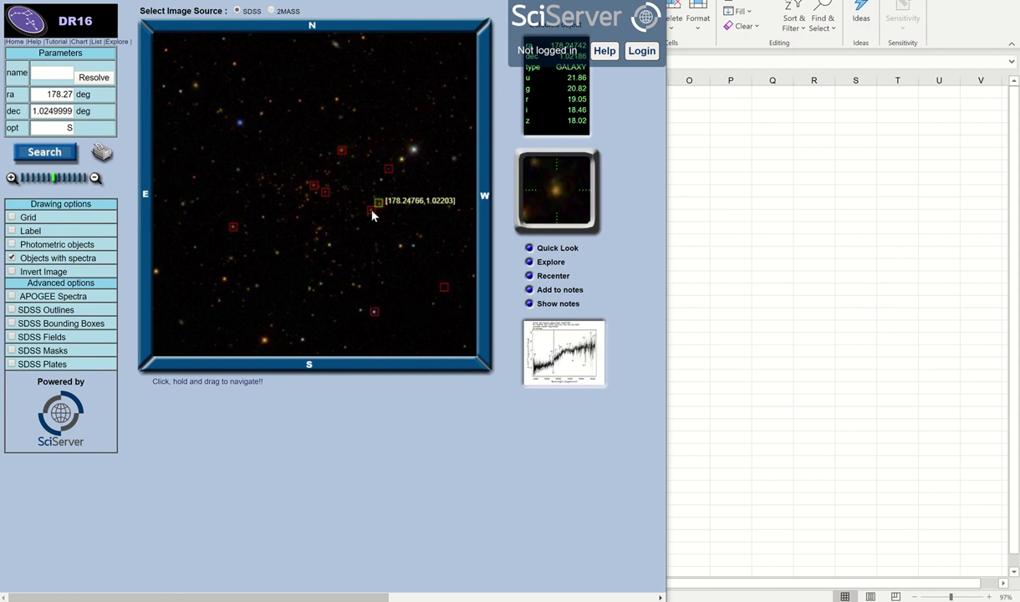
pyautogui.click(372, 211)
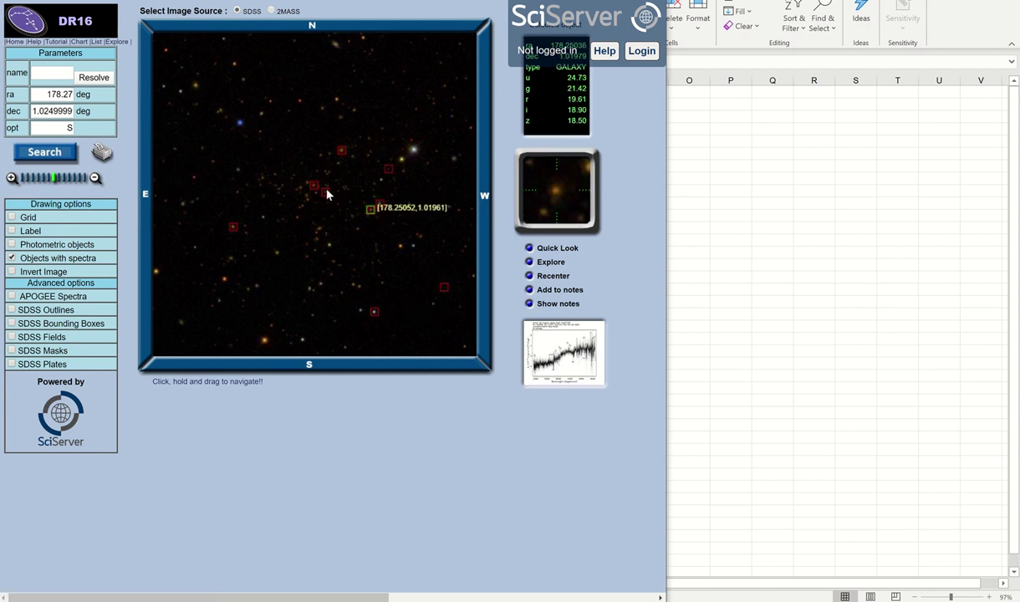
pyautogui.click(379, 203)
pyautogui.click(389, 171)
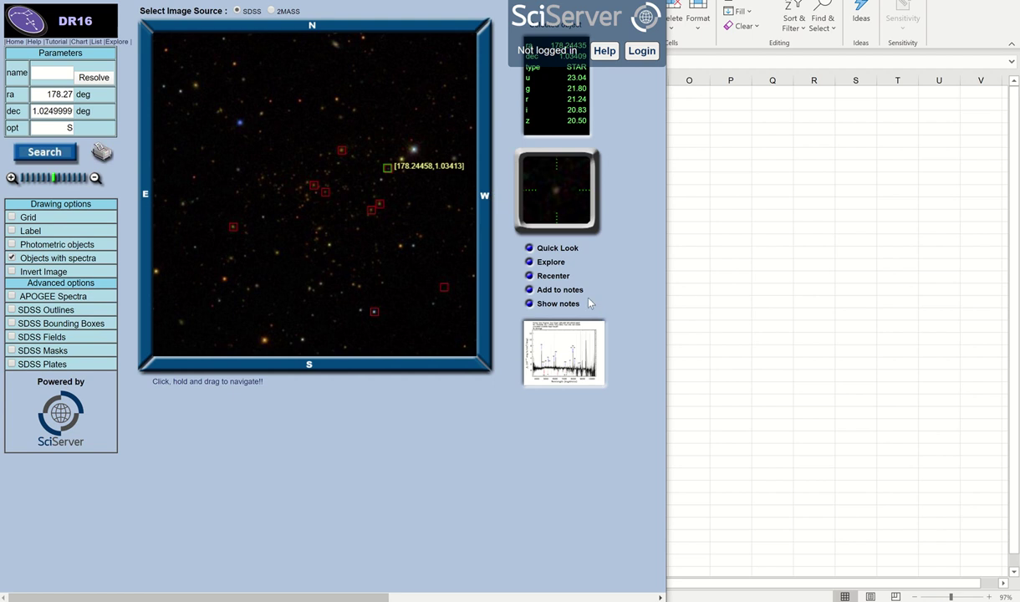
# Examine the enlarged spectrum of the marked object in the south of the sky image, and close it
pyautogui.click(375, 312)
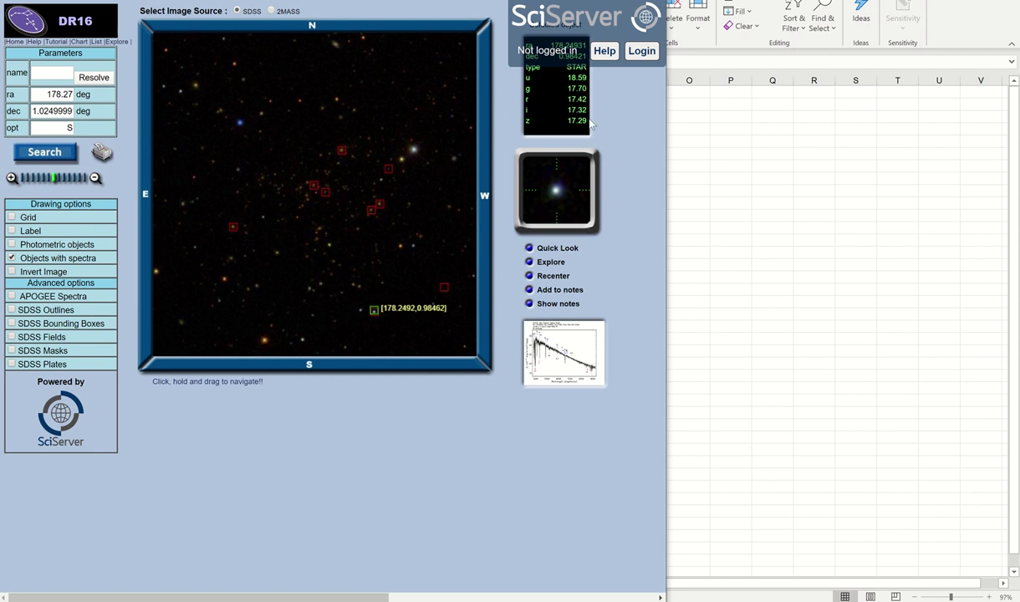
pyautogui.click(530, 342)
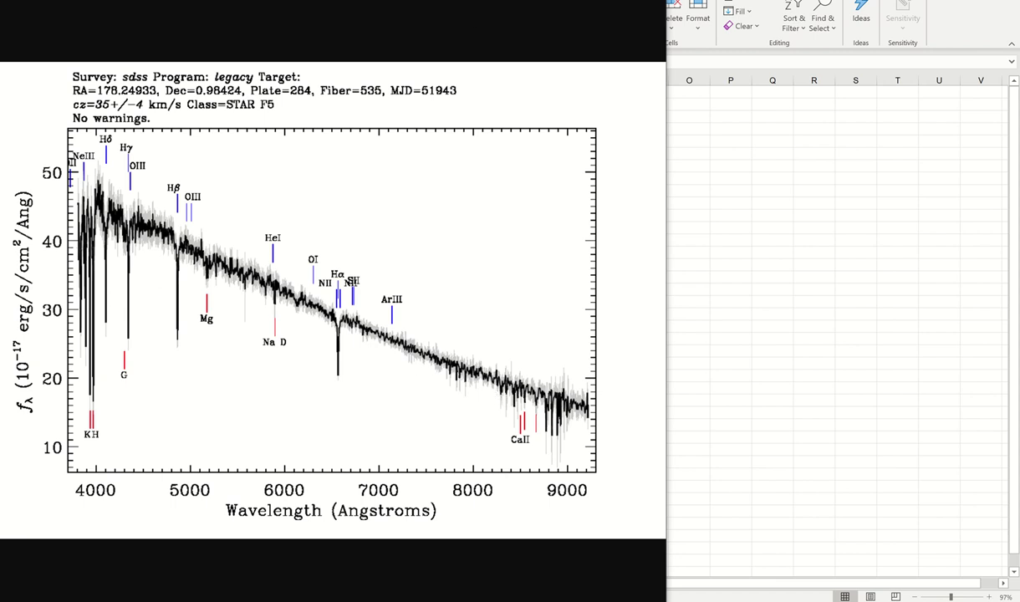
pyautogui.press('Escape')
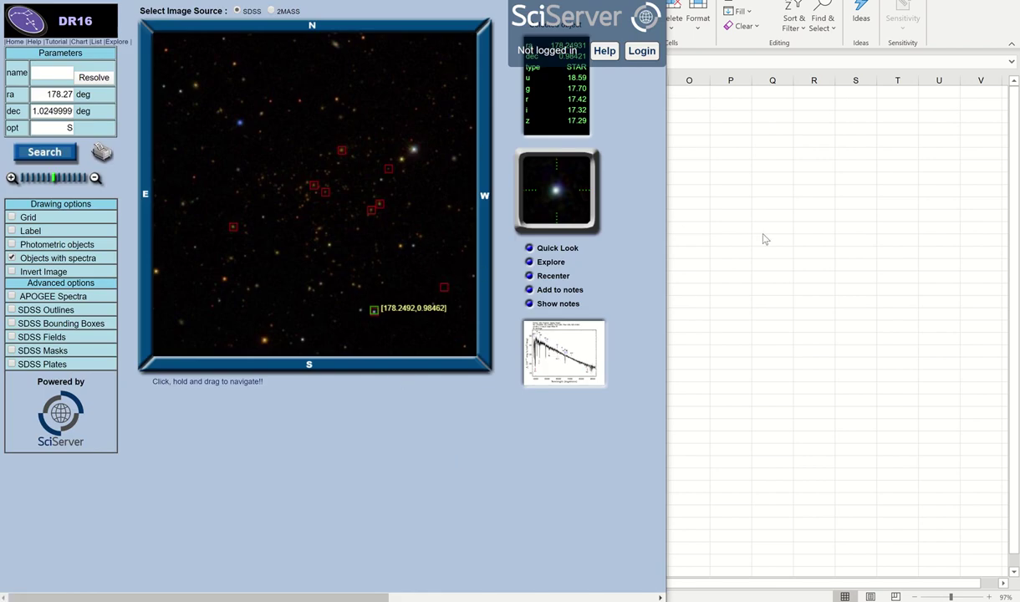
# Switch to the Excel workbook, open the Ex12-13,16 sheet and highlight its r mag, petro rad and i mag values
pyautogui.click(764, 278)
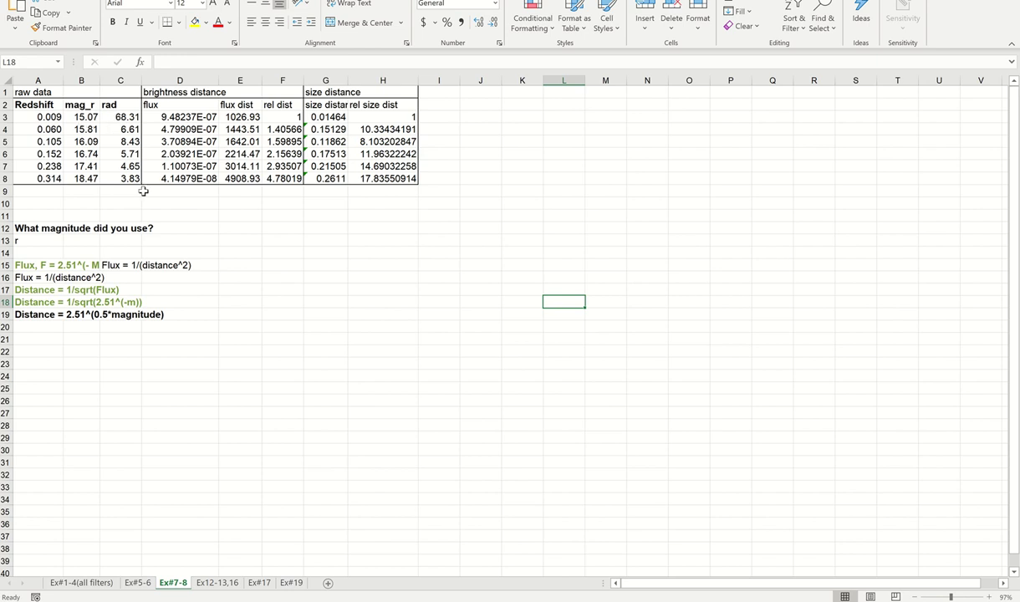
pyautogui.click(216, 583)
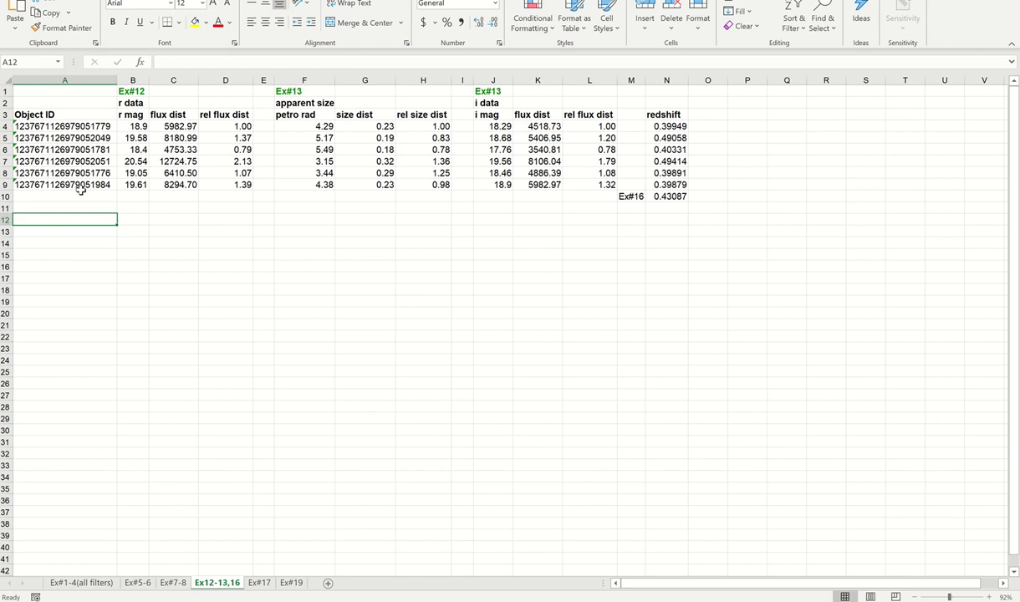
pyautogui.moveTo(132, 125); pyautogui.dragTo(136, 189)
pyautogui.moveTo(311, 125); pyautogui.dragTo(312, 192)
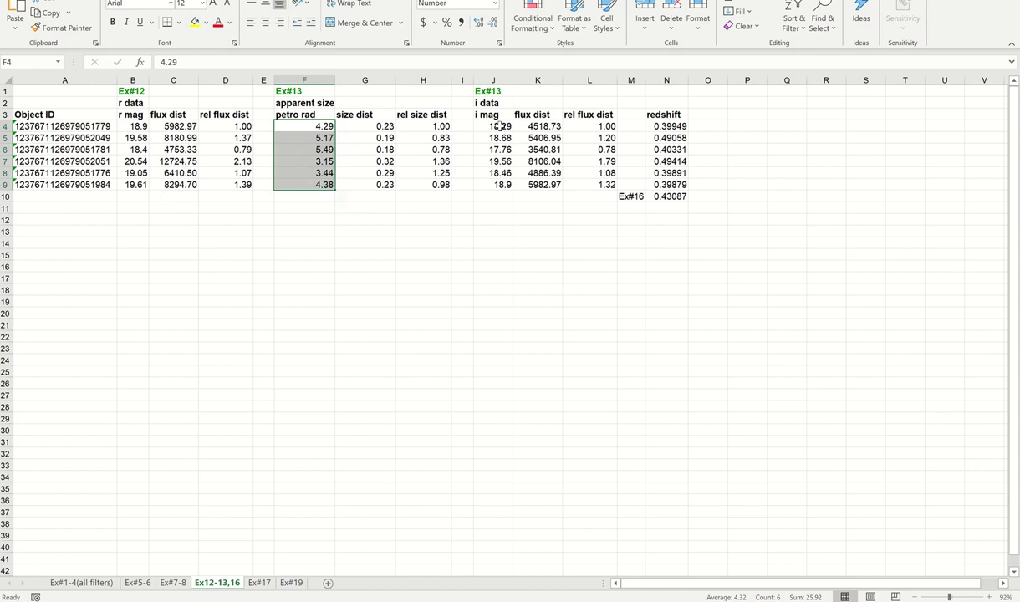
pyautogui.moveTo(492, 125); pyautogui.dragTo(498, 189)
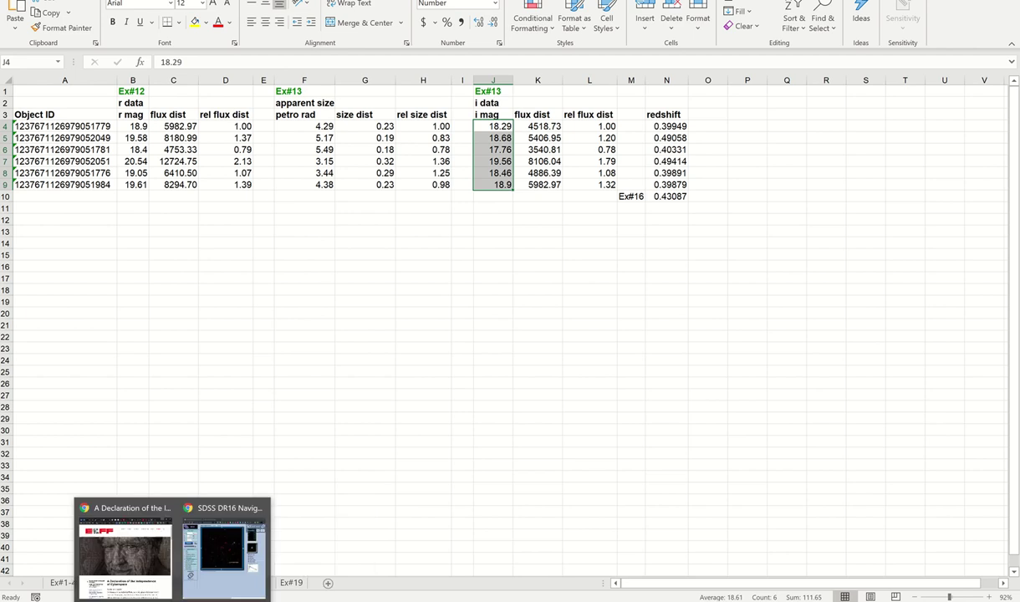
# Switch to the SDSS Voyages page in Chrome and review the magnitude-to-distance text, Exercises 7 and 8, and Question 2
pyautogui.click(198, 559)
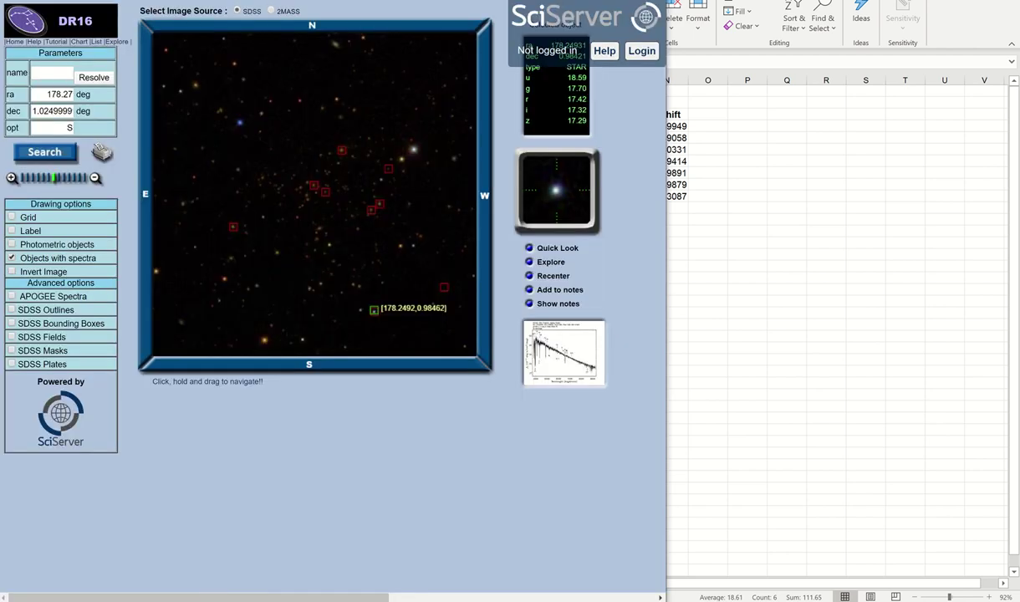
pyautogui.hotkey('alt', 'Tab')
pyautogui.scroll(20, 259, 261)
pyautogui.scroll(5, 260, 269)
pyautogui.scroll(-1, 259, 265)
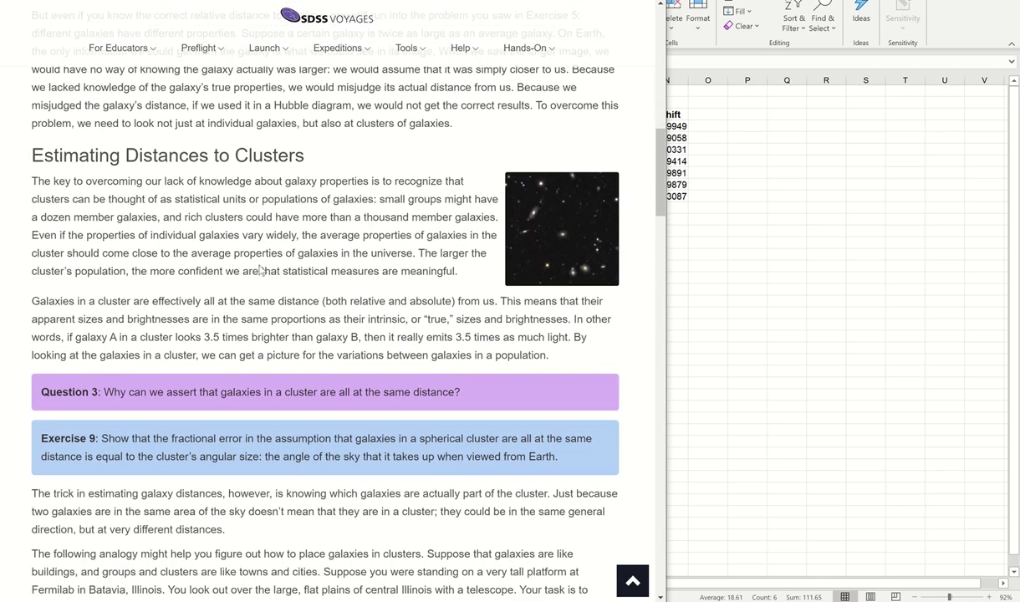
pyautogui.scroll(4, 261, 270)
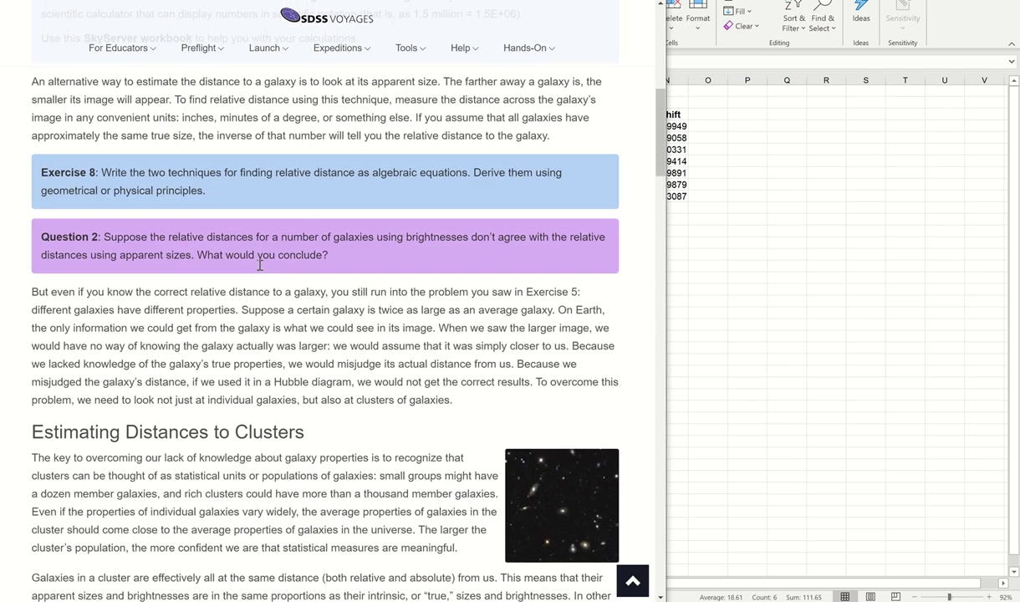
pyautogui.scroll(4, 259, 267)
pyautogui.scroll(2, 259, 265)
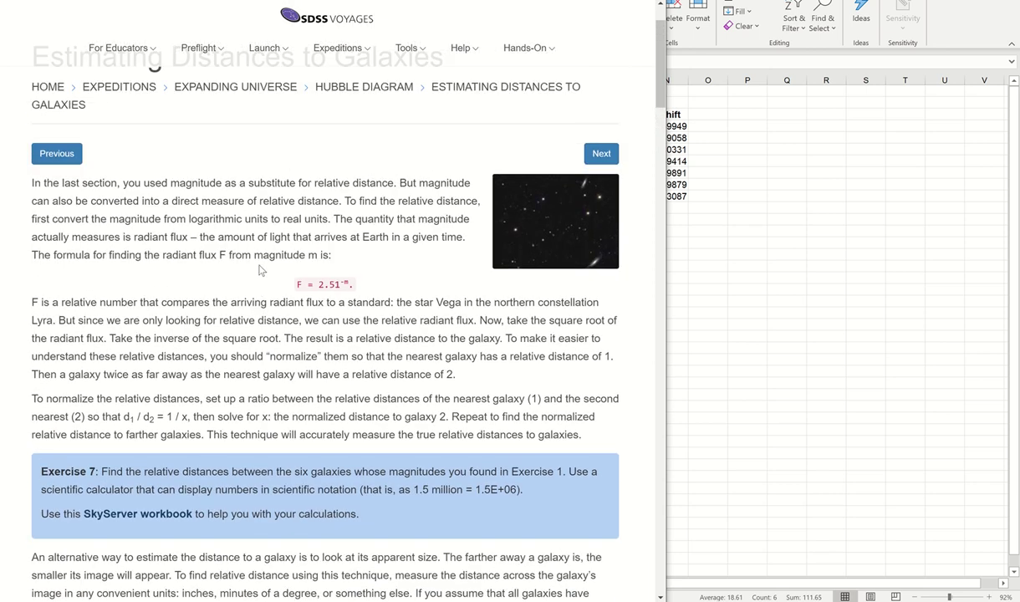
pyautogui.scroll(-1, 261, 270)
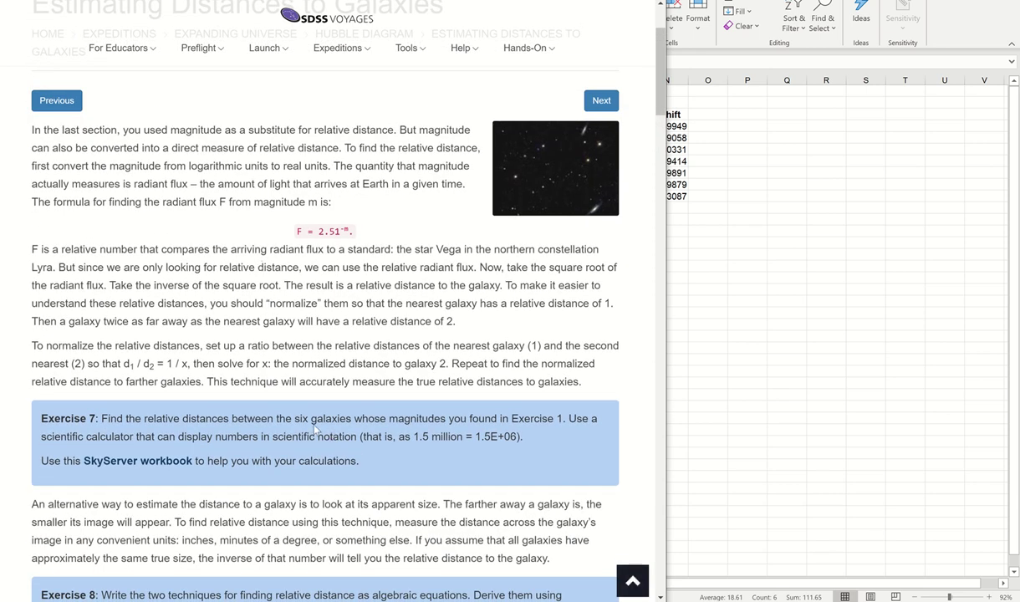
pyautogui.scroll(-1, 331, 435)
pyautogui.scroll(-1, 338, 452)
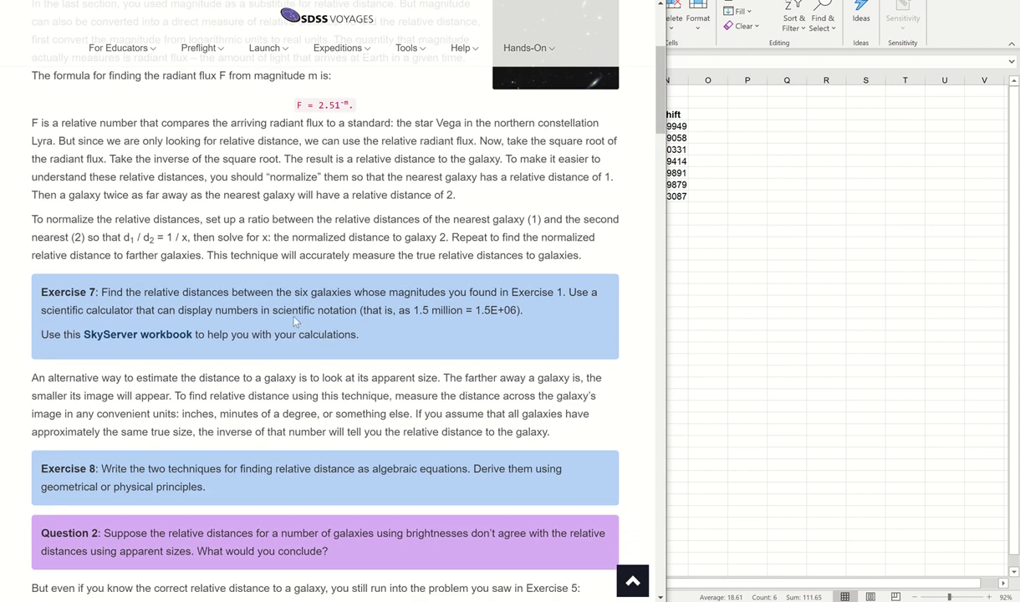
pyautogui.scroll(-3, 304, 412)
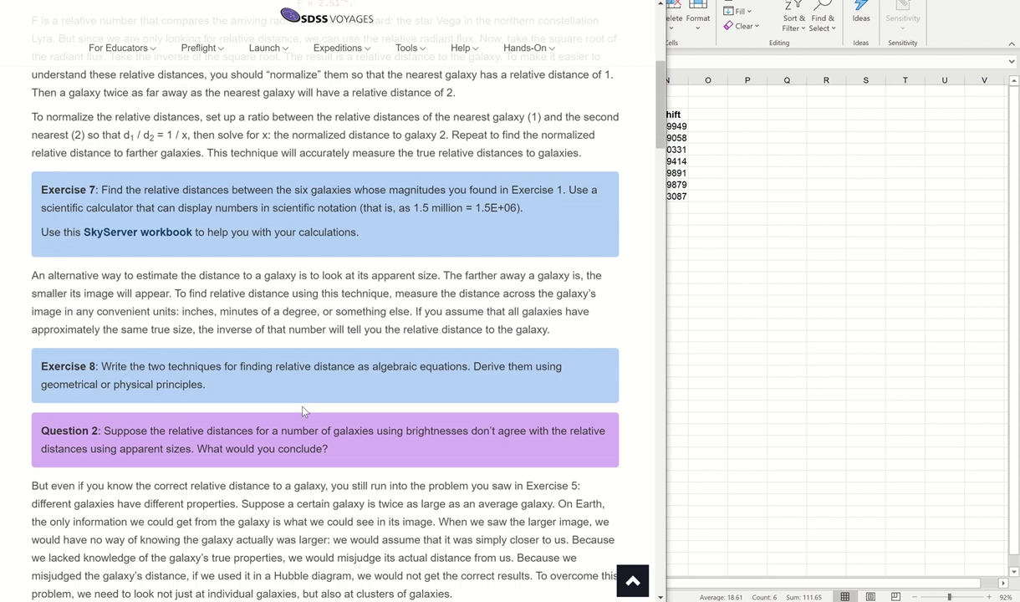
# Switch back to the Excel workbook, open the Ex#7-8 sheet and highlight the galaxy values in the rad column
pyautogui.click(832, 381)
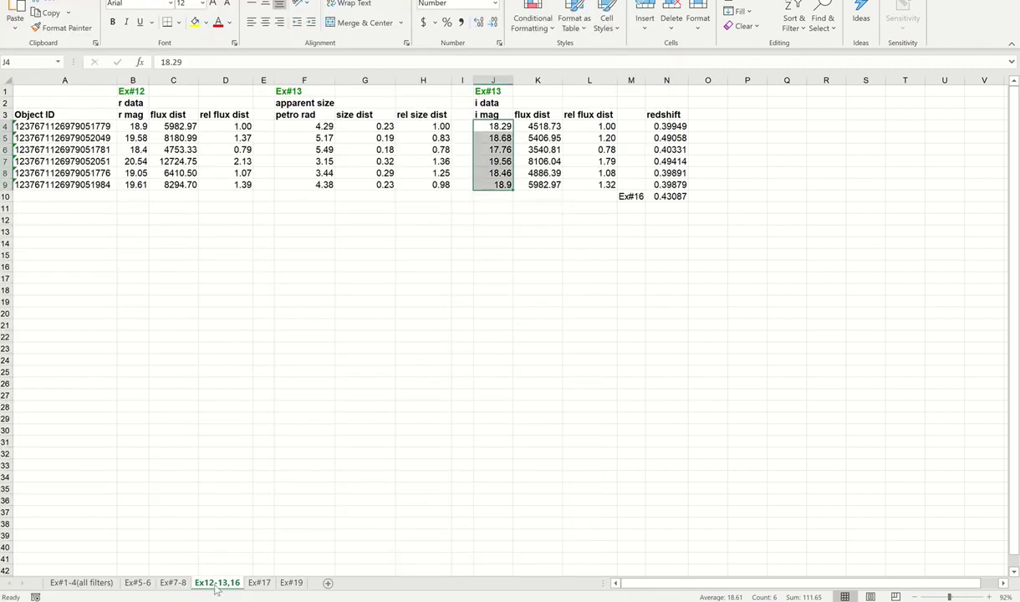
pyautogui.click(174, 583)
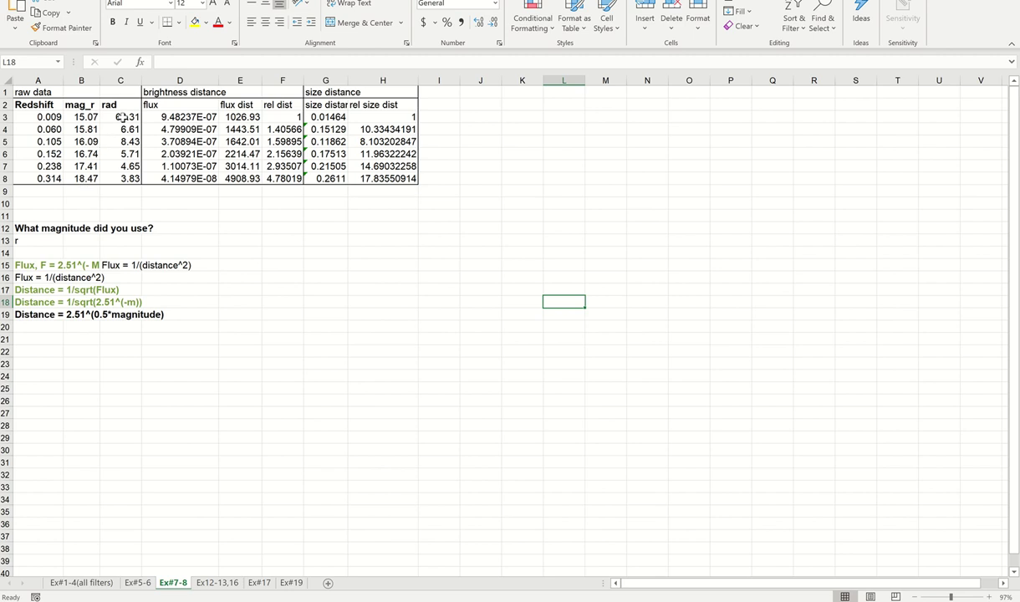
pyautogui.moveTo(120, 117); pyautogui.dragTo(130, 182)
pyautogui.click(139, 195)
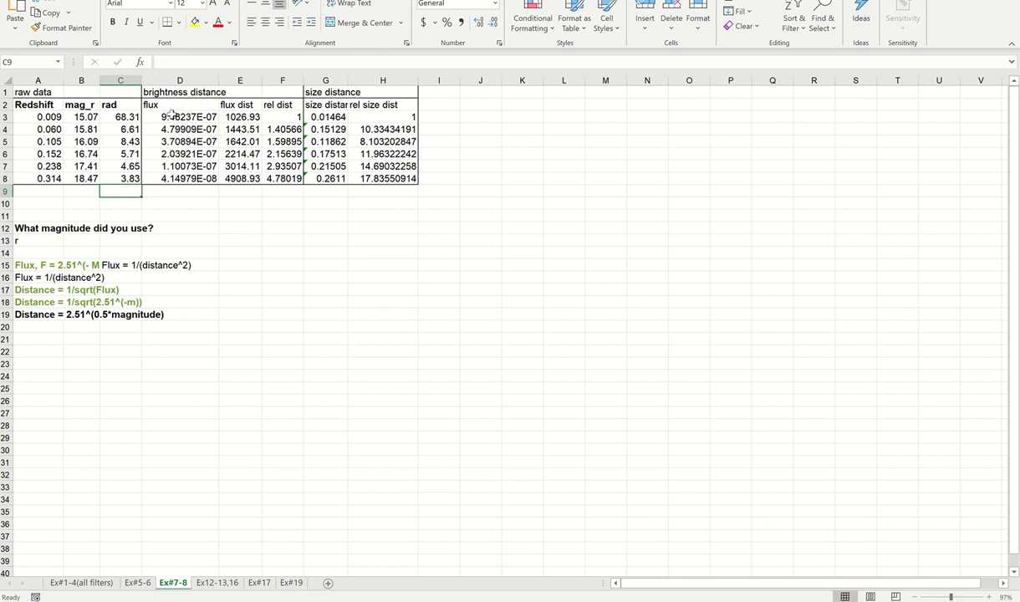
# Examine the flux formula in D3, highlighting its exponent, and the flux distance formula in E3
pyautogui.click(163, 118)
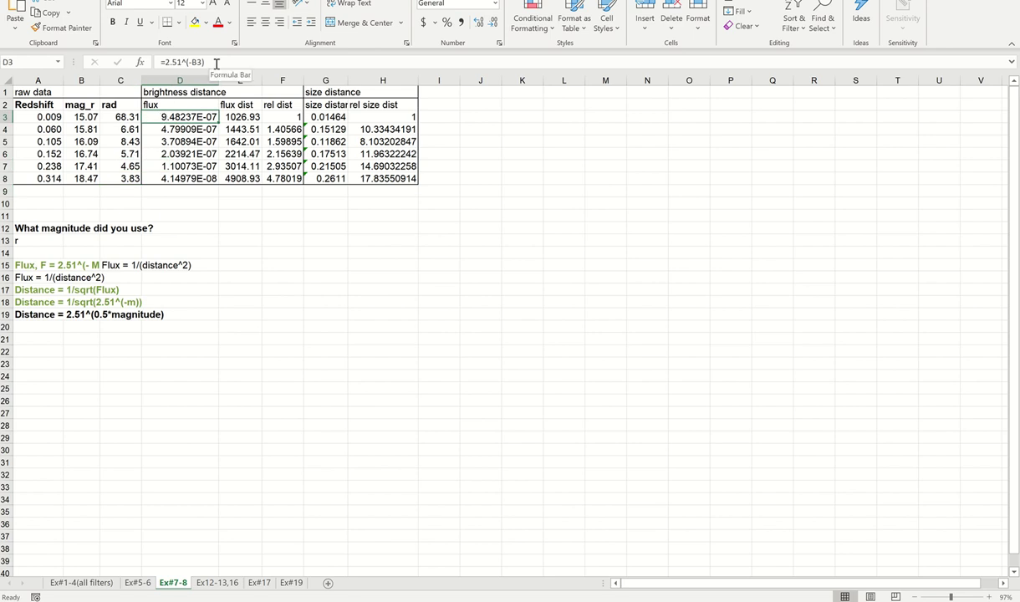
pyautogui.click(216, 63)
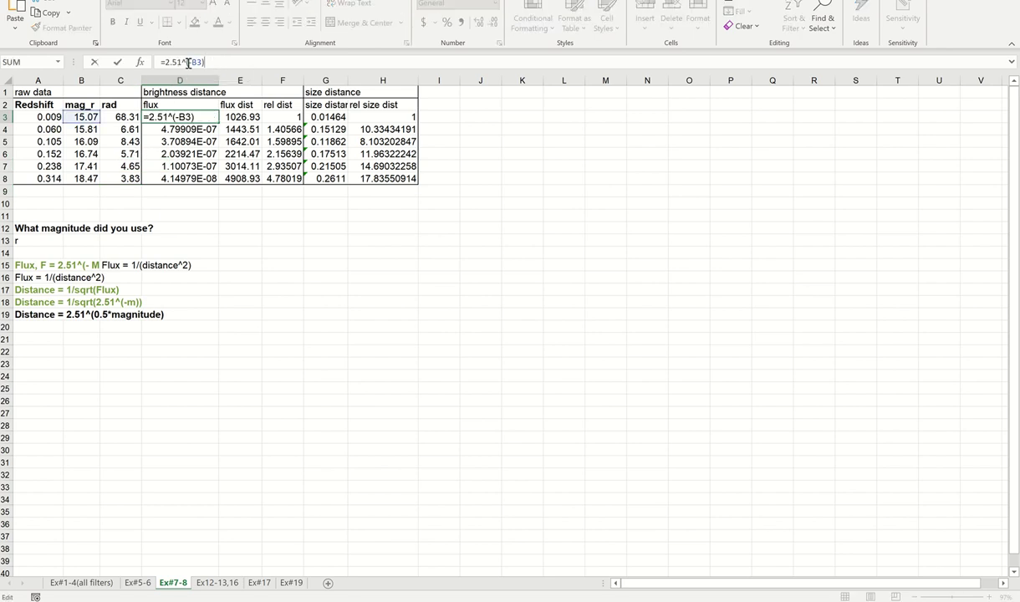
pyautogui.moveTo(185, 63); pyautogui.dragTo(200, 63)
pyautogui.hotkey('ctrl', 'Return')
pyautogui.press('Down')
pyautogui.press('Right')
pyautogui.press('Up')
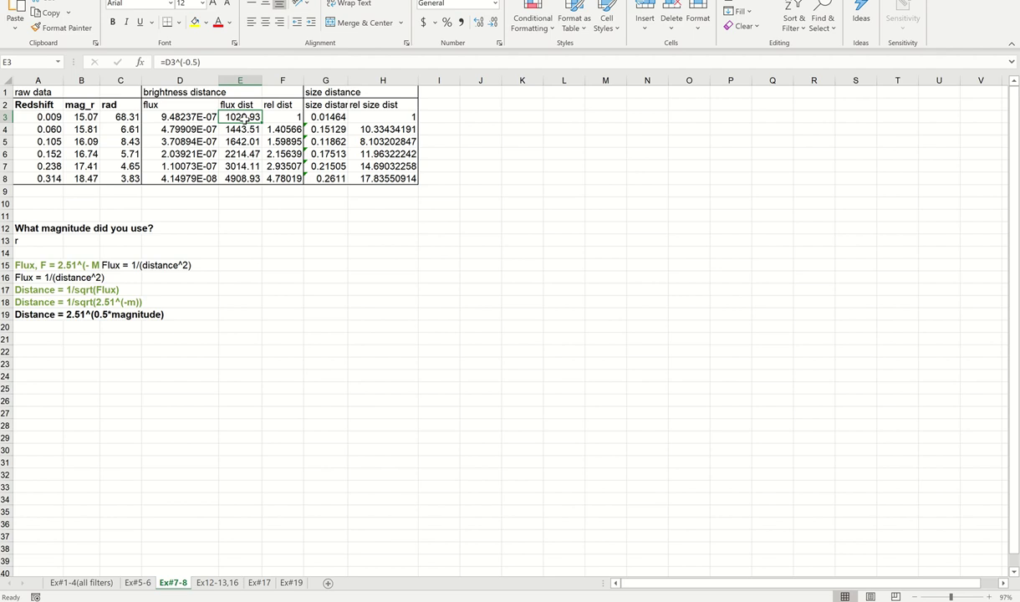
# Examine the flux-from-magnitude equation in A15 and the inverse-square distance equation in C15
pyautogui.click(60, 265)
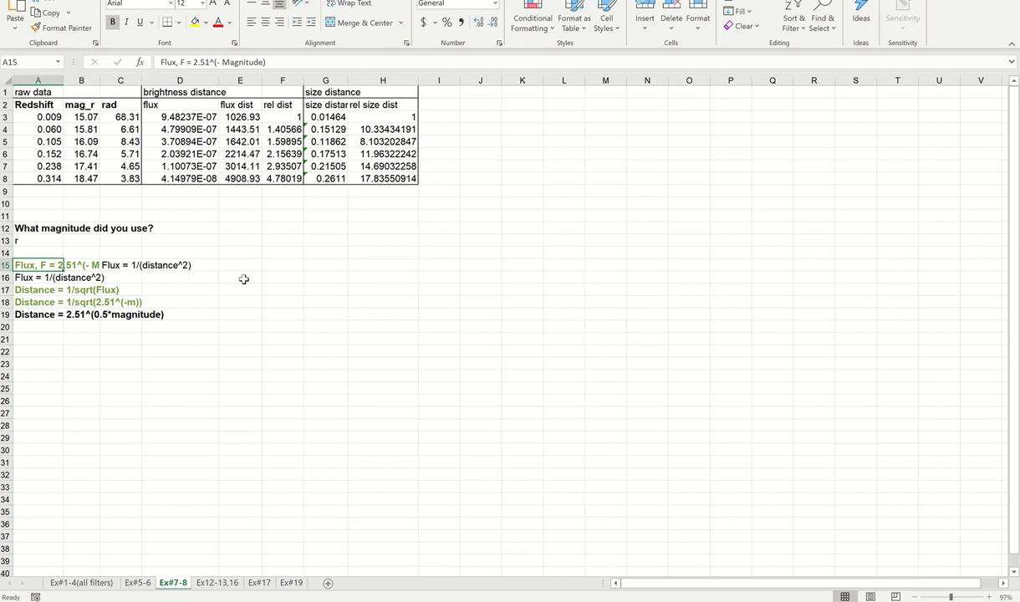
pyautogui.press('Right')
pyautogui.press('Right')
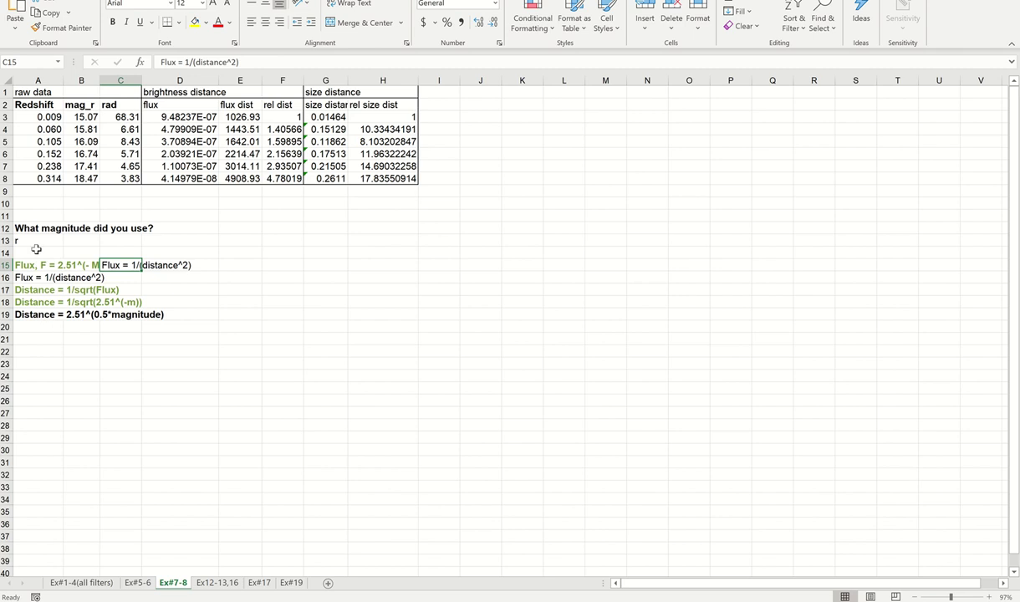
# Widen column B until the full flux-from-magnitude equation in row 15 is readable
pyautogui.click(38, 264)
pyautogui.press('Right')
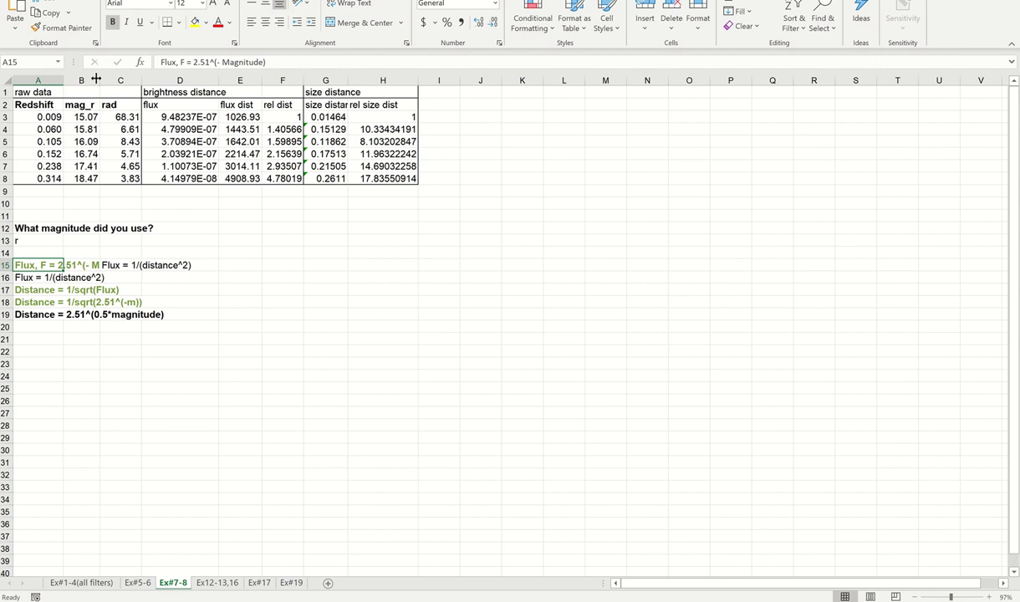
pyautogui.moveTo(96, 78); pyautogui.dragTo(143, 81)
pyautogui.click(105, 266)
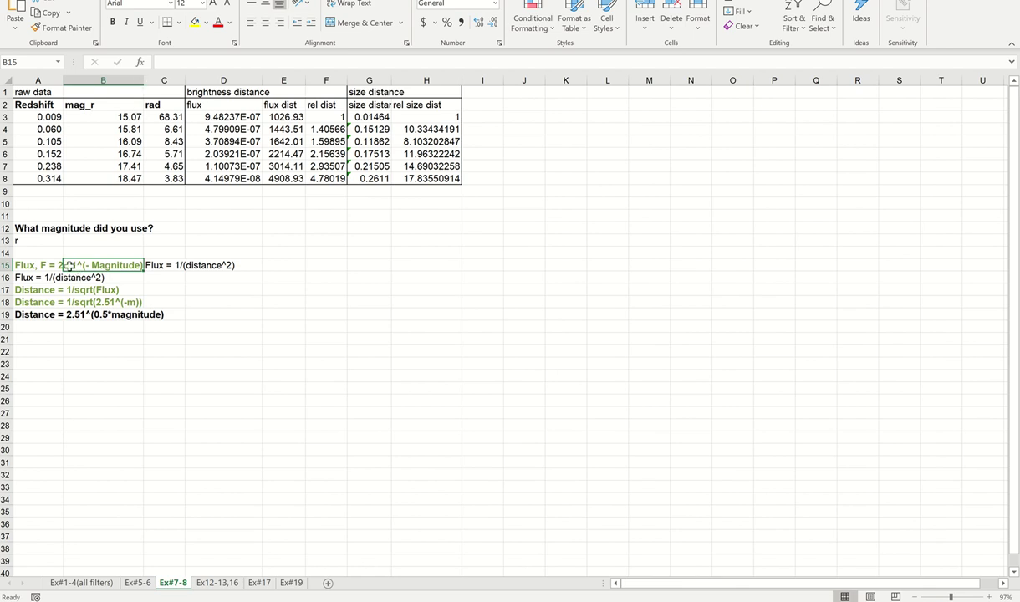
# Examine the inverse-square flux equation in A16 and the square-root distance equation in A17
pyautogui.click(31, 293)
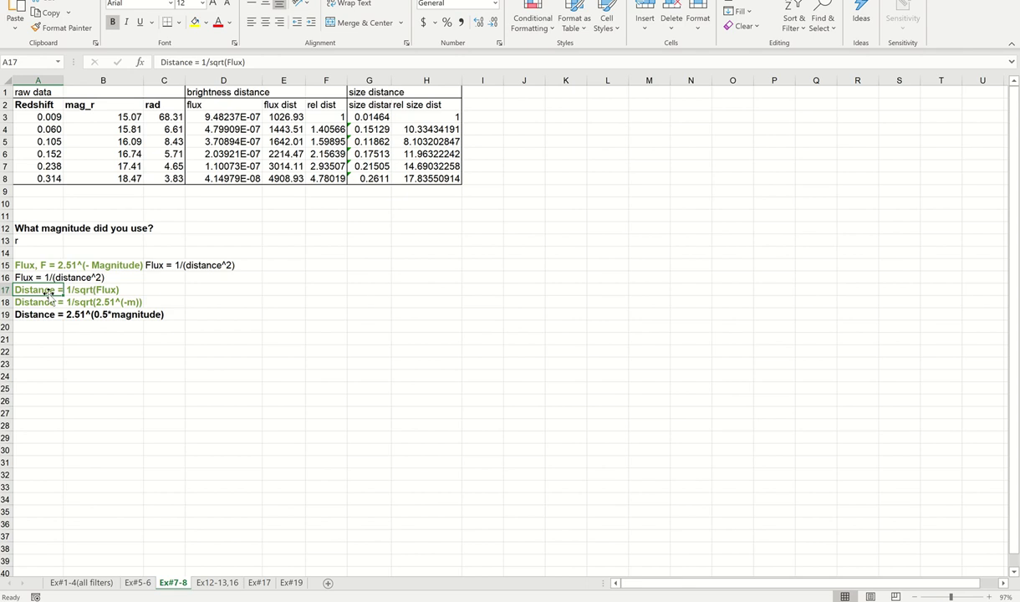
pyautogui.click(25, 276)
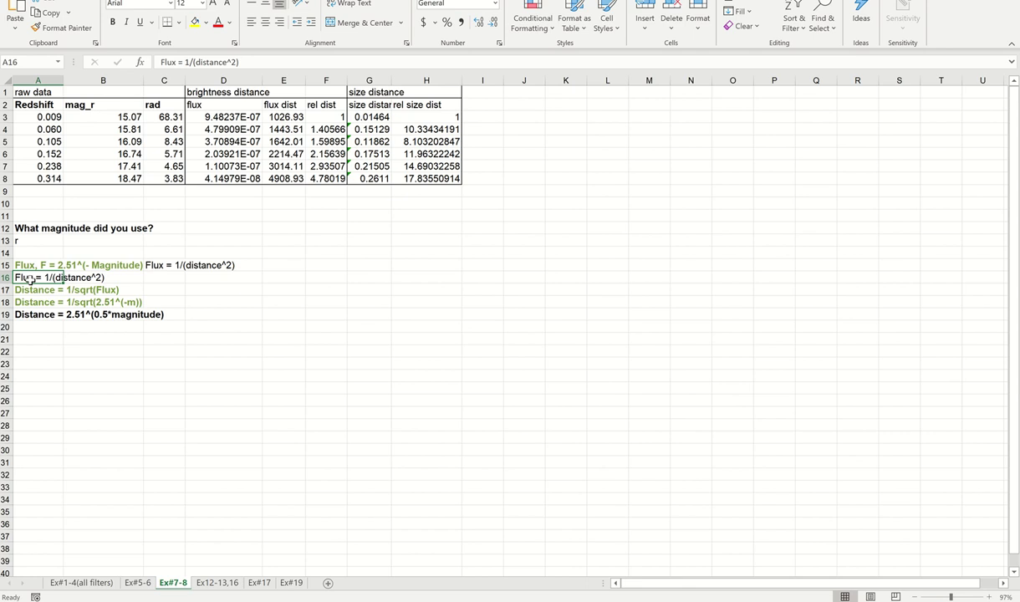
pyautogui.click(32, 289)
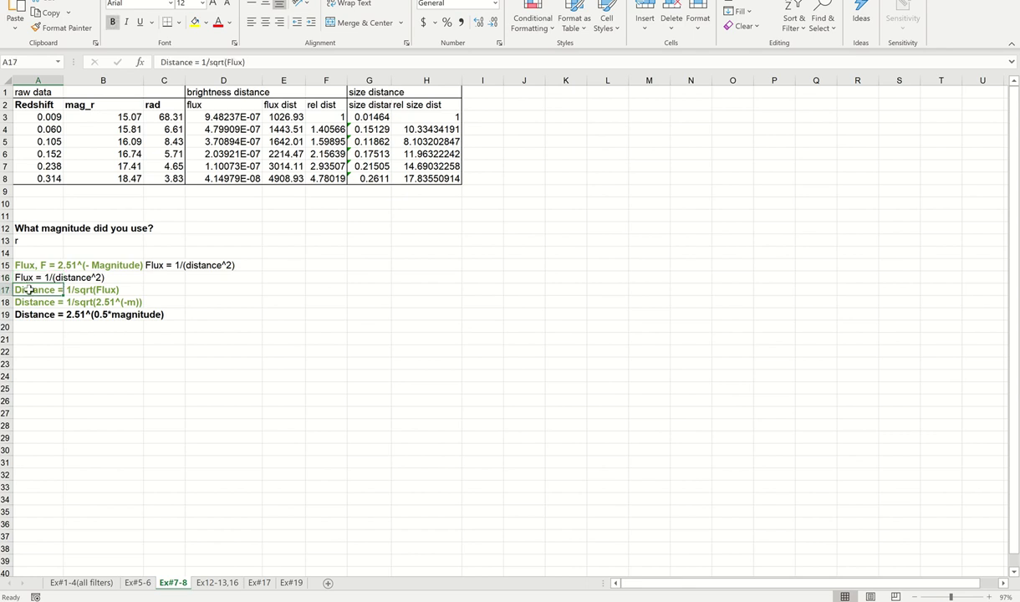
# Compare the flux in D3 with the distance formula in E3, and inspect the flux distance formulas down to E8
pyautogui.click(283, 119)
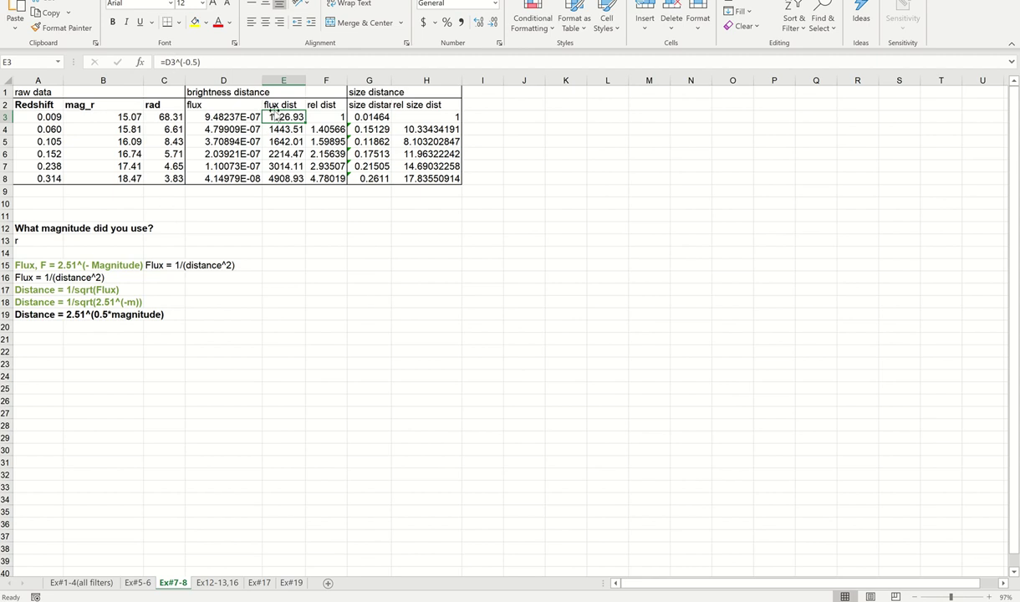
pyautogui.click(239, 116)
pyautogui.click(295, 115)
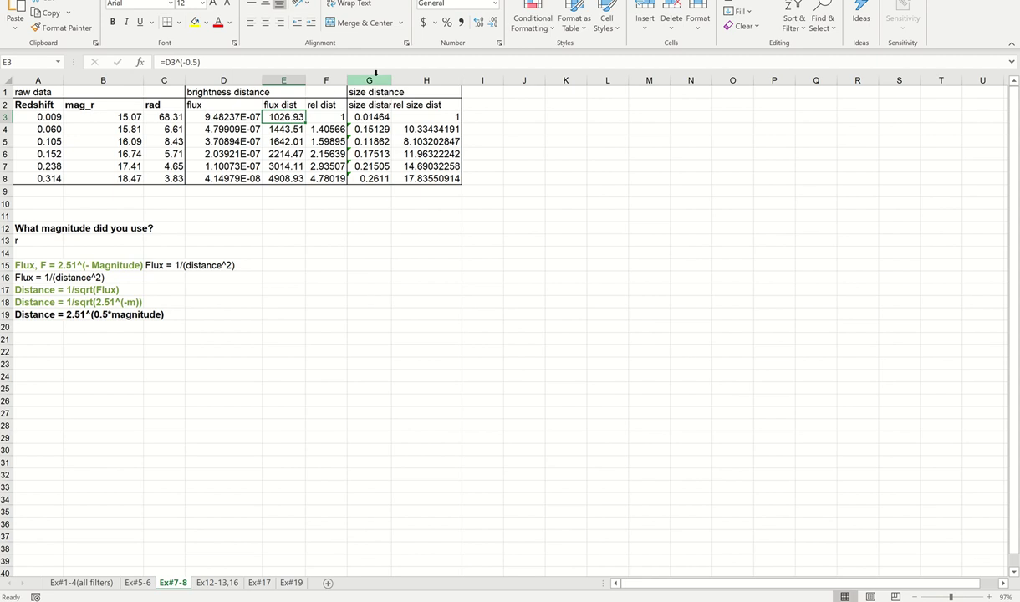
pyautogui.press('Down')
pyautogui.press('Down')
pyautogui.press('Down')
pyautogui.press('Down')
pyautogui.press('Down')
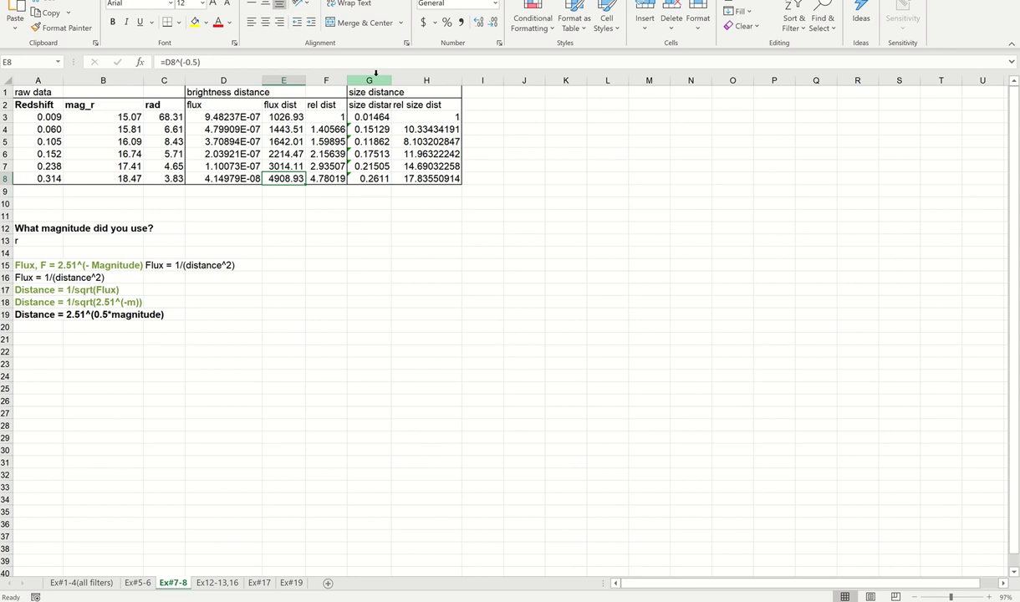
# Examine the relative distance formula in F3 against the flux distance in E3, opening the F3 formula for editing
pyautogui.click(319, 117)
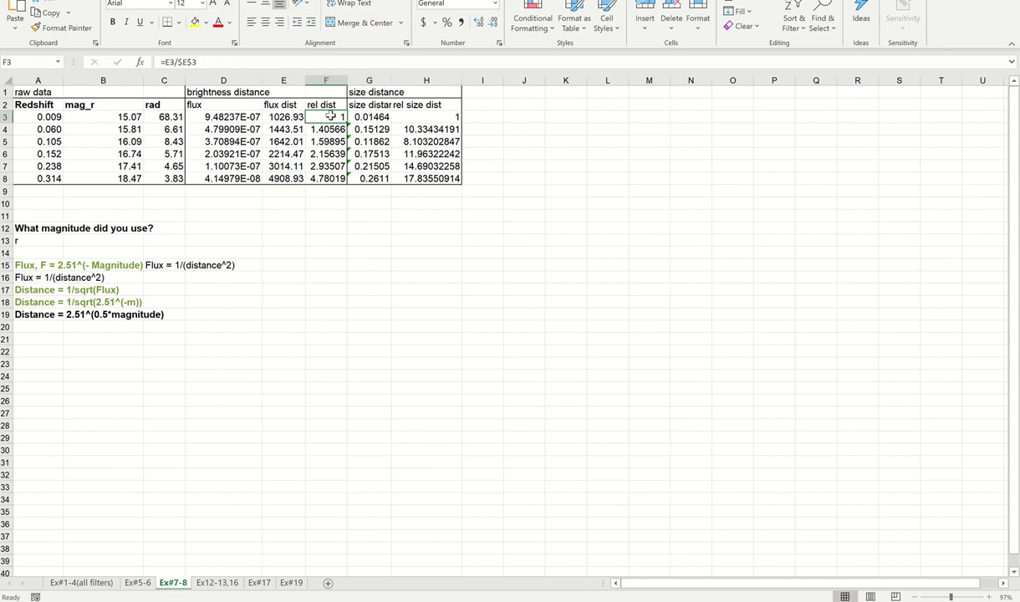
pyautogui.click(283, 117)
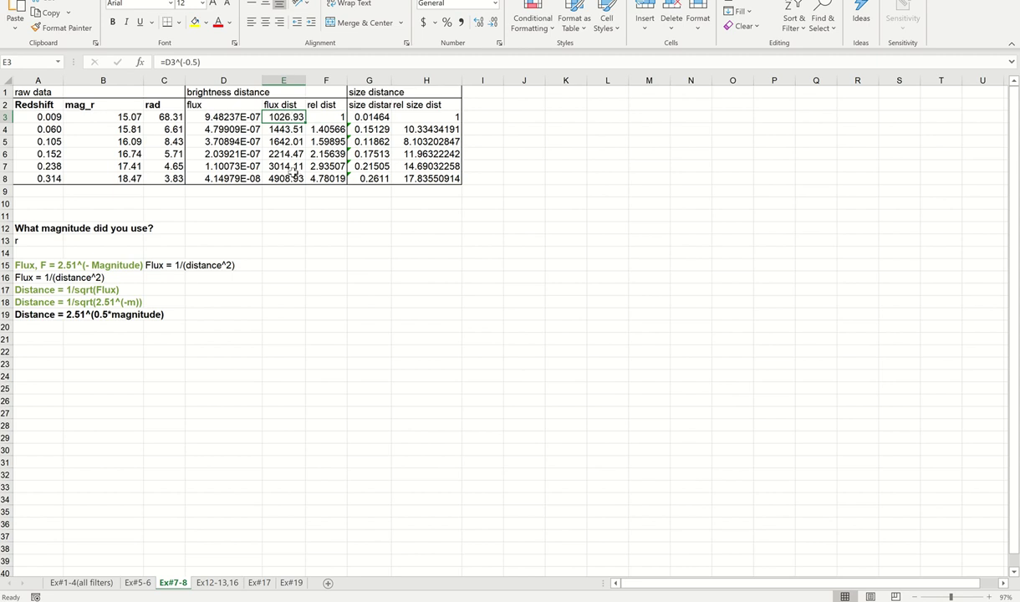
pyautogui.click(316, 117)
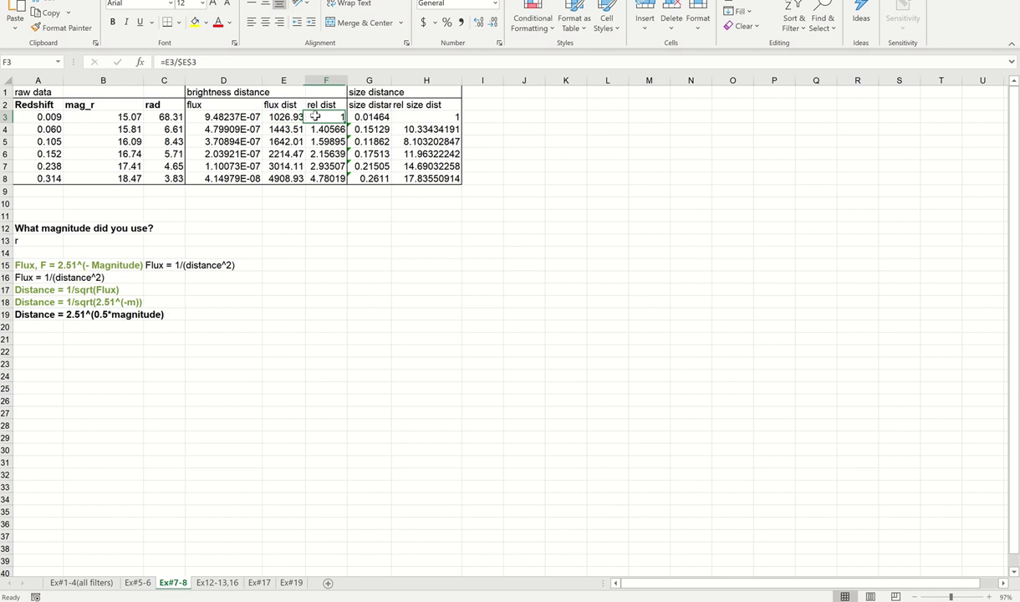
pyautogui.click(169, 62)
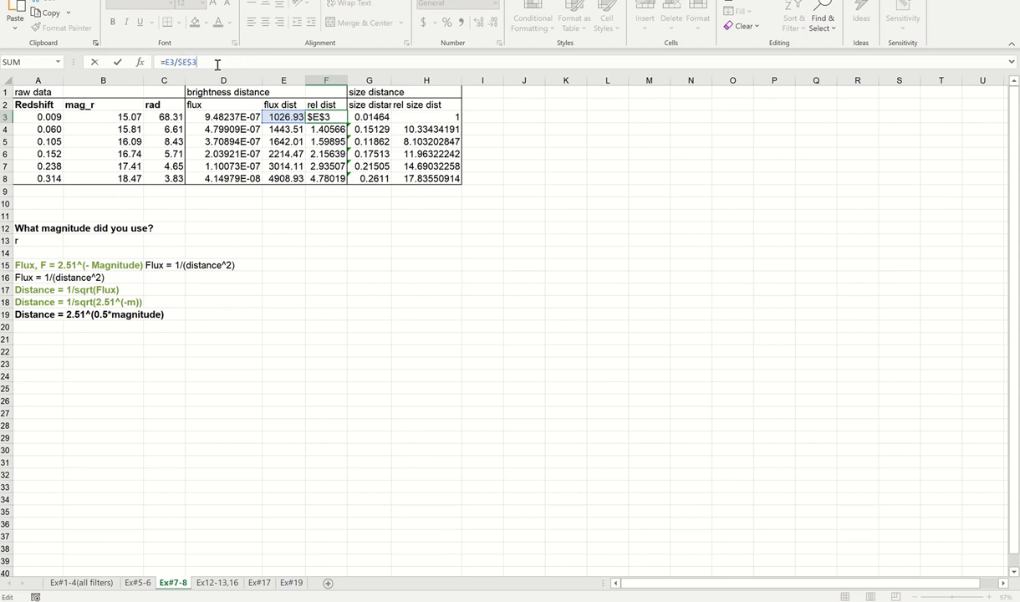
# Clear the relative distances in F3:F8 and enter =E3/E3 in F3 without a fixed reference
pyautogui.click(324, 130)
pyautogui.moveTo(325, 178); pyautogui.dragTo(326, 119)
pyautogui.press('Delete')
pyautogui.click(326, 119)
pyautogui.write('=E3/E3')
pyautogui.hotkey('ctrl', 'Return')
# Copy the unanchored F3 formula into F4:F8 and inspect how its references shift down the column
pyautogui.hotkey('ctrl', 'c')
pyautogui.press('Down')
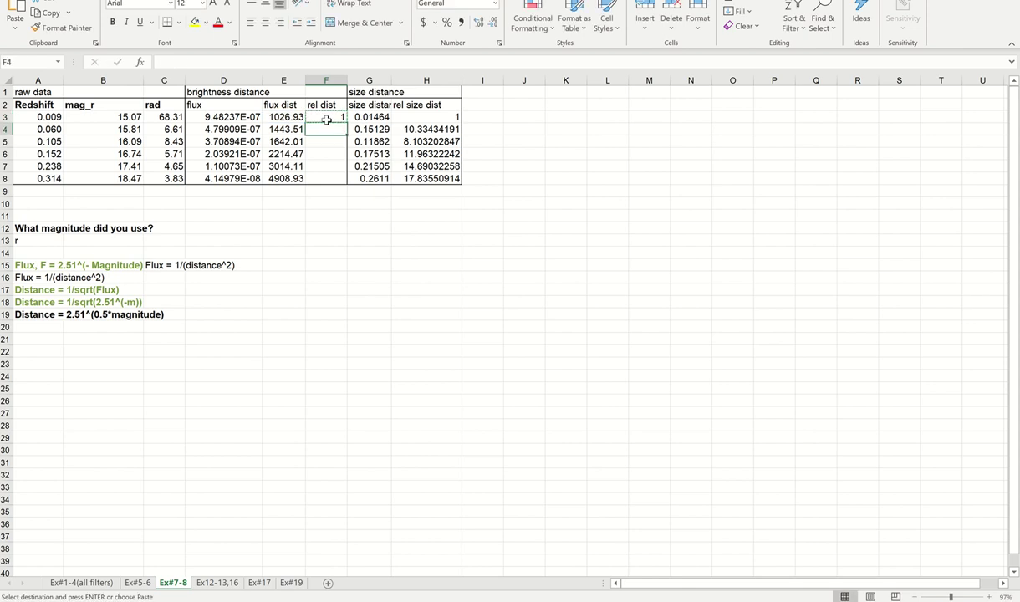
pyautogui.hotkey('shift', 'Down')
pyautogui.hotkey('shift', 'Down')
pyautogui.hotkey('shift', 'Down')
pyautogui.hotkey('shift', 'Down')
pyautogui.hotkey('ctrl', 'v')
pyautogui.press('Down')
pyautogui.press('Down')
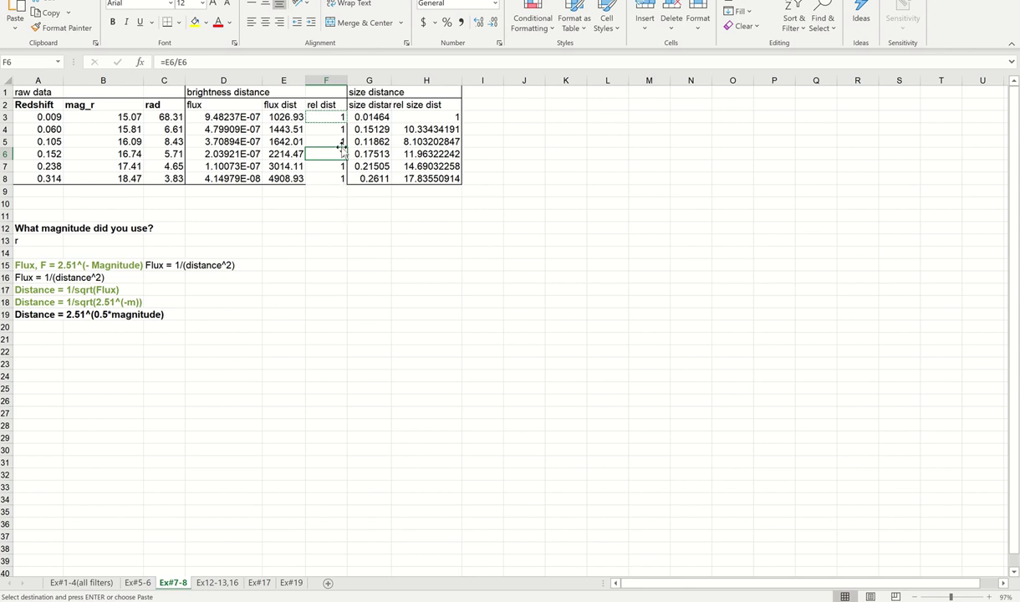
# Clear the rel dist column in F3:F8 and enter =E3/E$3 in F3 to fix the reference row
pyautogui.click(365, 228)
pyautogui.moveTo(326, 117); pyautogui.dragTo(353, 189)
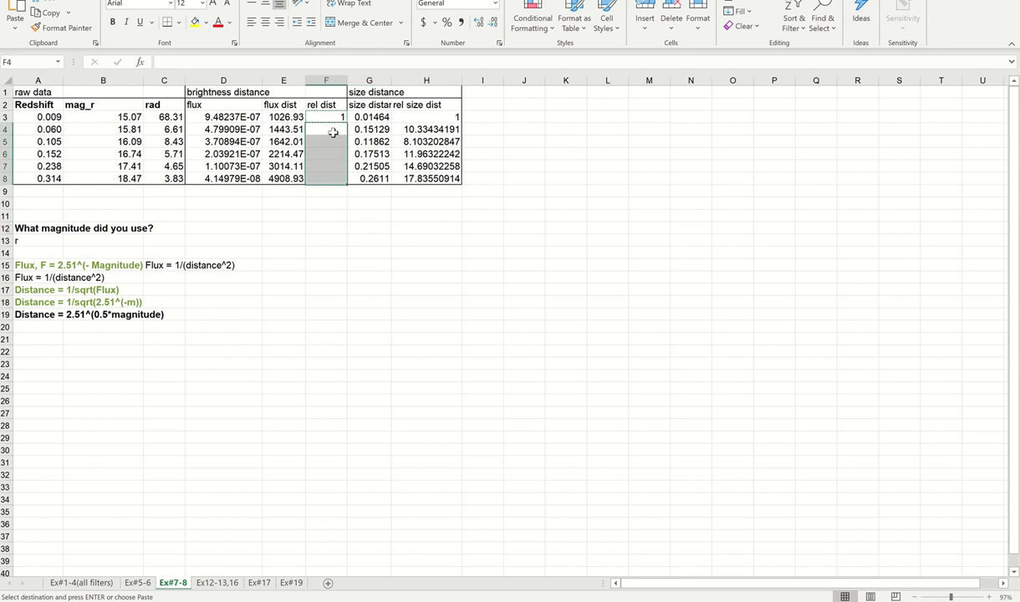
pyautogui.press('Delete')
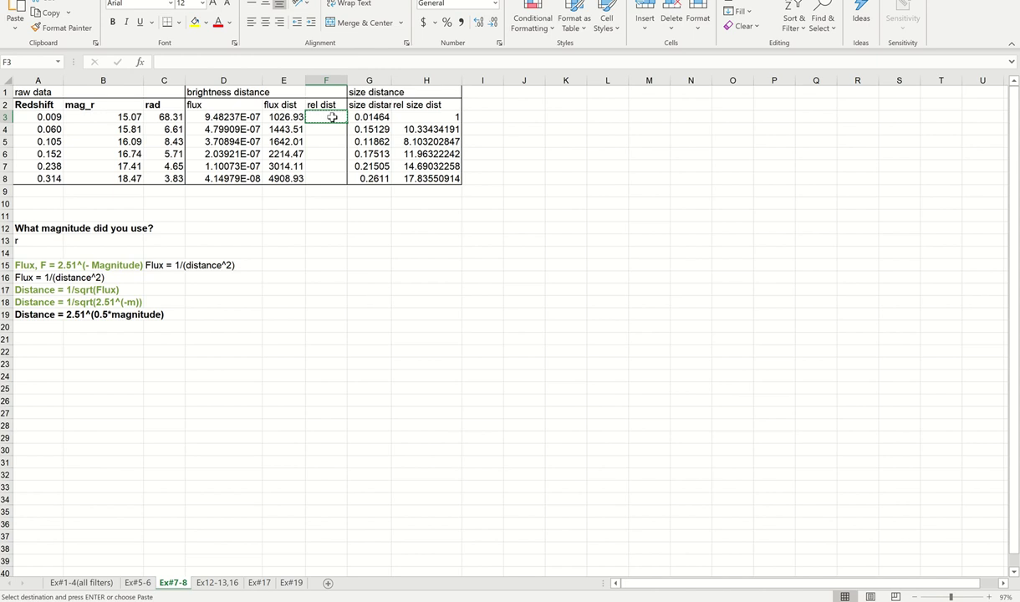
pyautogui.write('=E3/E$3')
pyautogui.hotkey('ctrl', 'Return')
# Copy the anchored formula from F3 into F4:F8 and check the references in F4
pyautogui.hotkey('ctrl', 'c')
pyautogui.press('Down')
pyautogui.hotkey('shift', 'Down')
pyautogui.hotkey('shift', 'Down')
pyautogui.hotkey('shift', 'Down')
pyautogui.hotkey('shift', 'Down')
pyautogui.hotkey('ctrl', 'v')
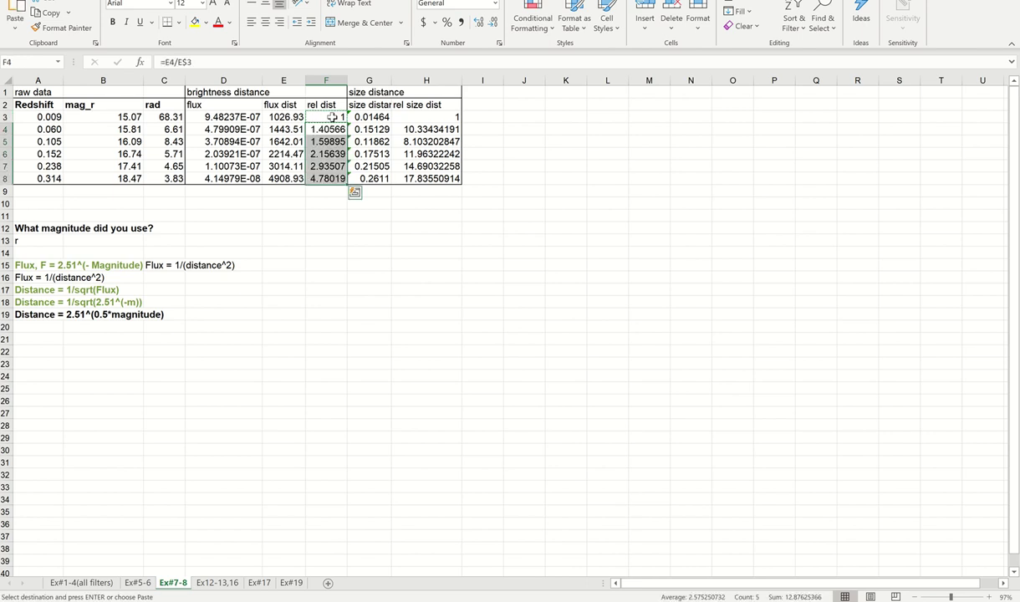
pyautogui.press('Down')
pyautogui.press('Up')
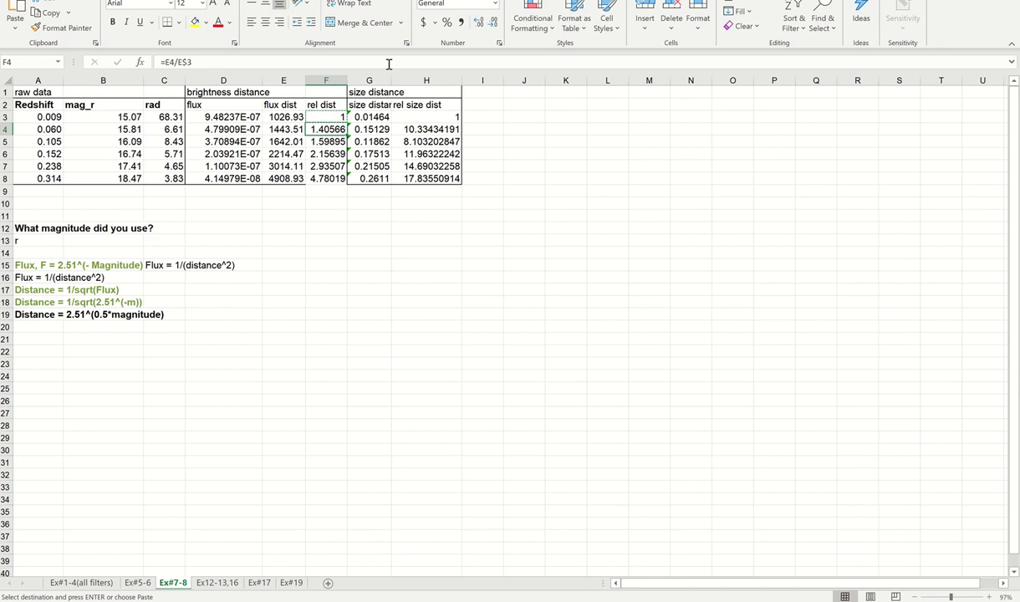
# Paste the copied relative distance formula over the whole range F3:F8 and end copy mode
pyautogui.hotkey('ctrl', 'Down')
pyautogui.hotkey('ctrl', 'shift', 'Up')
pyautogui.hotkey('ctrl', 'v')
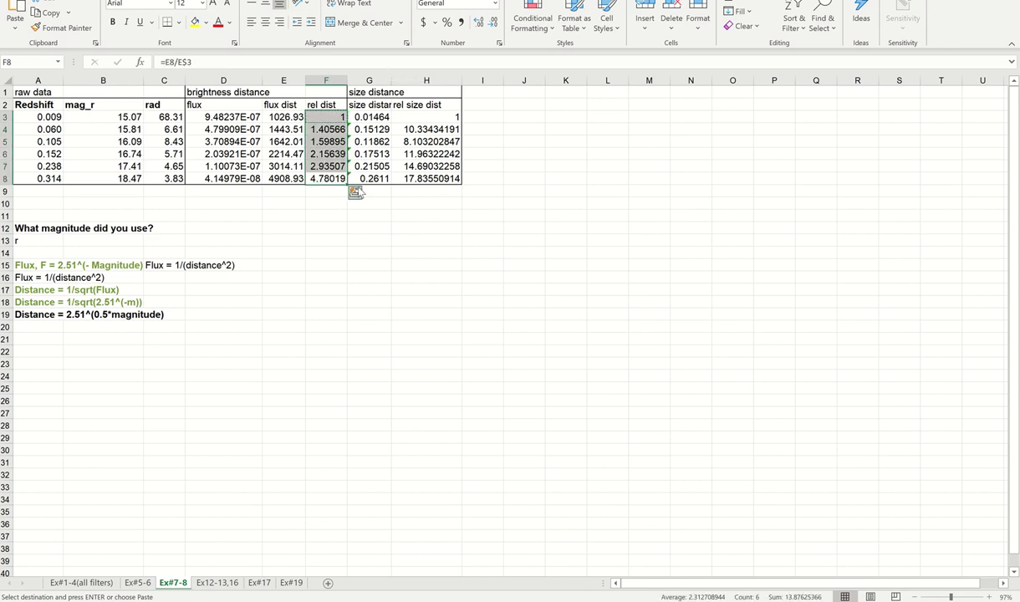
pyautogui.press('Escape')
pyautogui.click(376, 204)
# Widen column G slightly, and highlight the galaxies' relative distances and mag_r values for comparison
pyautogui.moveTo(392, 83); pyautogui.dragTo(399, 83)
pyautogui.moveTo(327, 117); pyautogui.dragTo(334, 179)
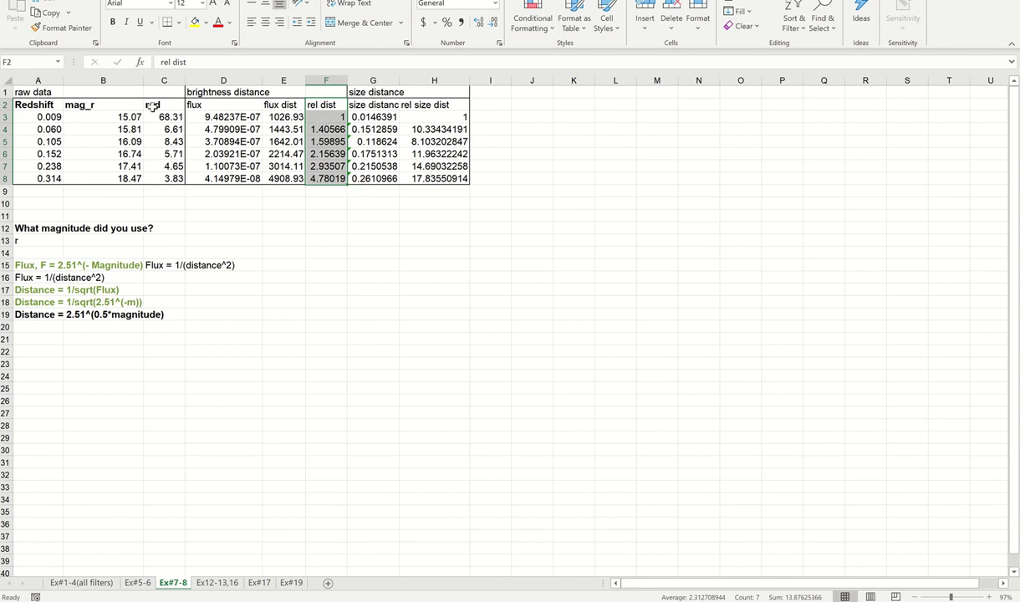
pyautogui.moveTo(111, 116); pyautogui.dragTo(125, 178)
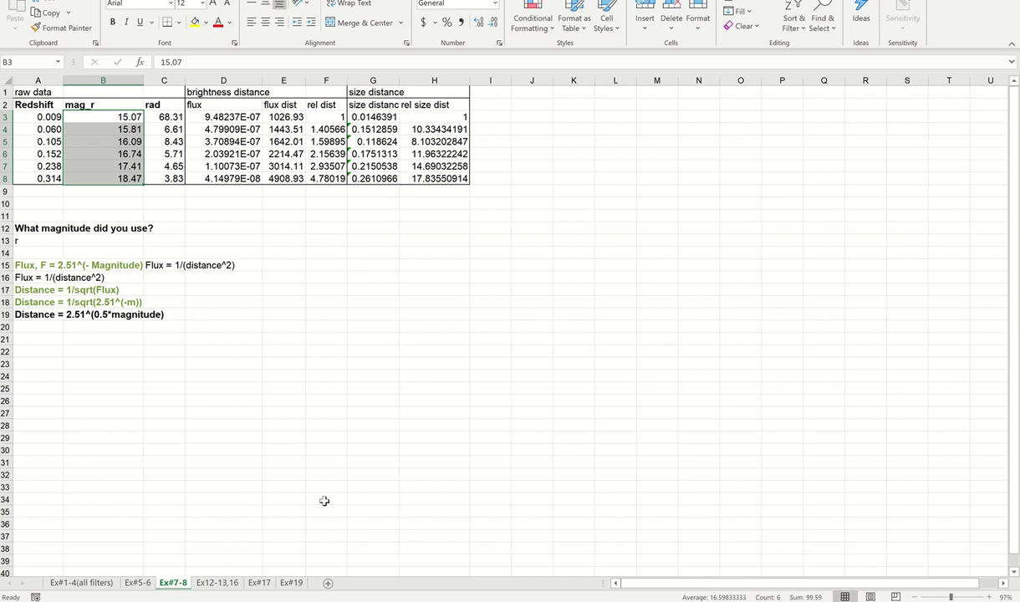
# Switch to the SDSS Voyages page in Chrome and highlight the Exercise 8 instructions
pyautogui.moveTo(338, 601)
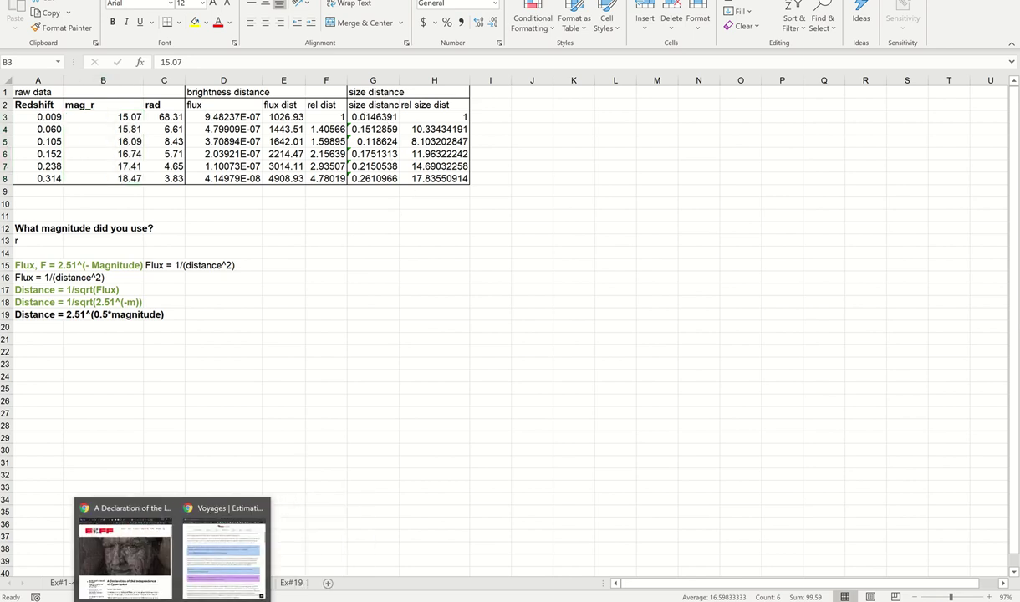
pyautogui.click(214, 544)
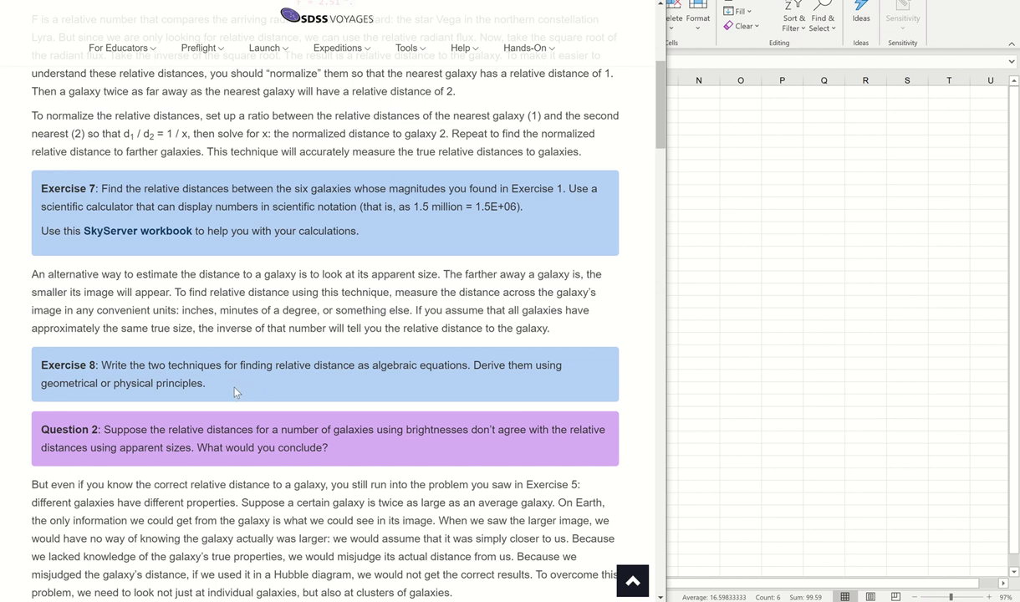
pyautogui.moveTo(208, 385); pyautogui.dragTo(100, 368)
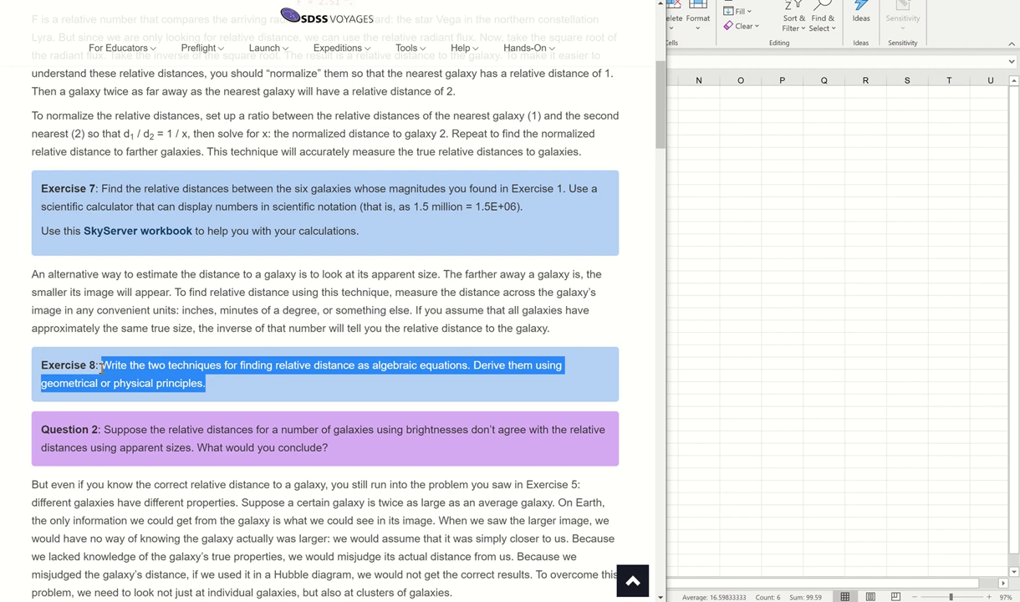
# Return to the Excel workbook and highlight the magnitude-based distance derivation in rows 15 to 19
pyautogui.click(721, 254)
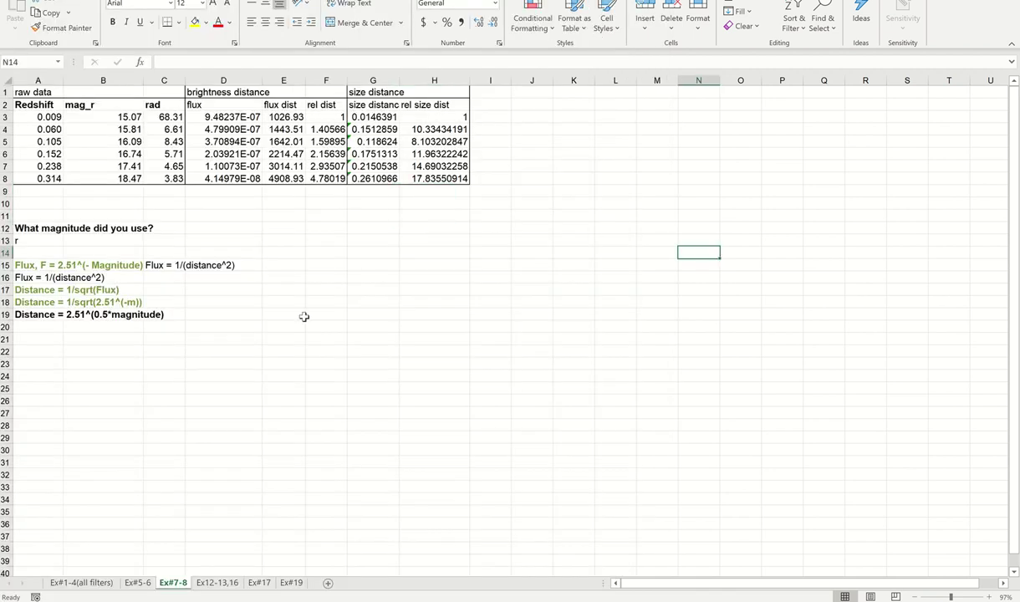
pyautogui.click(233, 322)
pyautogui.moveTo(164, 314); pyautogui.dragTo(37, 269)
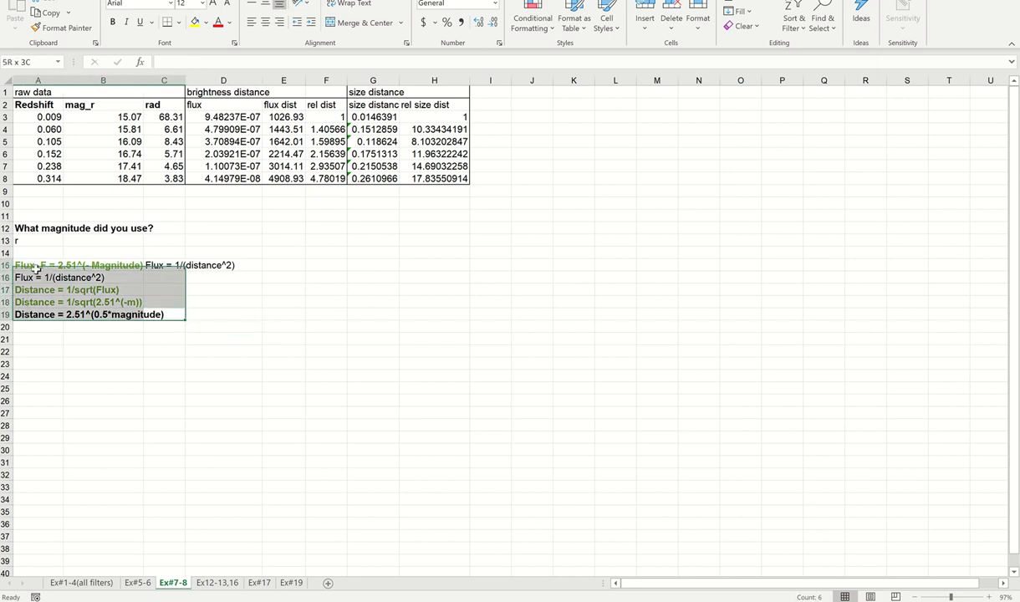
pyautogui.click(123, 359)
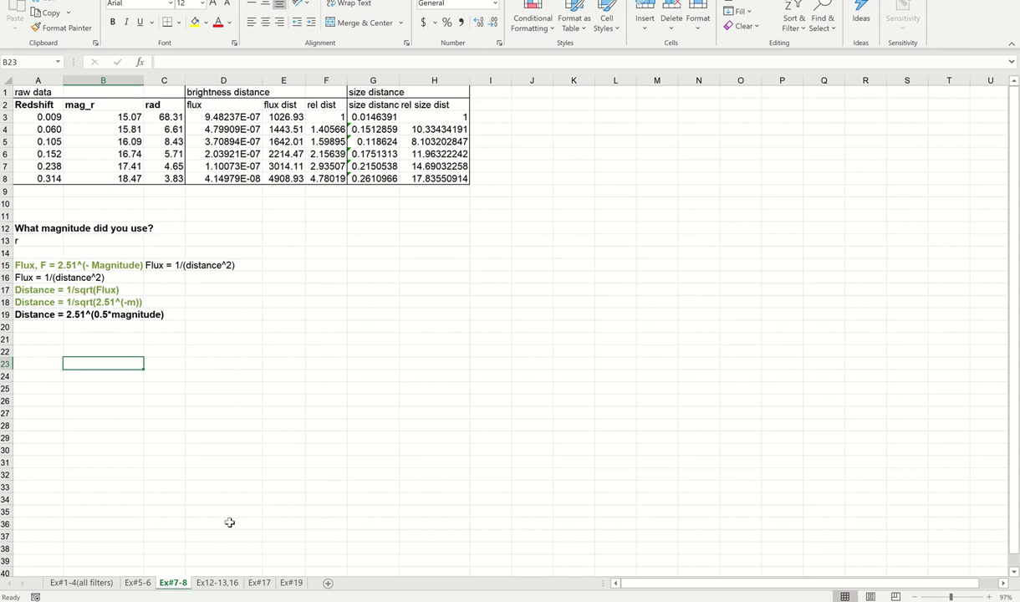
# Switch to the handwritten notes and sketch a telescope with a near and a far galaxy below the flux equations
pyautogui.click(338, 599)
pyautogui.scroll(-1, 819, 338)
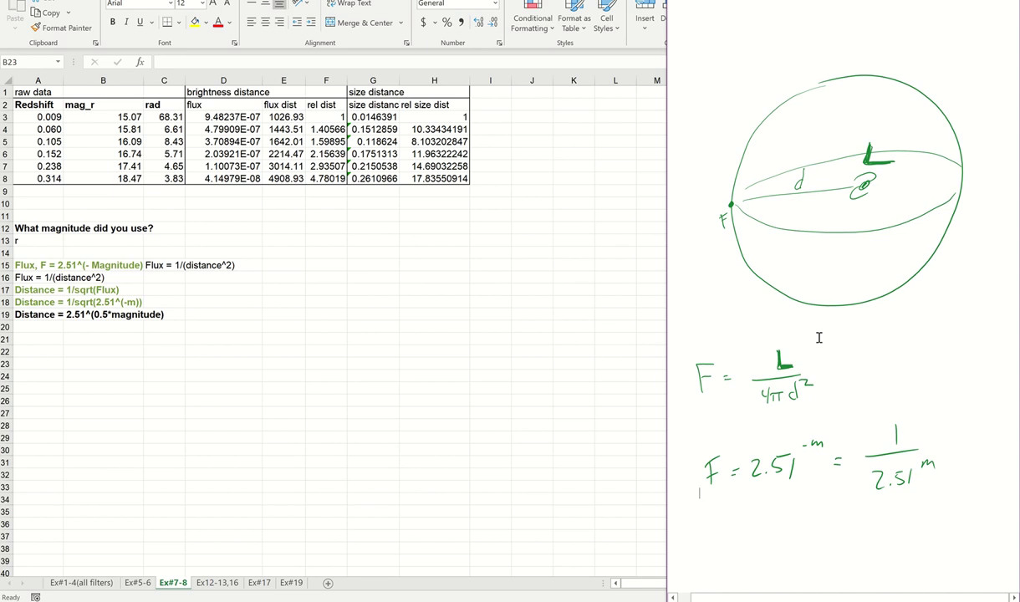
pyautogui.scroll(-5, 819, 337)
pyautogui.scroll(-2, 819, 337)
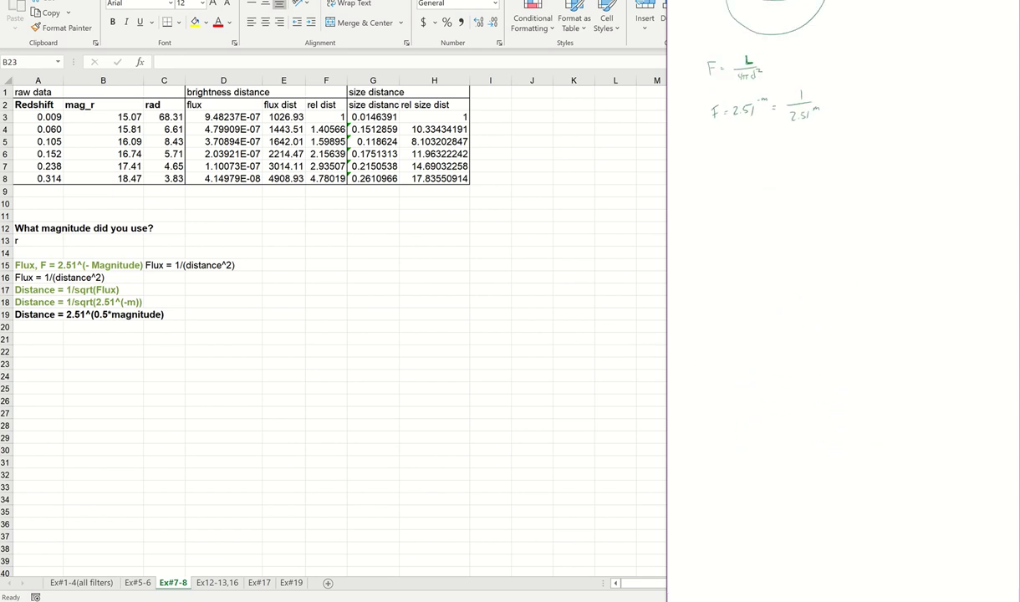
pyautogui.scroll(2, 819, 337)
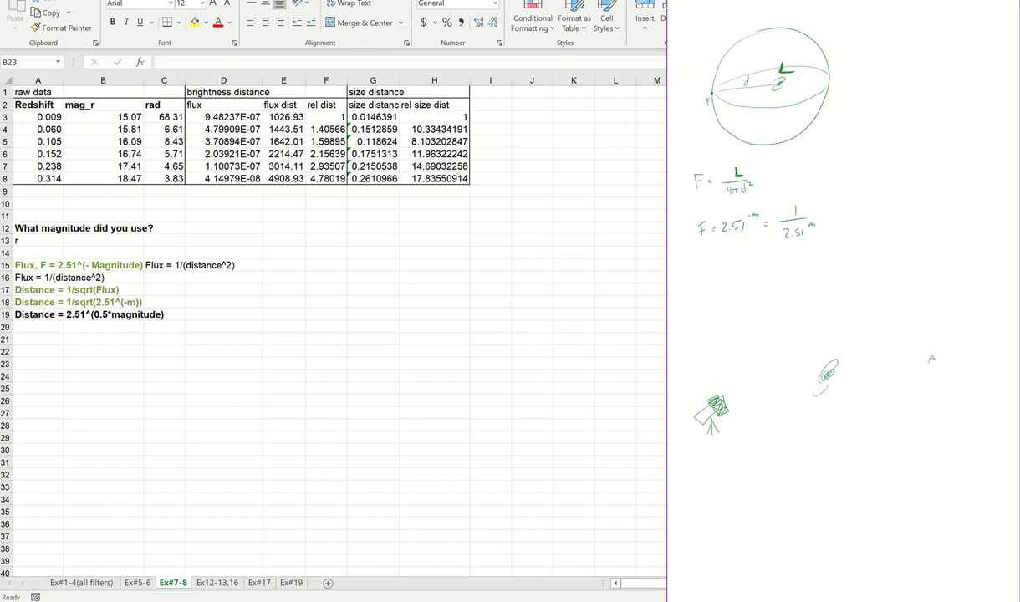
pyautogui.moveTo(933, 351); pyautogui.dragTo(926, 372)
# Draw two diverging sight lines from the telescope around the galaxies, and add marks beside the galaxies
pyautogui.moveTo(728, 409); pyautogui.dragTo(914, 311)
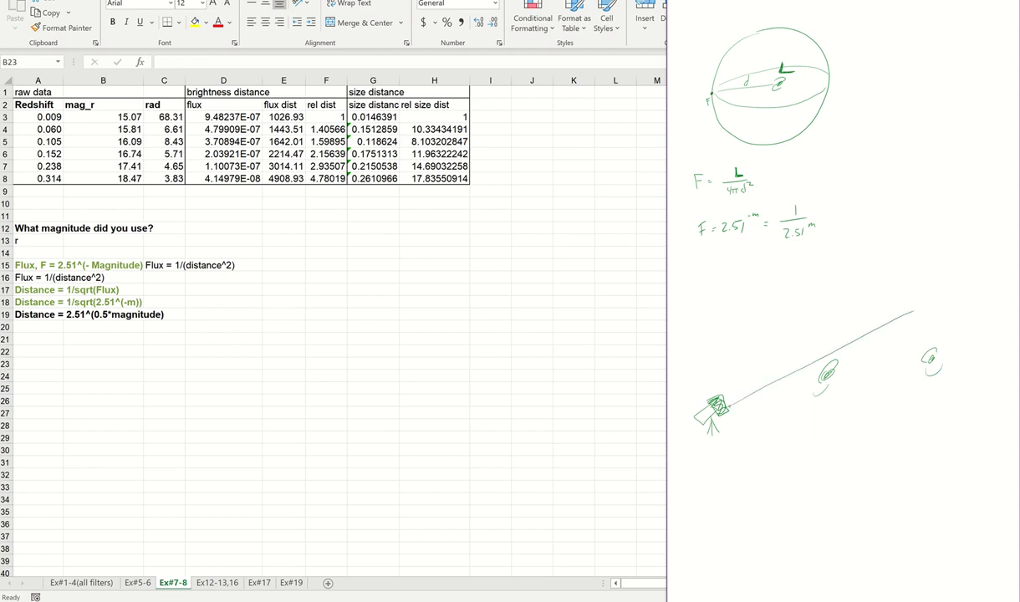
pyautogui.moveTo(730, 407); pyautogui.dragTo(969, 399)
pyautogui.click(911, 384)
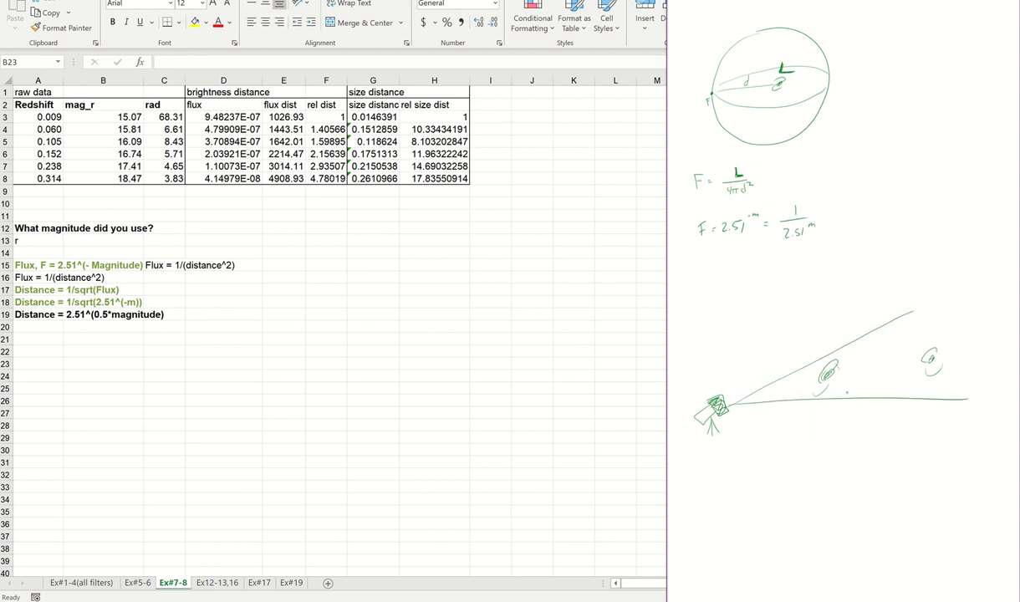
pyautogui.click(815, 371)
pyautogui.moveTo(839, 368); pyautogui.dragTo(846, 393)
# Return to the Excel workbook and enter the size-based equation "Distance = 1/rad" in A22
pyautogui.click(38, 351)
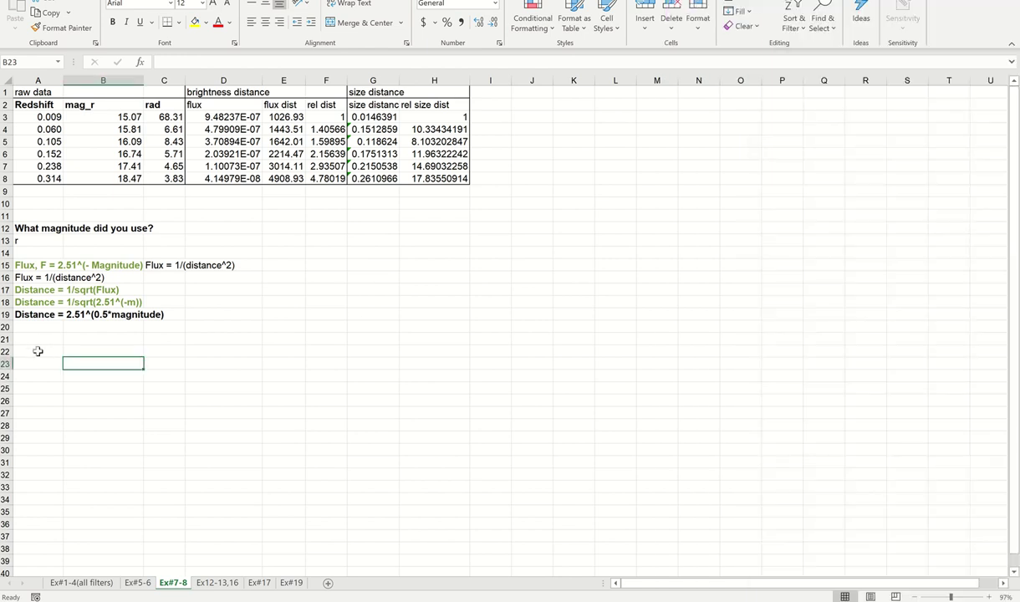
pyautogui.write('Distance =')
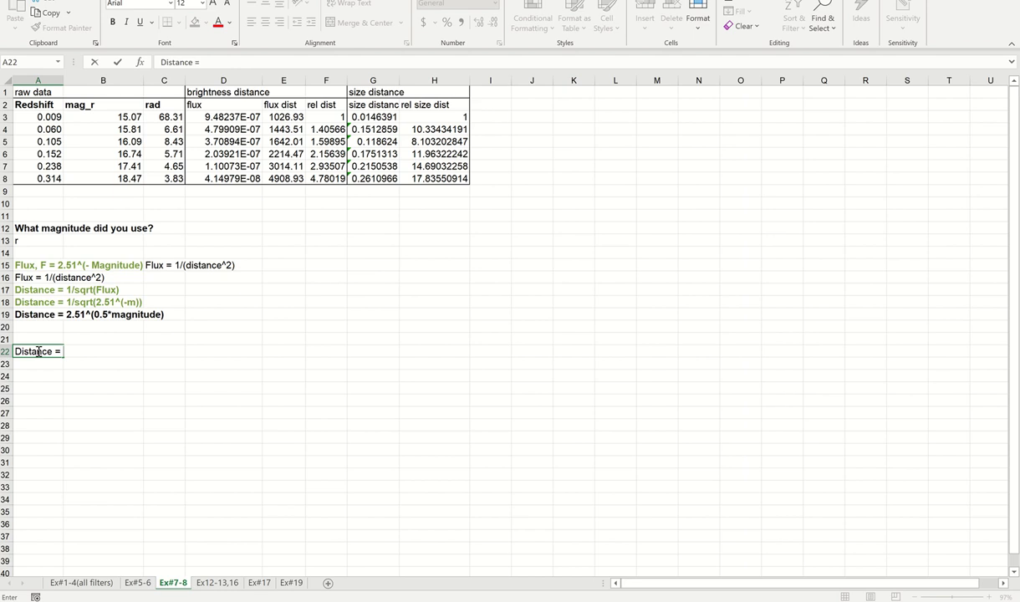
pyautogui.write(' 1/rad')
pyautogui.press('Return')
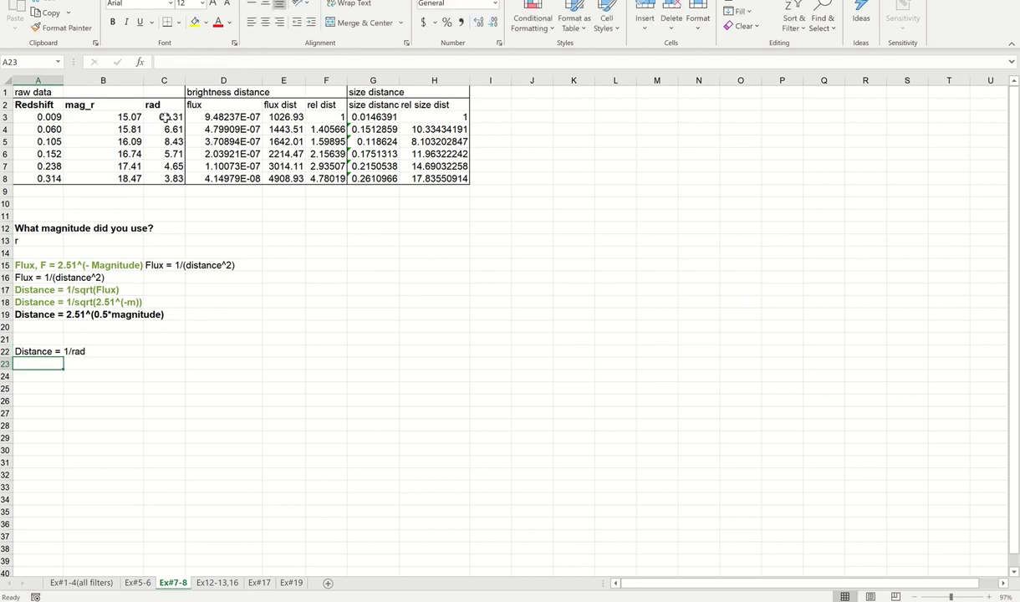
# Select the first radius in C3, then switch to the SDSS Voyages page and open the Exercise 12 cluster at ra 178.27, dec 1.025
pyautogui.click(172, 117)
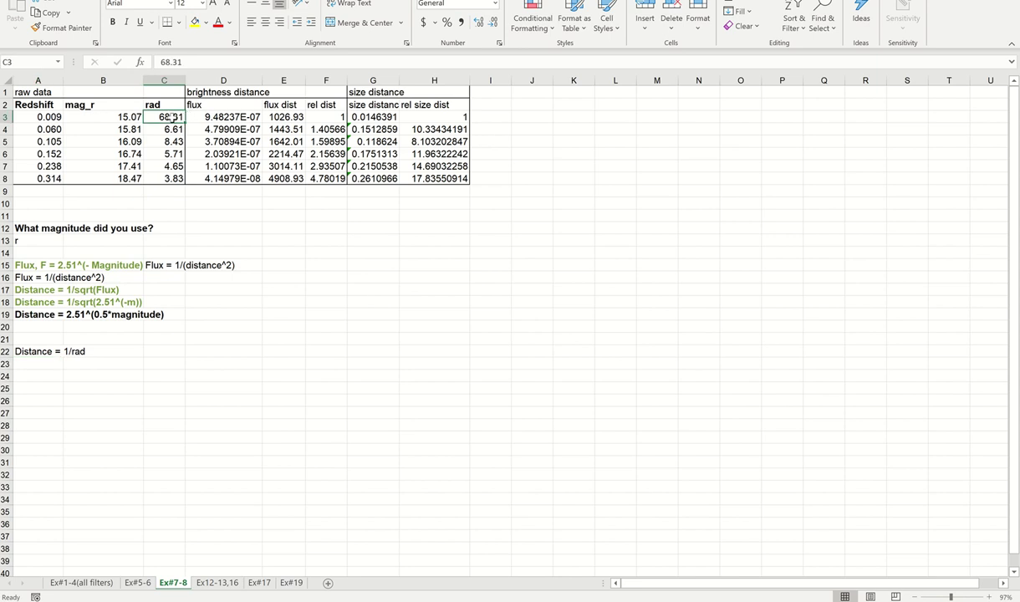
pyautogui.moveTo(158, 577)
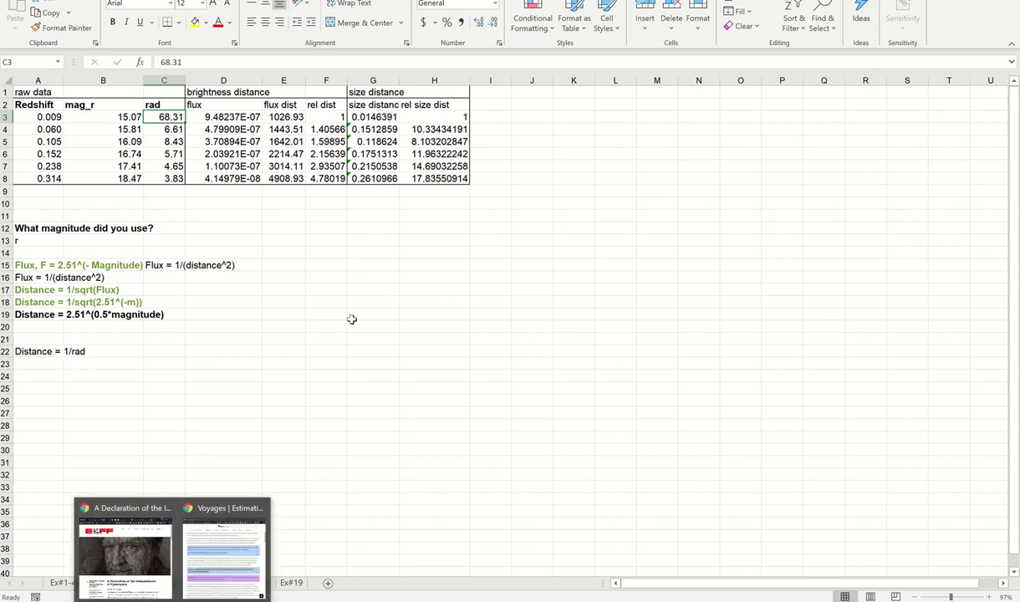
pyautogui.moveTo(339, 598)
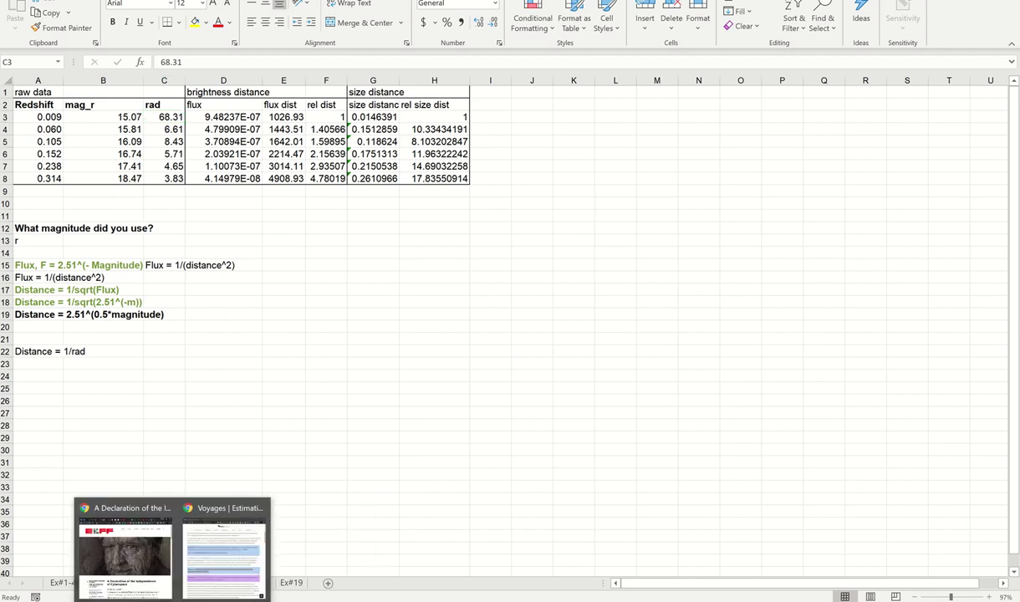
pyautogui.click(197, 588)
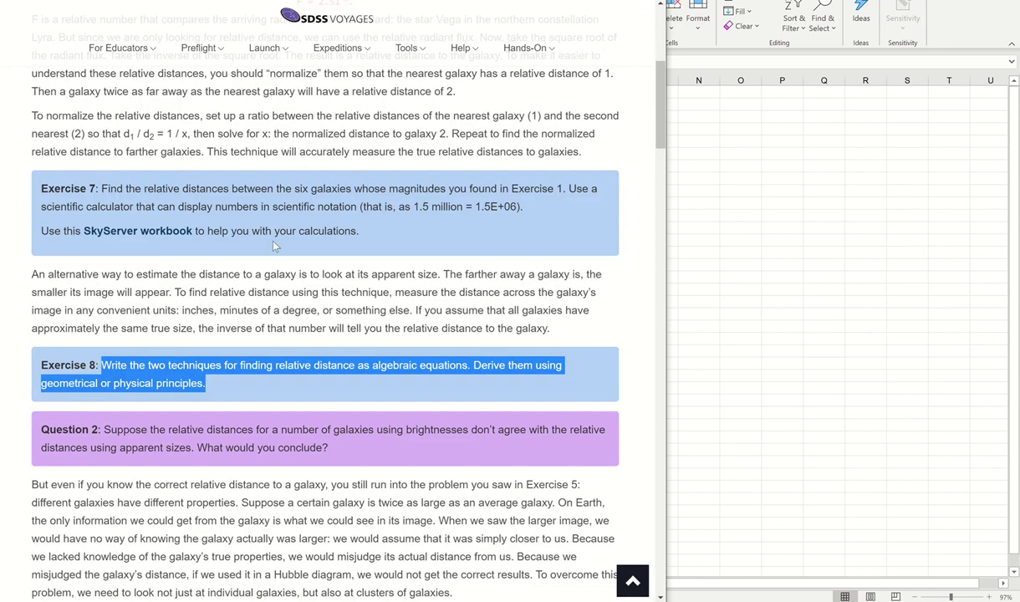
pyautogui.scroll(-8, 275, 245)
pyautogui.scroll(-20, 265, 223)
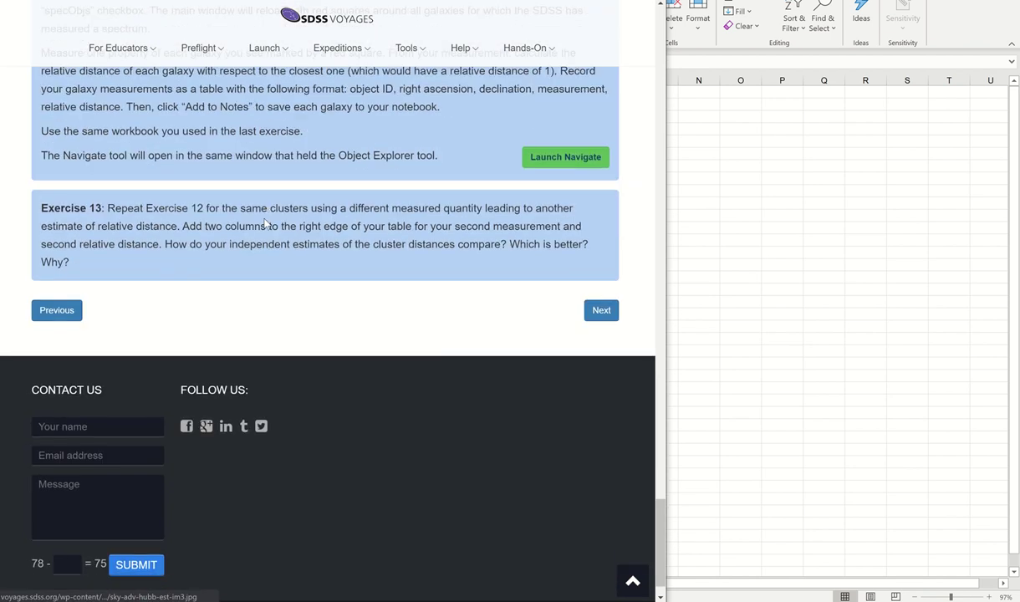
pyautogui.scroll(4, 265, 223)
pyautogui.click(154, 201)
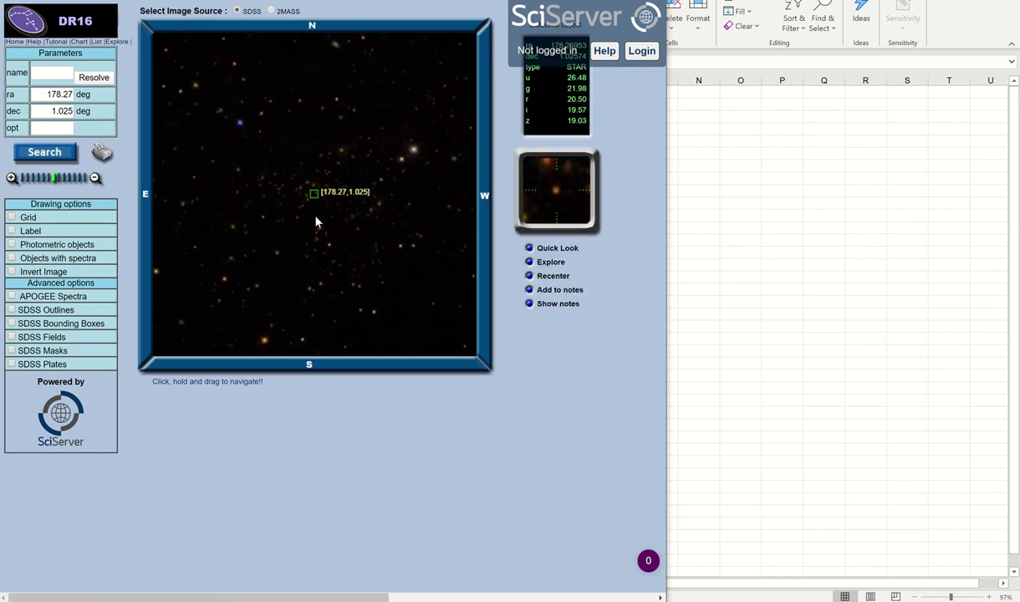
# Mark objects with spectra, examine a cluster galaxy's Explore page, highlight its PetroRad_r value, and close the page
pyautogui.click(11, 259)
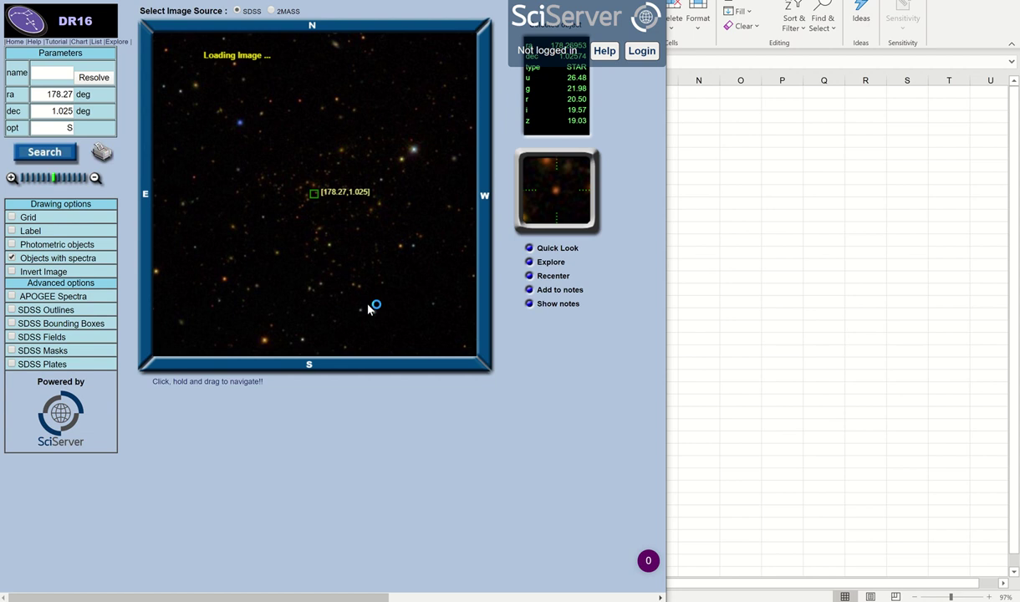
pyautogui.click(234, 233)
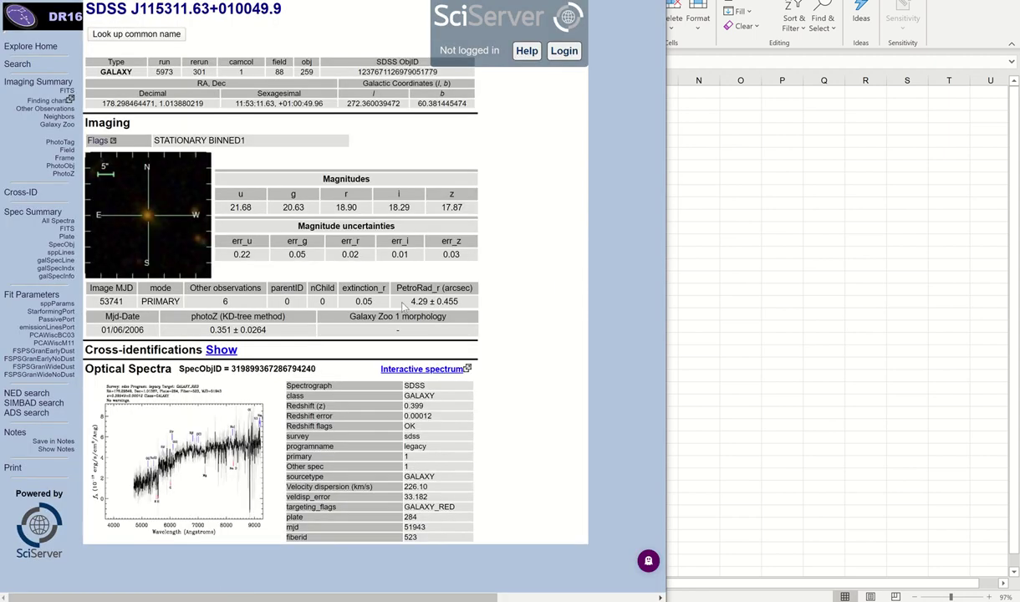
pyautogui.moveTo(408, 301); pyautogui.dragTo(465, 302)
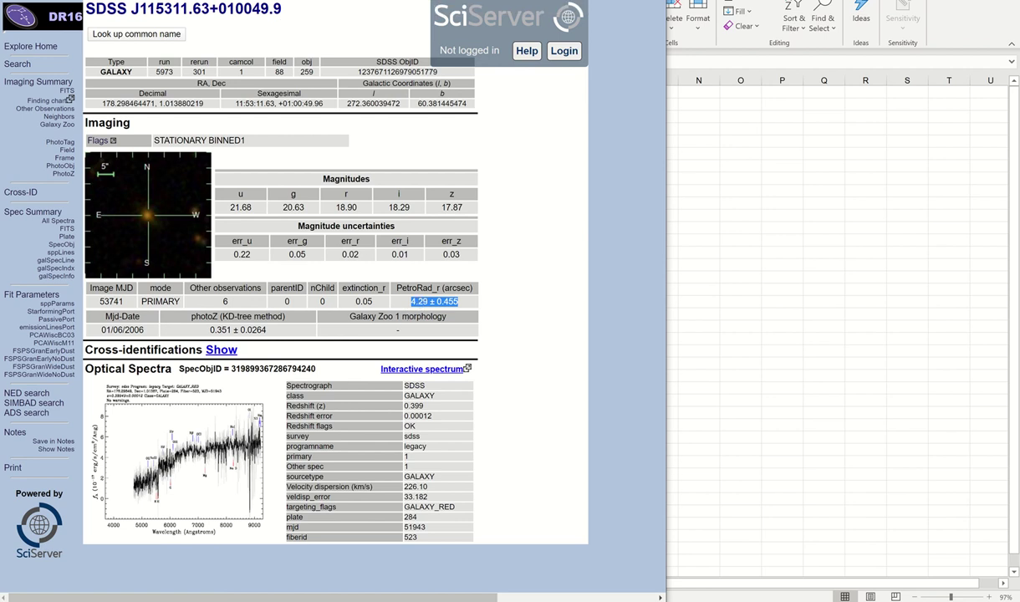
pyautogui.hotkey('ctrl', 'w')
# Go back to Exercise 8 on the Voyages page and highlight its instruction about writing the two distance techniques as equations
pyautogui.scroll(20, 369, 260)
pyautogui.scroll(10, 371, 262)
pyautogui.scroll(5, 372, 262)
pyautogui.scroll(7, 369, 259)
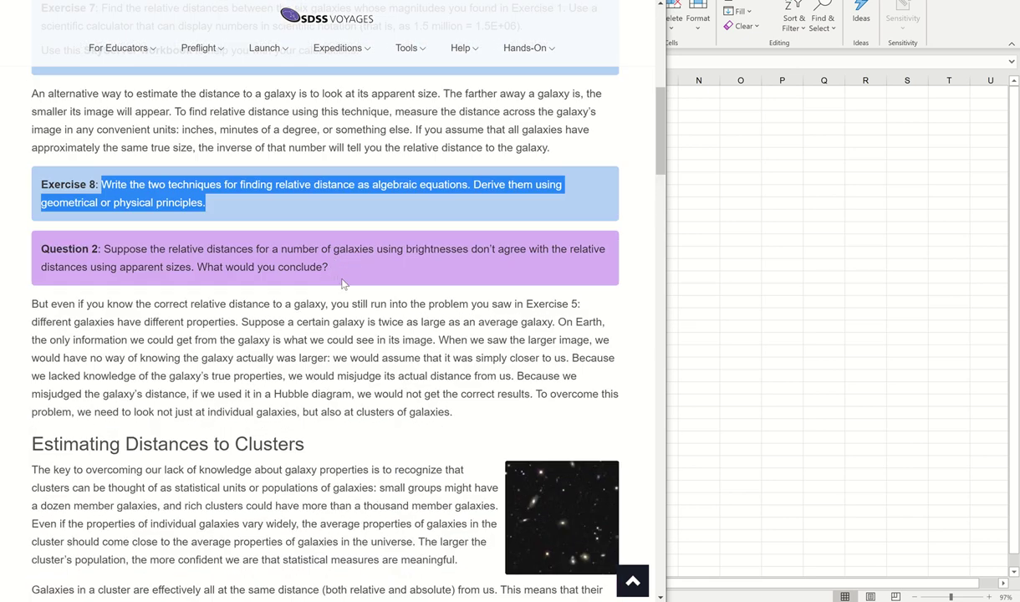
pyautogui.scroll(4, 364, 295)
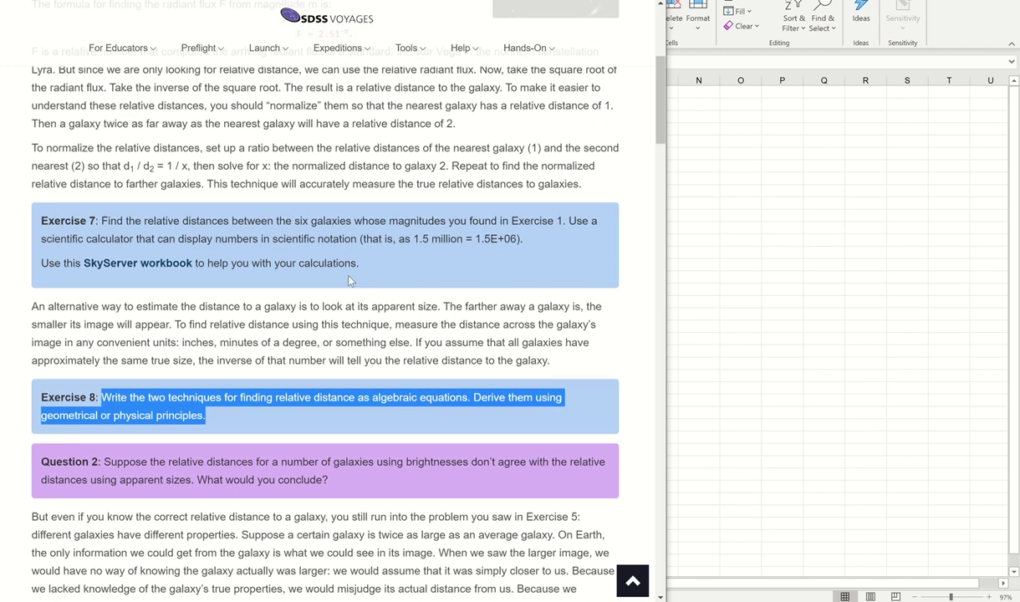
pyautogui.moveTo(266, 427); pyautogui.dragTo(101, 395)
# Return to the Excel workbook, inspect the size distance formulas in G3 and H3, and view the Ex12-13,16 sheet
pyautogui.click(805, 288)
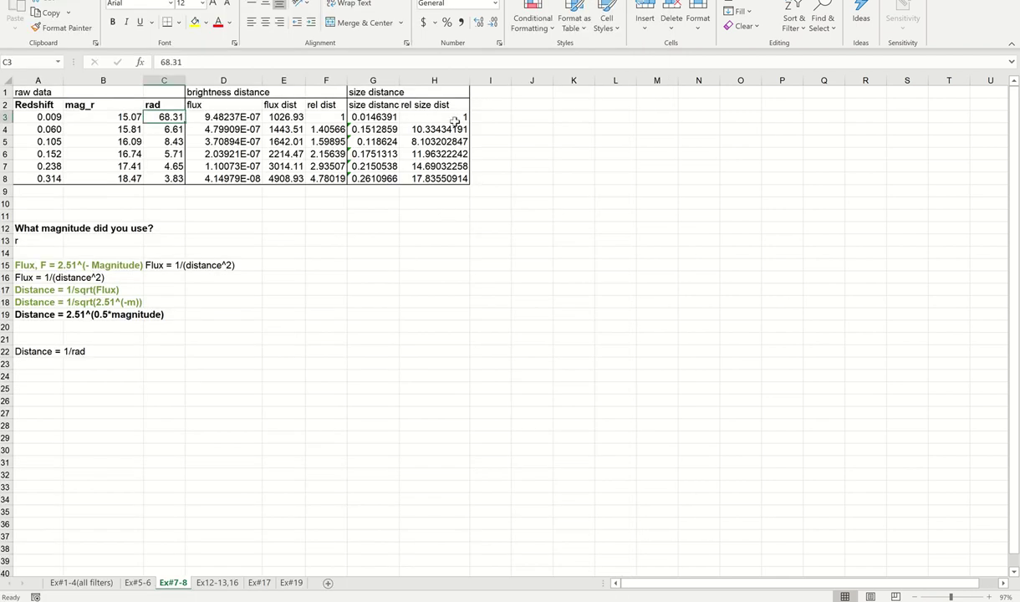
pyautogui.click(373, 117)
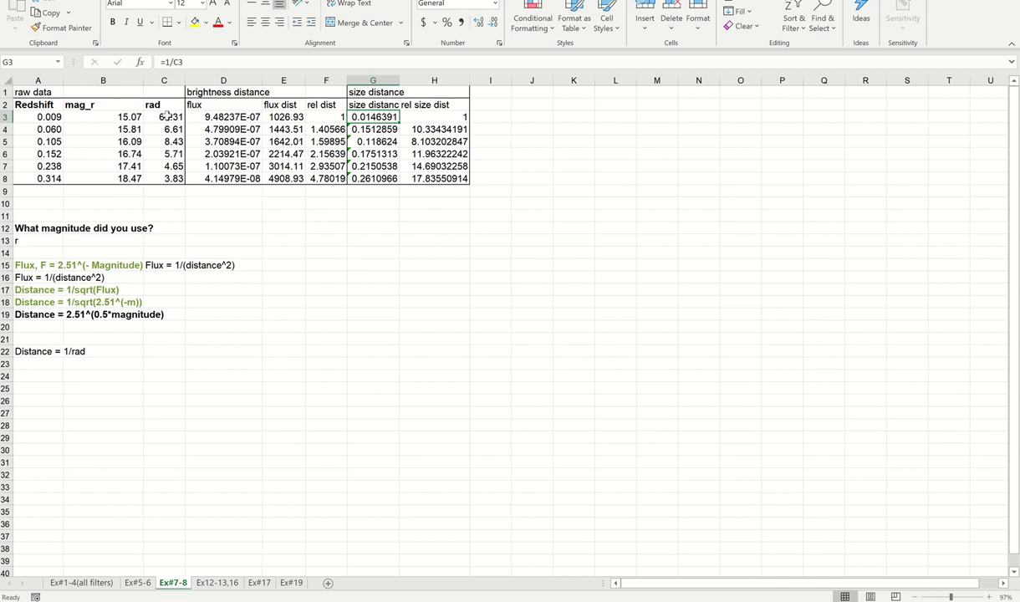
pyautogui.click(440, 117)
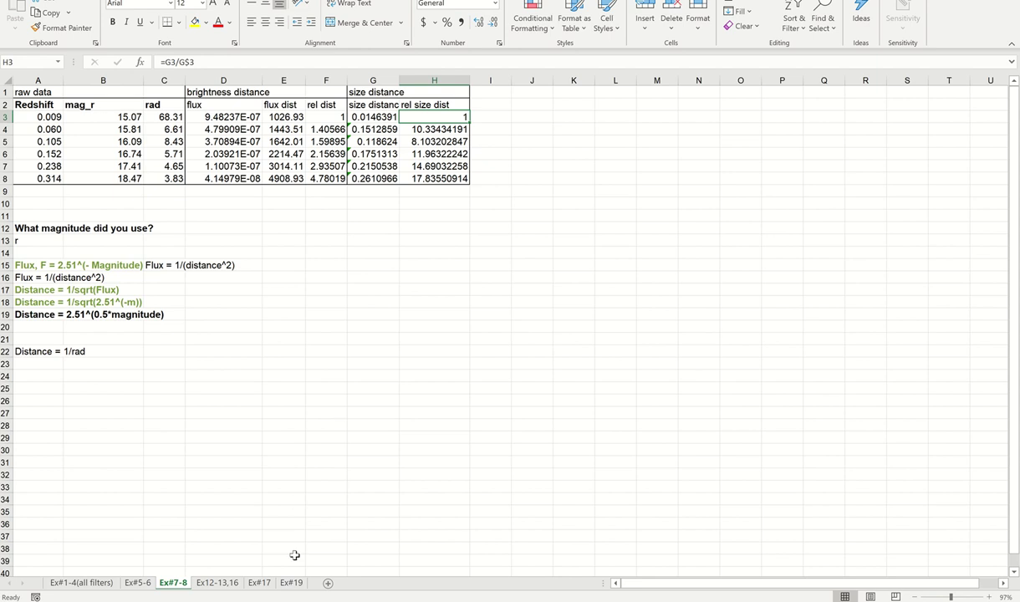
pyautogui.click(216, 583)
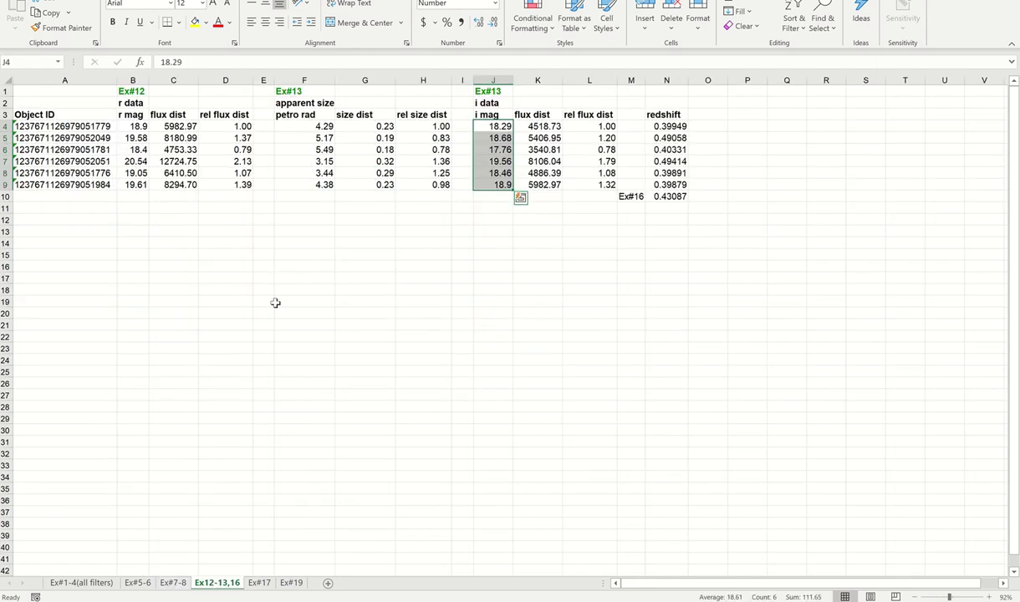
pyautogui.click(483, 197)
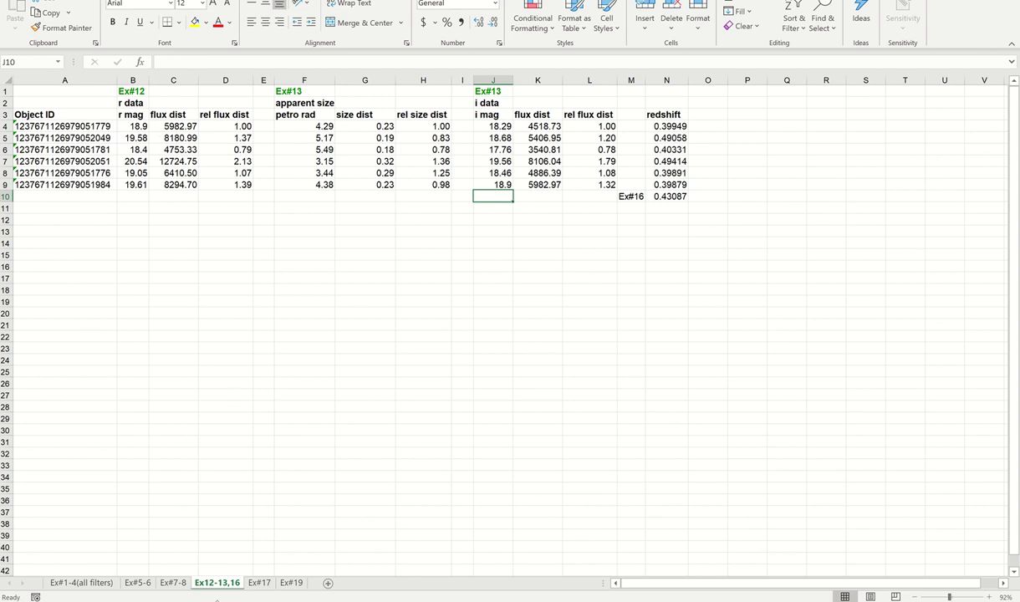
# Switch to the Voyages page and read from Question 2 through Estimating Distances to Clusters to Exercise 9
pyautogui.click(190, 554)
pyautogui.scroll(-3, 251, 418)
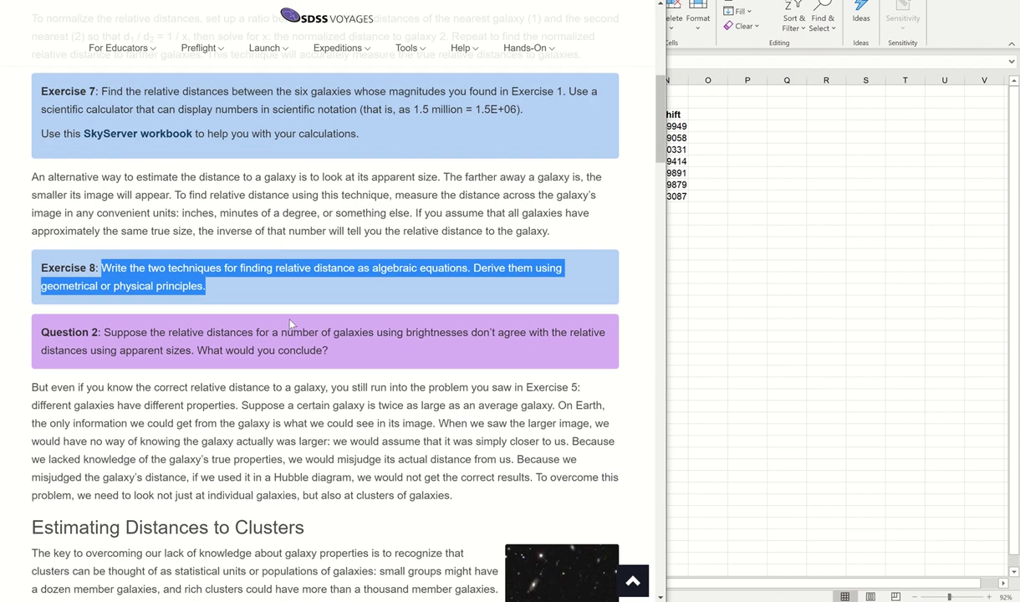
pyautogui.click(306, 358)
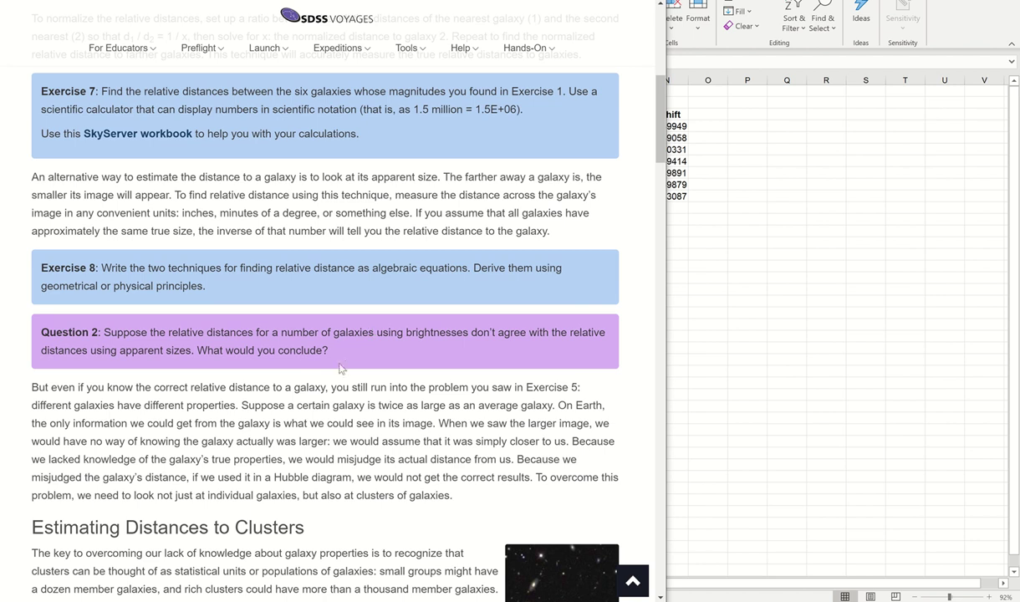
pyautogui.scroll(-1, 421, 338)
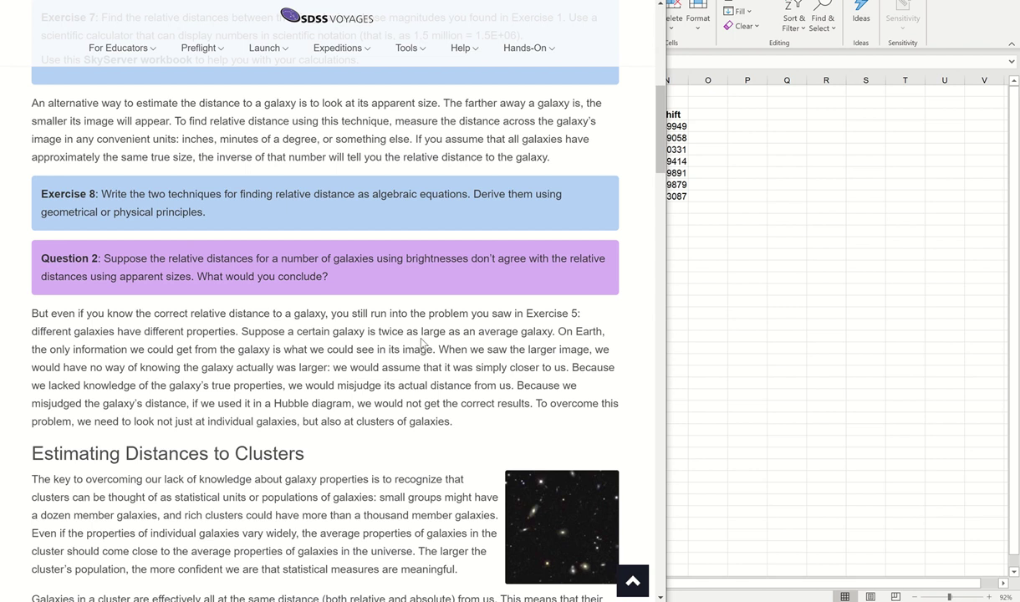
pyautogui.scroll(-1, 422, 343)
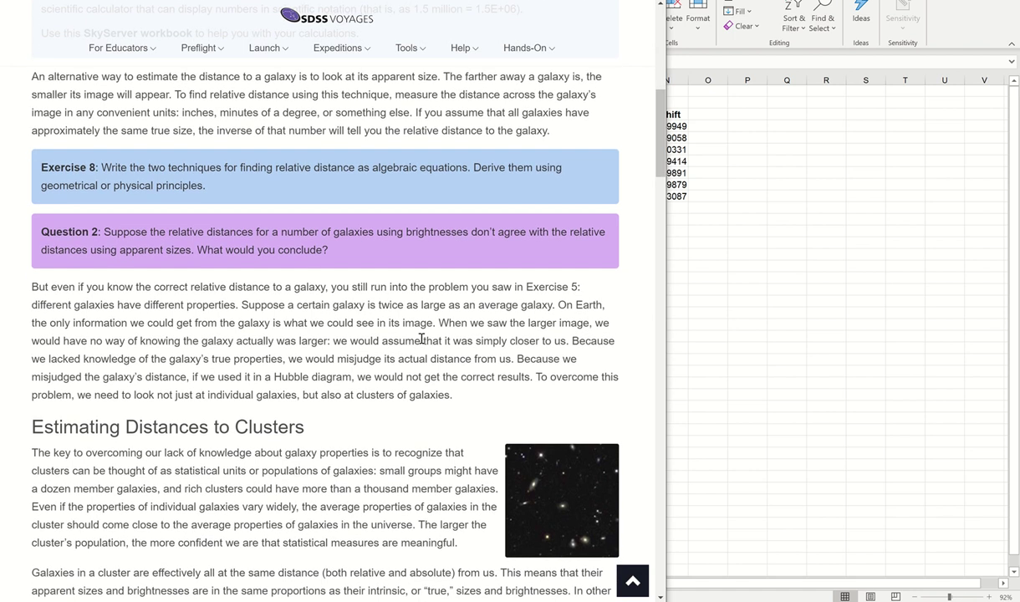
pyautogui.scroll(-3, 423, 339)
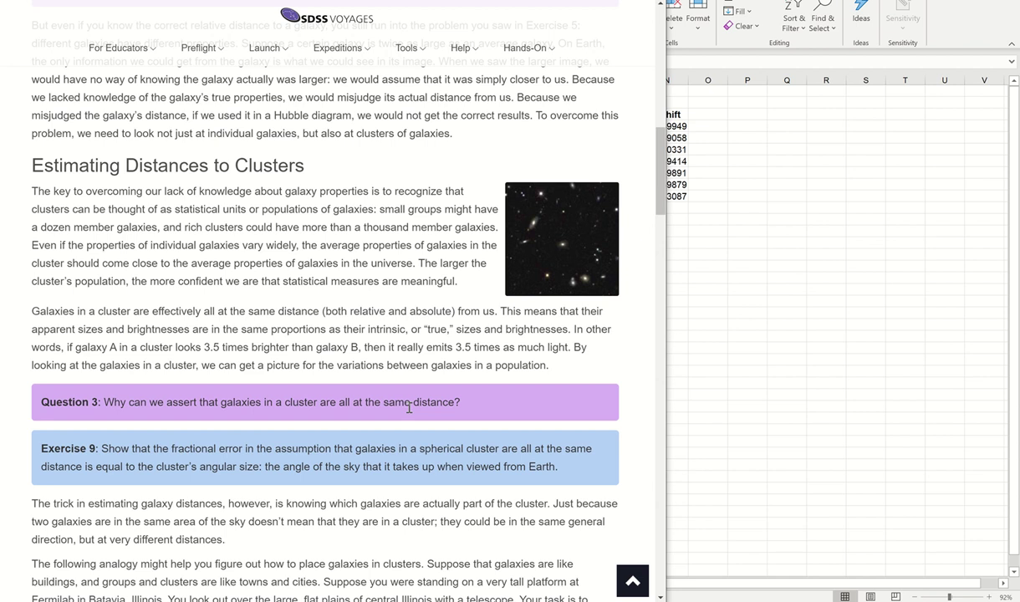
pyautogui.scroll(-2, 472, 385)
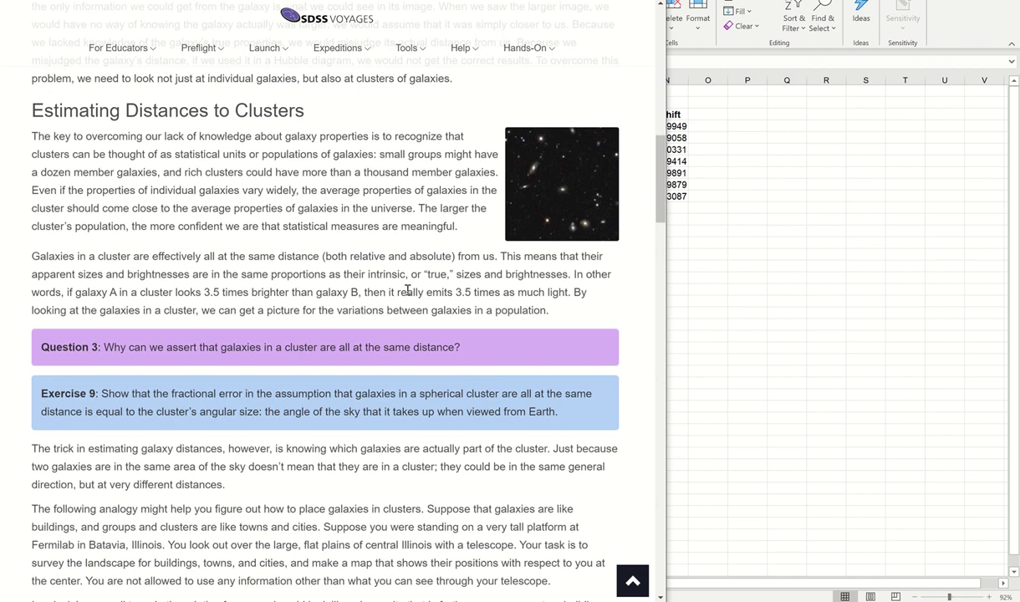
pyautogui.scroll(-1, 400, 210)
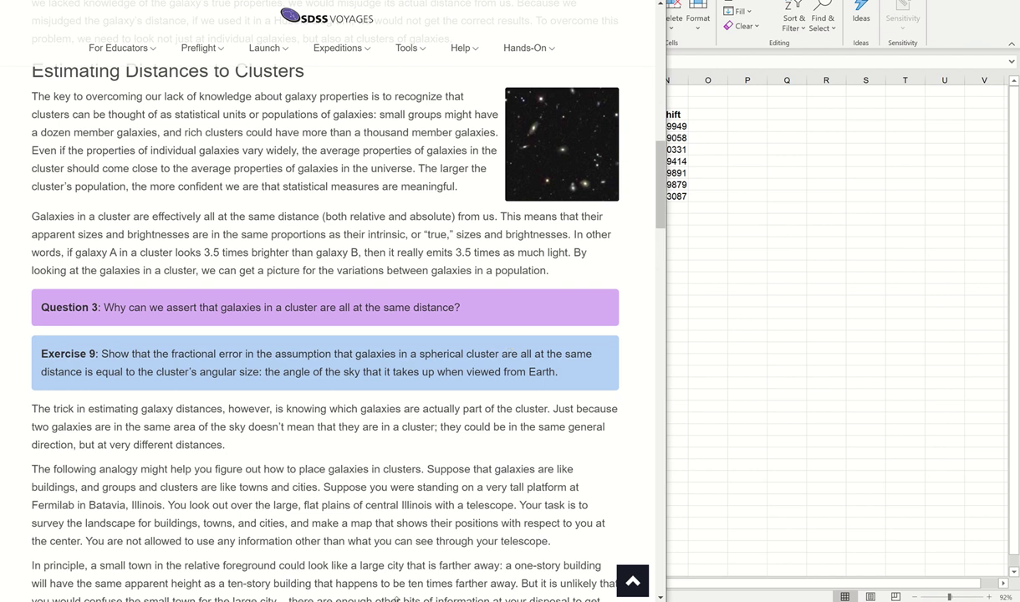
# Bring up the handwritten notes beside the web page and sketch a group of five galaxies below the existing sight-line drawing
pyautogui.click(375, 535)
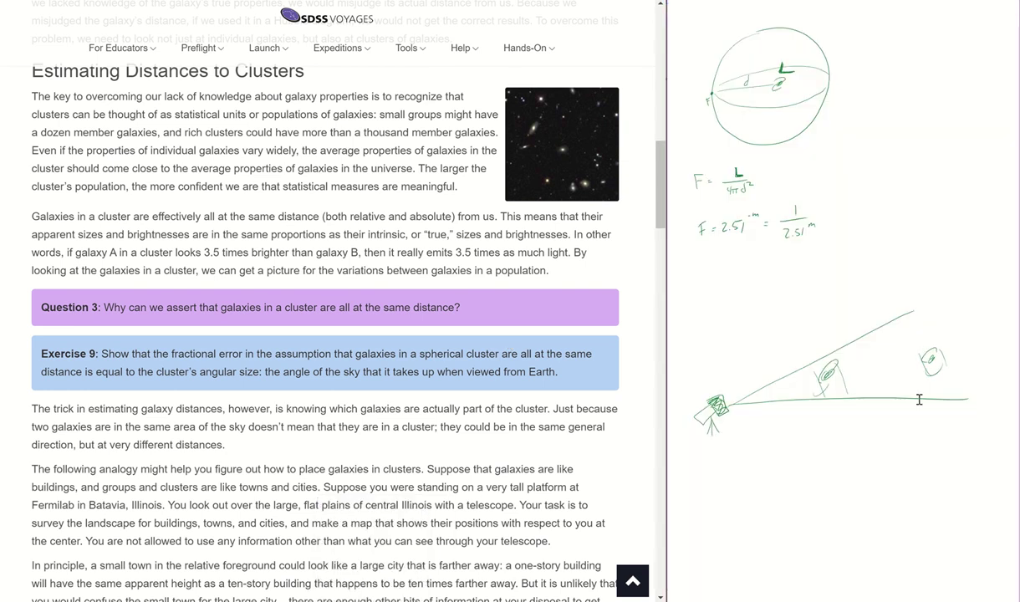
pyautogui.scroll(-5, 919, 400)
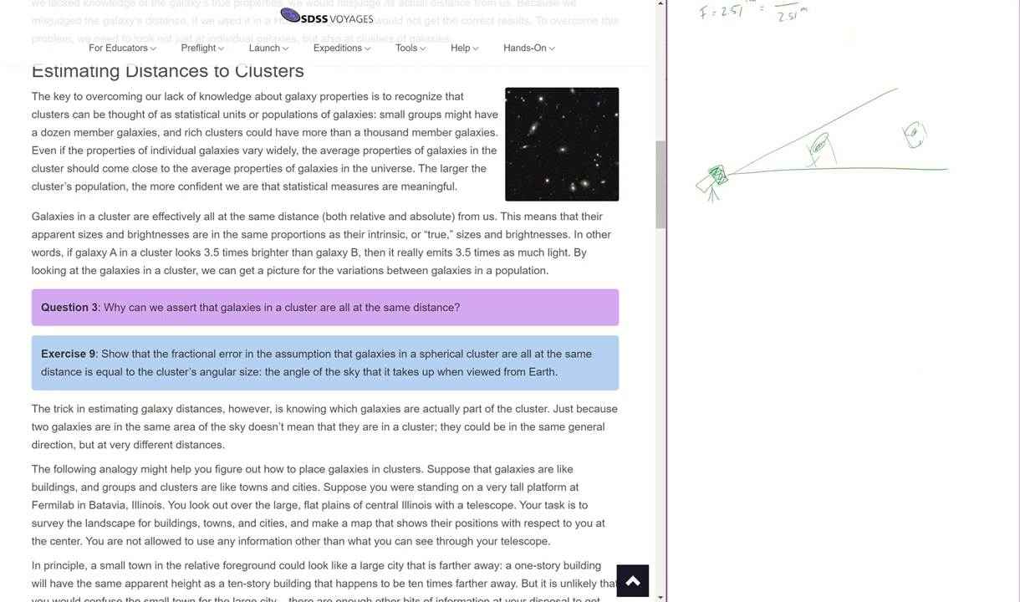
pyautogui.scroll(3, 841, 301)
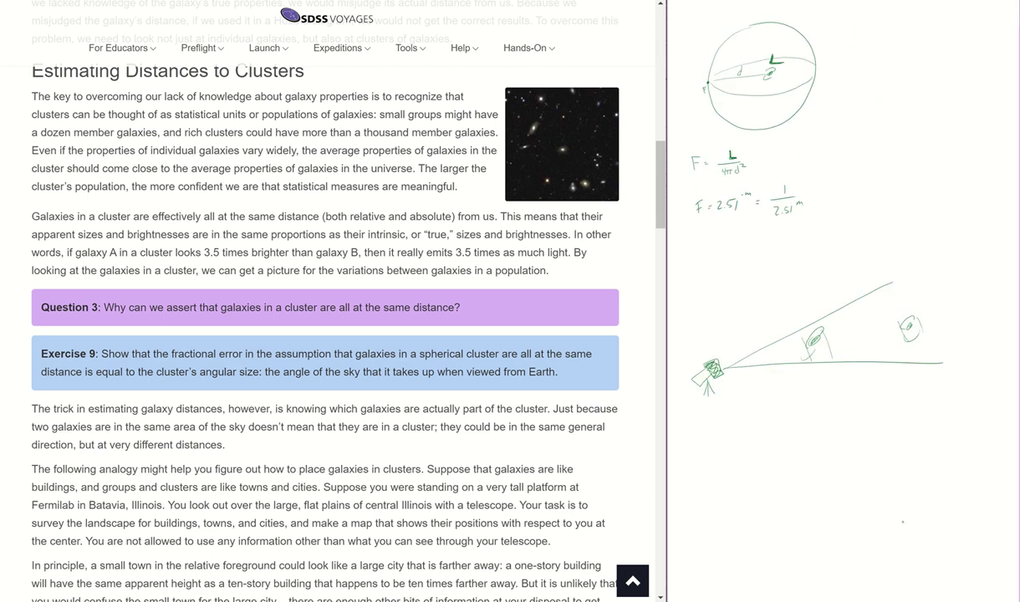
pyautogui.moveTo(910, 518)
pyautogui.mouseDown()
pyautogui.moveTo(914, 500)
pyautogui.moveTo(915, 516)
pyautogui.moveTo(891, 473)
pyautogui.moveTo(884, 502)
pyautogui.mouseUp()
pyautogui.moveTo(942, 467); pyautogui.dragTo(940, 471)
pyautogui.moveTo(884, 491)
pyautogui.mouseDown()
pyautogui.moveTo(900, 477)
pyautogui.moveTo(951, 468)
pyautogui.mouseUp()
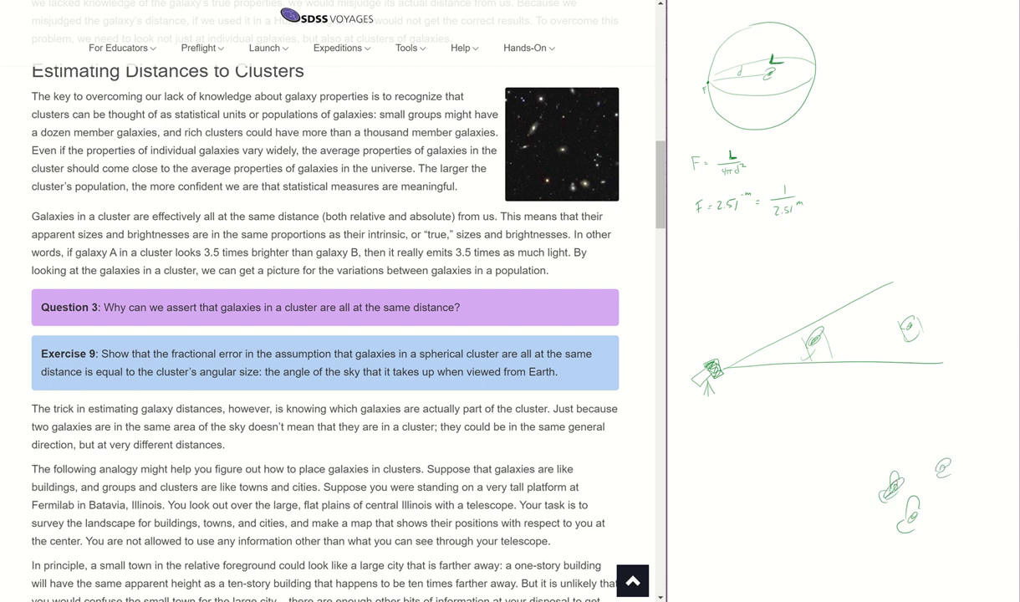
pyautogui.scroll(-5, 837, 301)
pyautogui.scroll(5, 836, 301)
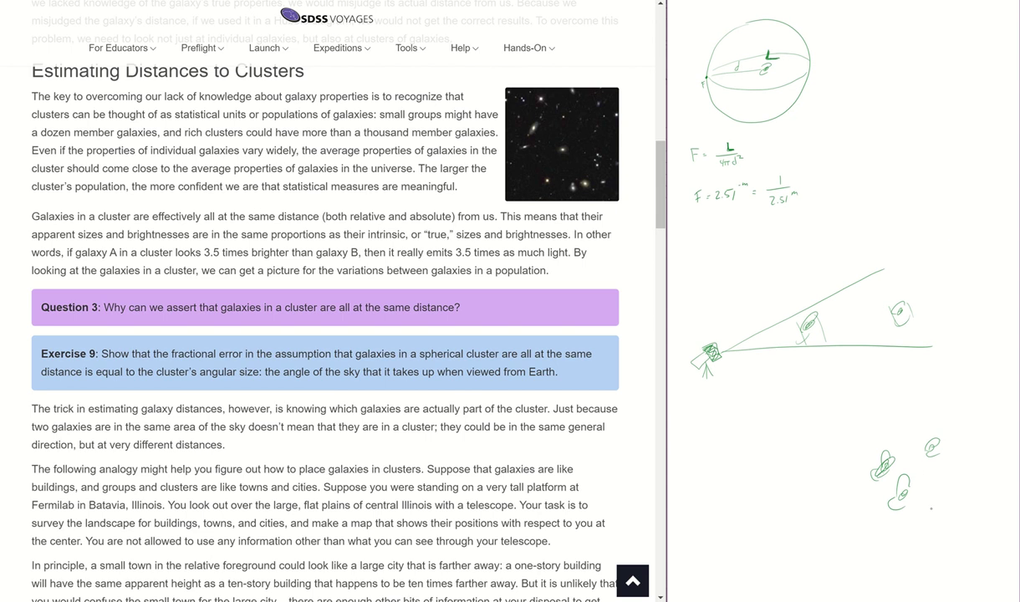
pyautogui.moveTo(942, 504)
pyautogui.mouseDown()
pyautogui.moveTo(929, 521)
pyautogui.moveTo(945, 507)
pyautogui.mouseUp()
pyautogui.moveTo(880, 522)
pyautogui.mouseDown()
pyautogui.moveTo(870, 540)
pyautogui.moveTo(885, 526)
pyautogui.mouseUp()
# Draw a dashed circular outline around the five galaxies to mark them as one cluster
pyautogui.moveTo(861, 479)
pyautogui.mouseDown()
pyautogui.moveTo(875, 438)
pyautogui.moveTo(939, 435)
pyautogui.mouseUp()
pyautogui.moveTo(954, 447); pyautogui.dragTo(962, 460)
pyautogui.moveTo(958, 508); pyautogui.dragTo(956, 520)
pyautogui.moveTo(941, 550); pyautogui.dragTo(907, 554)
pyautogui.moveTo(887, 555); pyautogui.dragTo(860, 542)
pyautogui.moveTo(853, 529); pyautogui.dragTo(852, 512)
# Finish a telescope opposite the cluster and draw a straight sight line from it to the central galaxy
pyautogui.moveTo(710, 531)
pyautogui.mouseDown()
pyautogui.moveTo(712, 511)
pyautogui.moveTo(730, 529)
pyautogui.moveTo(699, 539)
pyautogui.moveTo(686, 528)
pyautogui.moveTo(708, 542)
pyautogui.moveTo(702, 562)
pyautogui.mouseUp()
pyautogui.moveTo(708, 544); pyautogui.dragTo(713, 562)
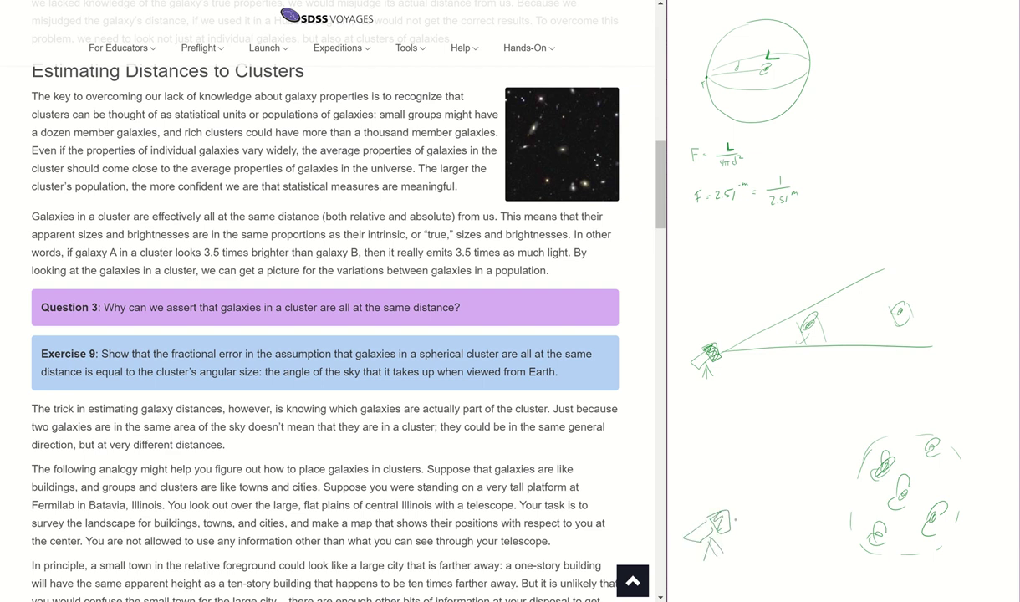
pyautogui.moveTo(726, 515); pyautogui.dragTo(889, 442)
pyautogui.hotkey('ctrl', 'z')
pyautogui.moveTo(731, 513); pyautogui.dragTo(895, 485)
# Draw a distance bracket above the sight line from the telescope to the cluster and label it D
pyautogui.moveTo(781, 421); pyautogui.dragTo(782, 444)
pyautogui.moveTo(713, 487)
pyautogui.mouseDown()
pyautogui.moveTo(712, 451)
pyautogui.moveTo(724, 450)
pyautogui.mouseUp()
pyautogui.moveTo(811, 428); pyautogui.dragTo(914, 416)
pyautogui.moveTo(711, 450); pyautogui.dragTo(770, 436)
# Draw a bracket beside the cluster spanning its extent and label it Δd
pyautogui.moveTo(954, 435)
pyautogui.mouseDown()
pyautogui.moveTo(979, 429)
pyautogui.moveTo(998, 525)
pyautogui.mouseUp()
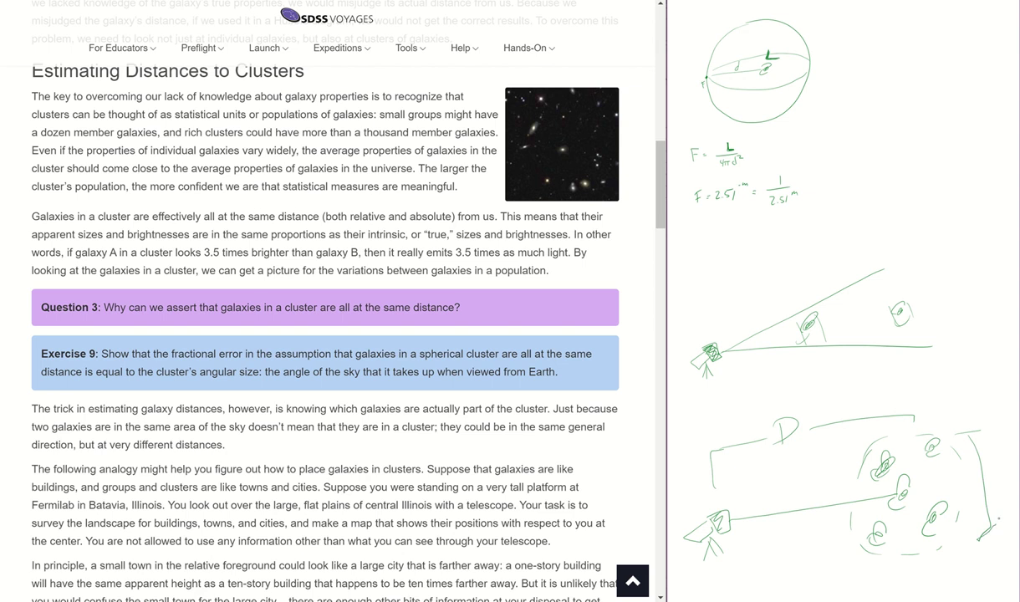
pyautogui.moveTo(993, 478); pyautogui.dragTo(997, 469)
pyautogui.moveTo(1006, 467); pyautogui.dragTo(1006, 458)
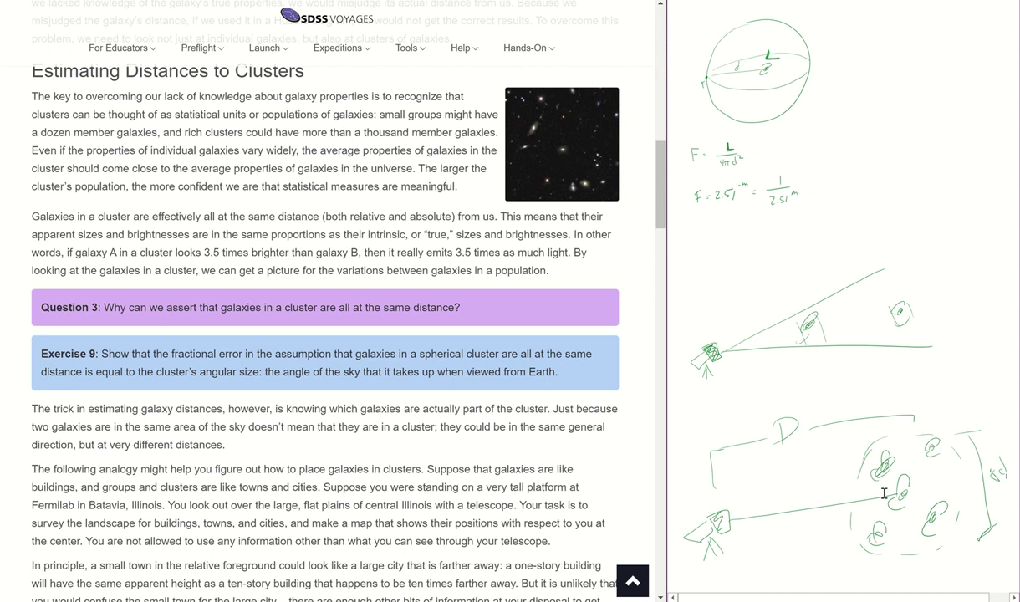
# Write the fraction Δd/D below the sight line and add ± Δd/D beside the D label
pyautogui.moveTo(762, 546)
pyautogui.mouseDown()
pyautogui.moveTo(756, 558)
pyautogui.moveTo(791, 559)
pyautogui.moveTo(778, 577)
pyautogui.mouseUp()
pyautogui.moveTo(810, 409); pyautogui.dragTo(810, 419)
pyautogui.moveTo(806, 414); pyautogui.dragTo(815, 414)
pyautogui.moveTo(806, 423)
pyautogui.mouseDown()
pyautogui.moveTo(854, 405)
pyautogui.moveTo(850, 425)
pyautogui.mouseUp()
pyautogui.click(830, 401)
pyautogui.click(847, 411)
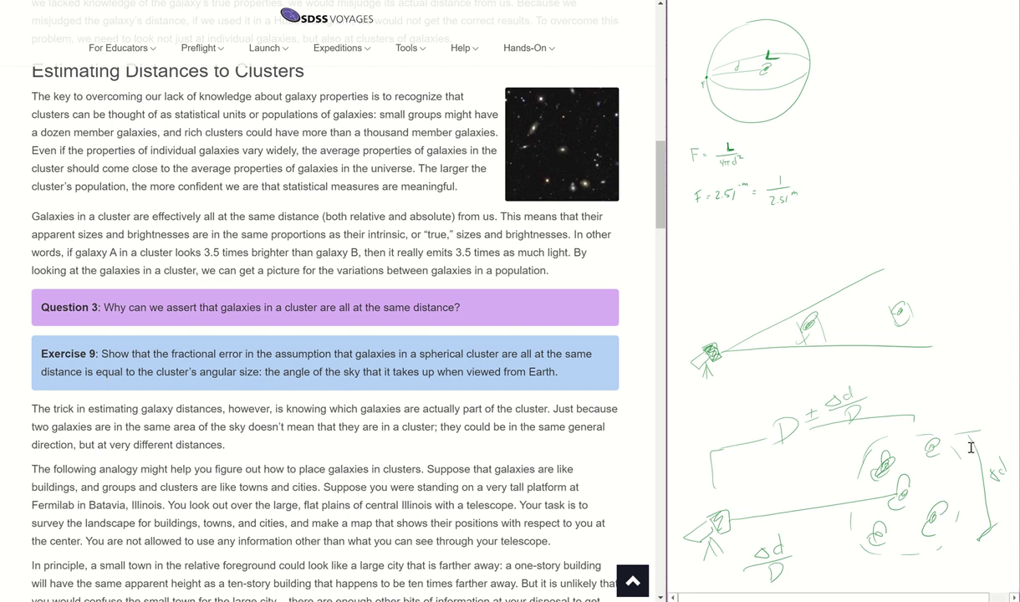
# Go to the Exercise 10 cluster table on the Voyages page and open the image of Abell 2255
pyautogui.scroll(-3, 363, 347)
pyautogui.scroll(-2, 363, 347)
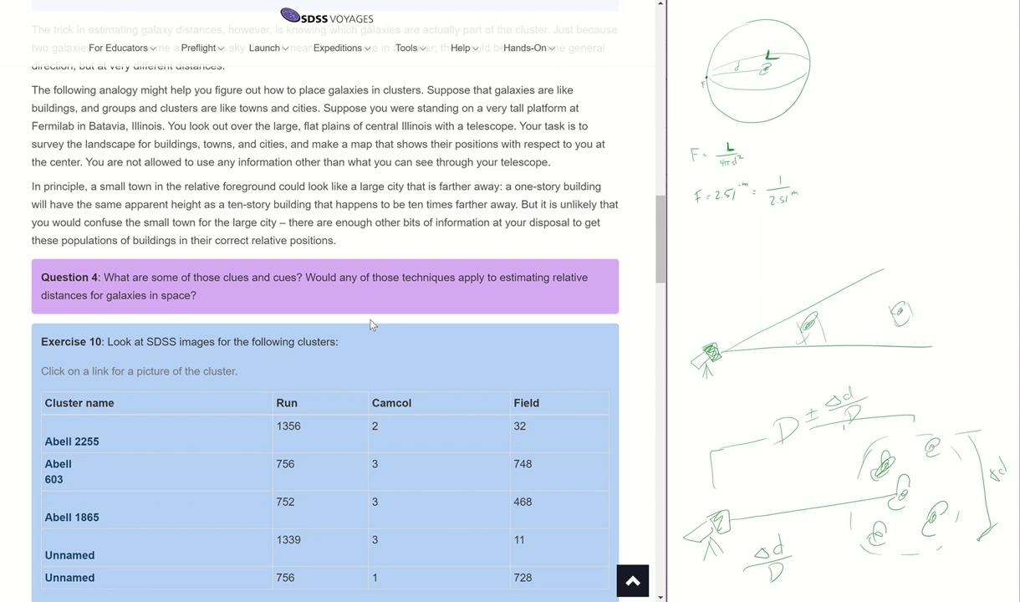
pyautogui.scroll(-2, 371, 324)
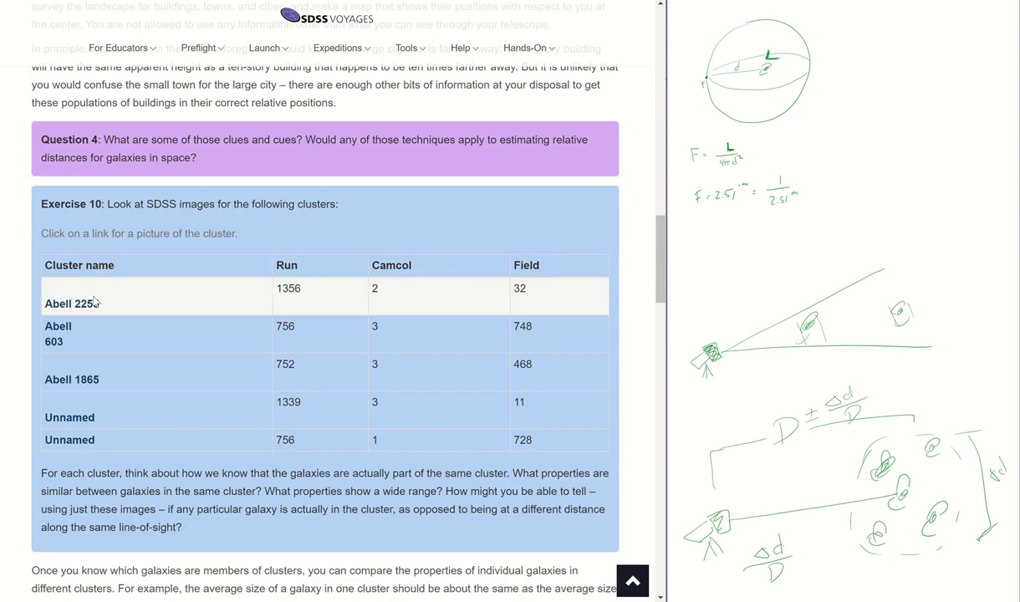
pyautogui.click(94, 304)
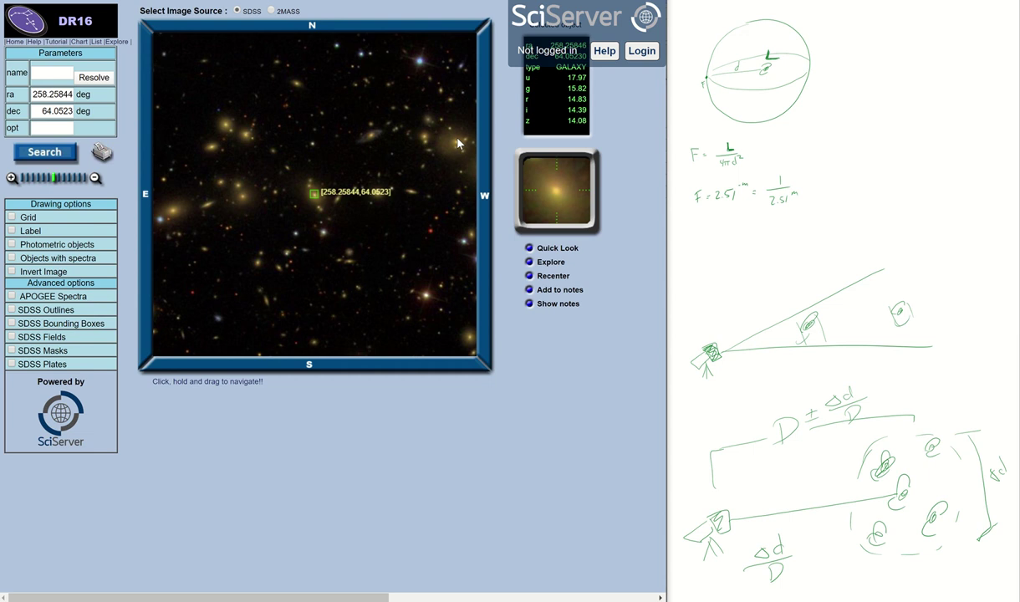
# Open the image of Abell 1865 from the Exercise 10 table and inspect several star and galaxy objects around its centre
pyautogui.hotkey('ctrl', 'w')
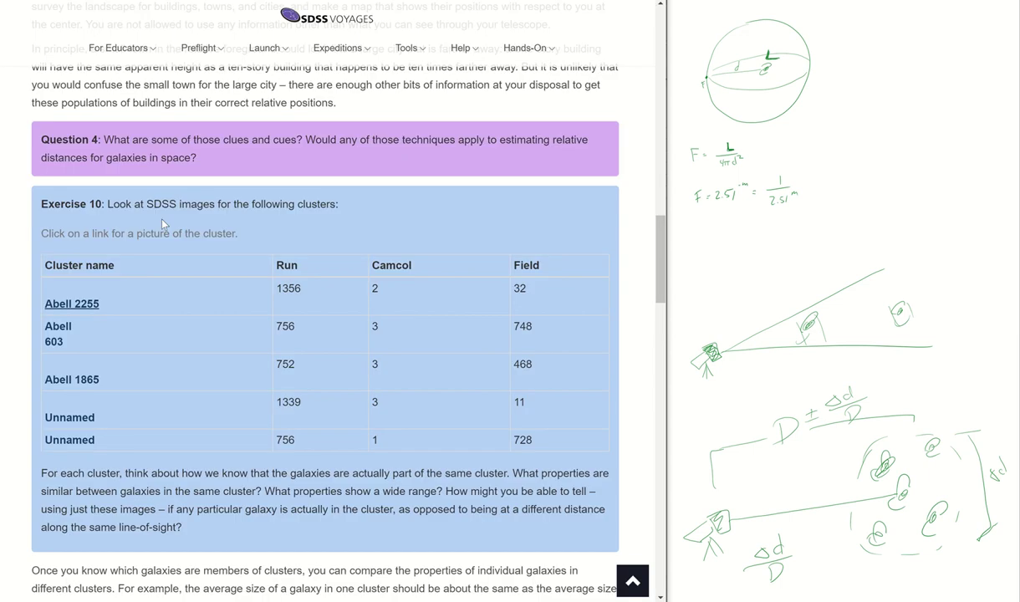
pyautogui.click(79, 379)
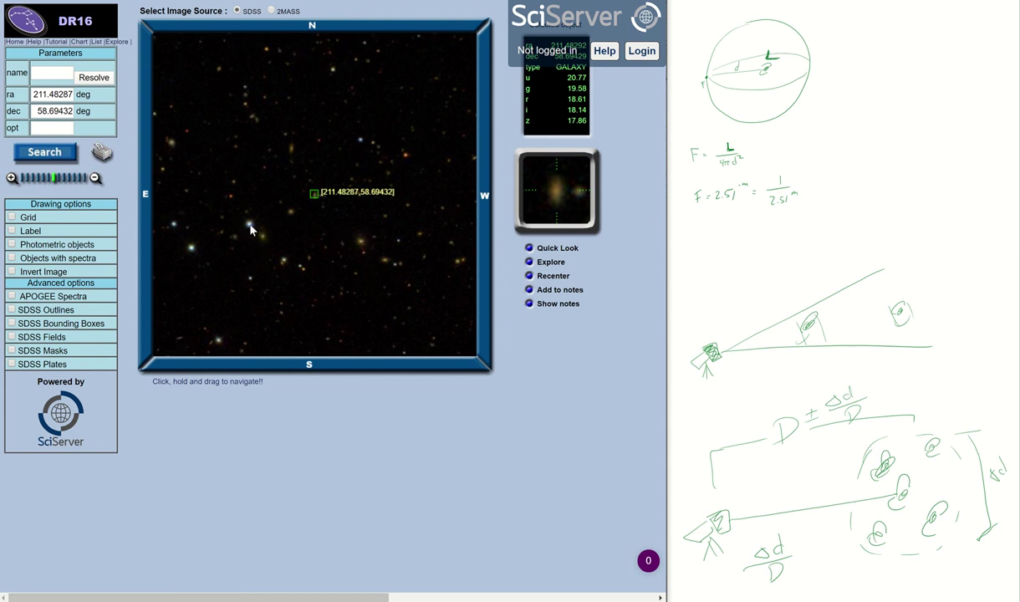
pyautogui.click(251, 226)
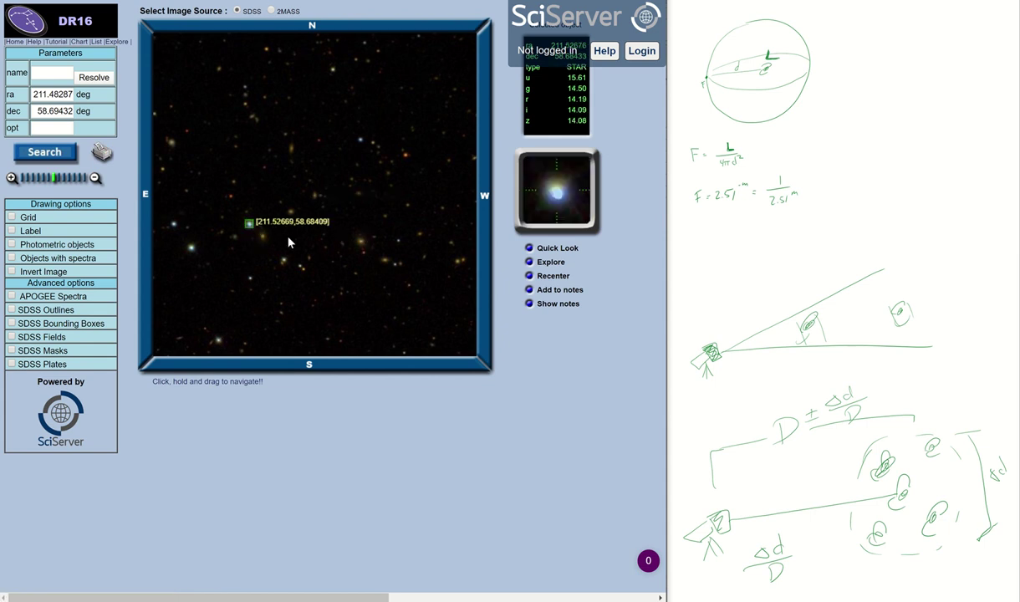
pyautogui.click(262, 235)
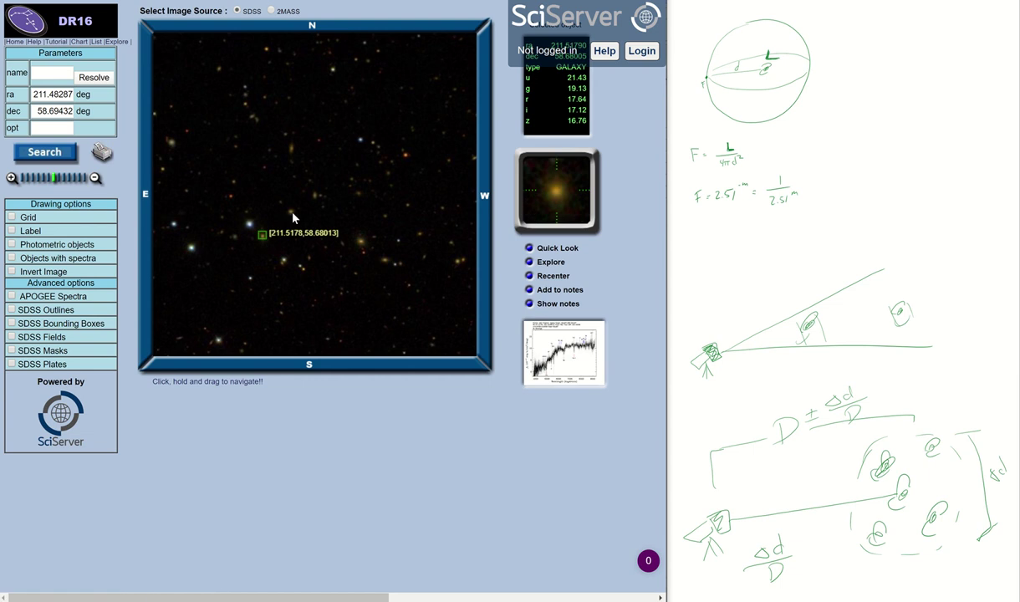
pyautogui.click(293, 215)
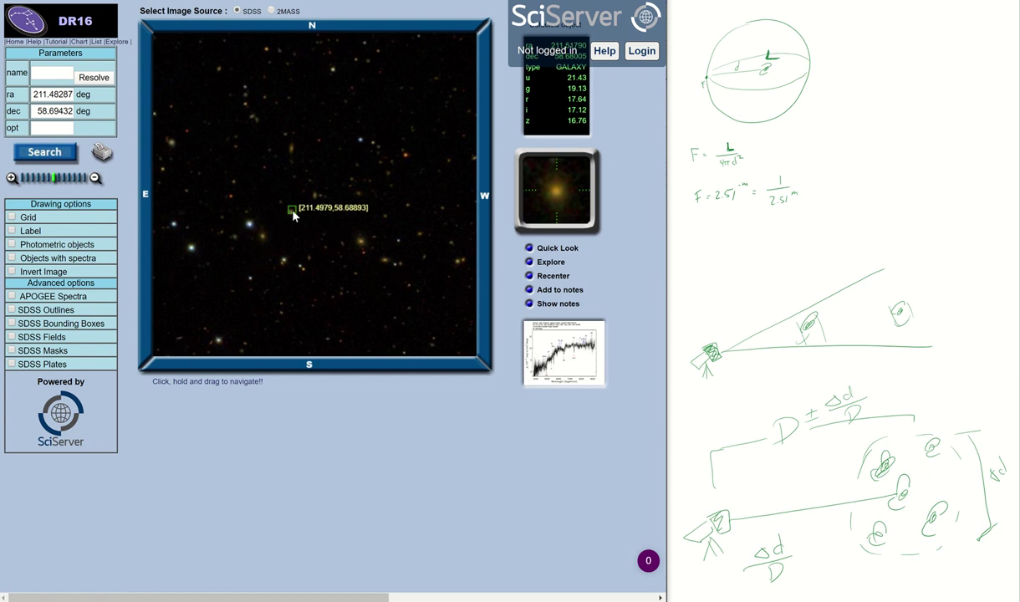
pyautogui.click(361, 244)
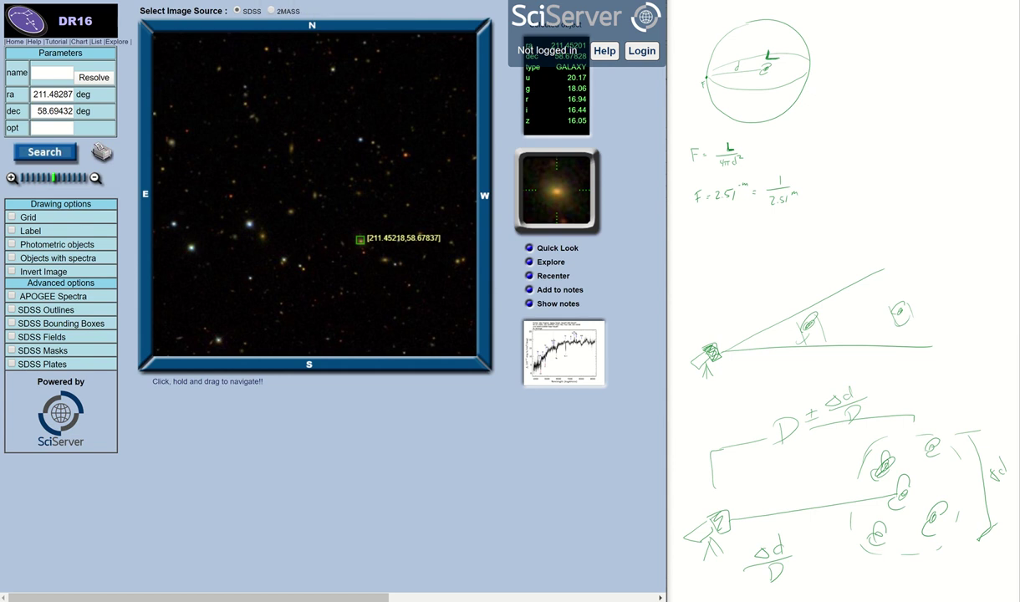
# Return to the Voyages page and highlight the seven listed indicators of relative distance below Question 5
pyautogui.hotkey('ctrl', 'Tab')
pyautogui.scroll(-3, 393, 314)
pyautogui.scroll(-1, 402, 323)
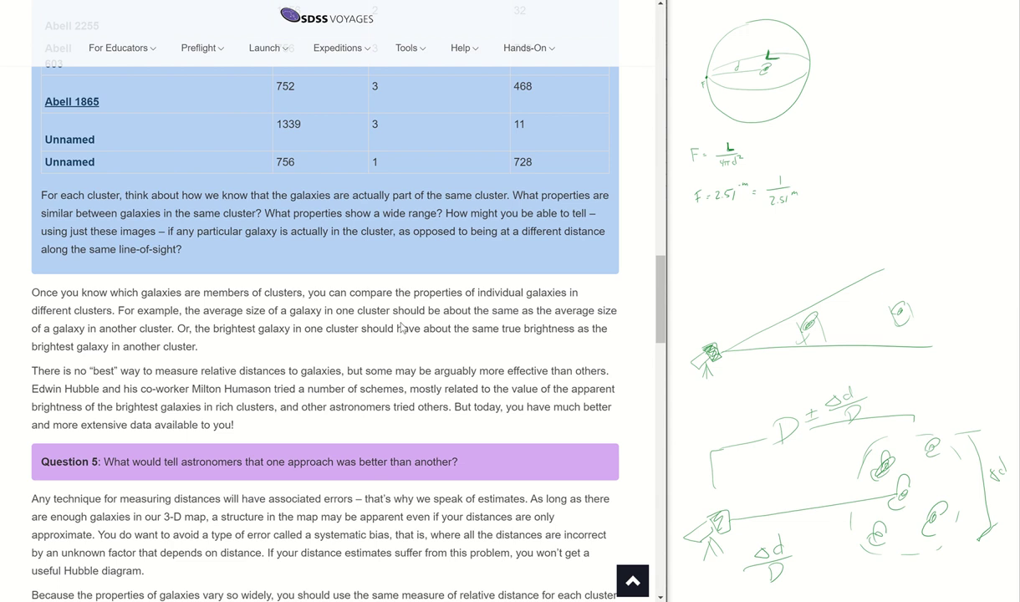
pyautogui.scroll(-3, 401, 329)
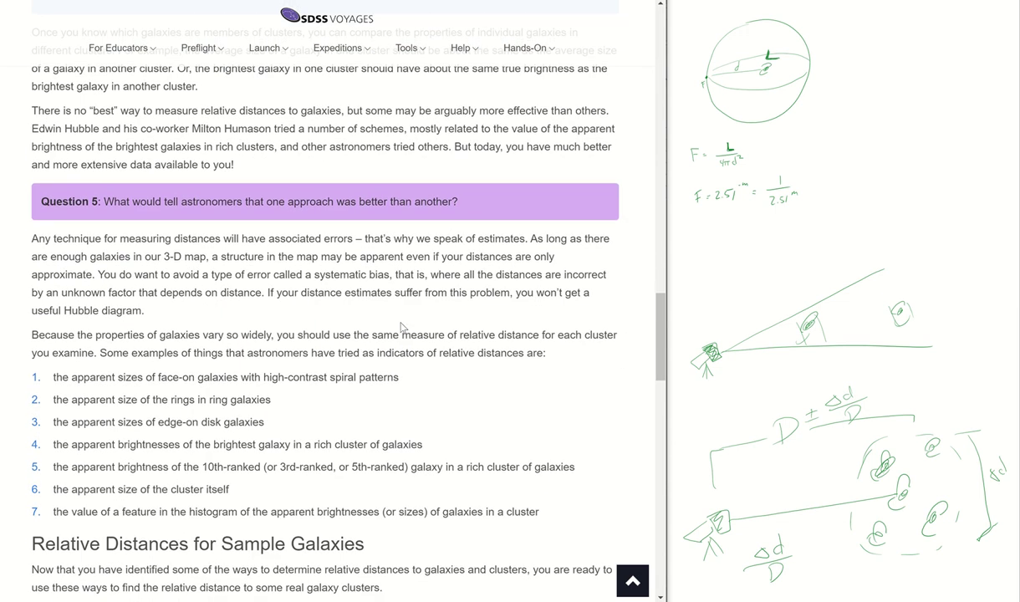
pyautogui.scroll(-2, 402, 326)
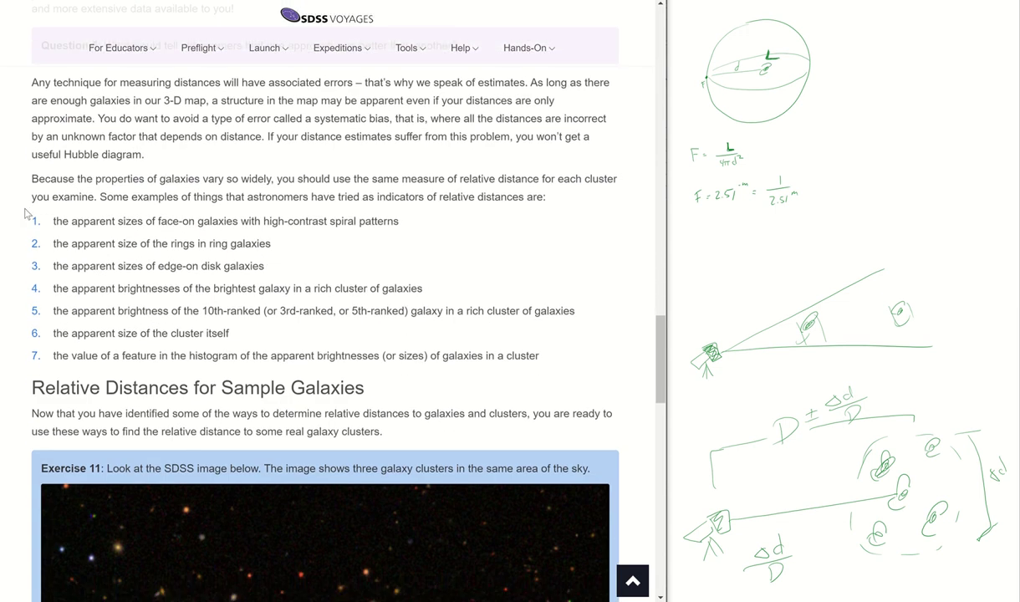
pyautogui.moveTo(26, 214); pyautogui.dragTo(546, 361)
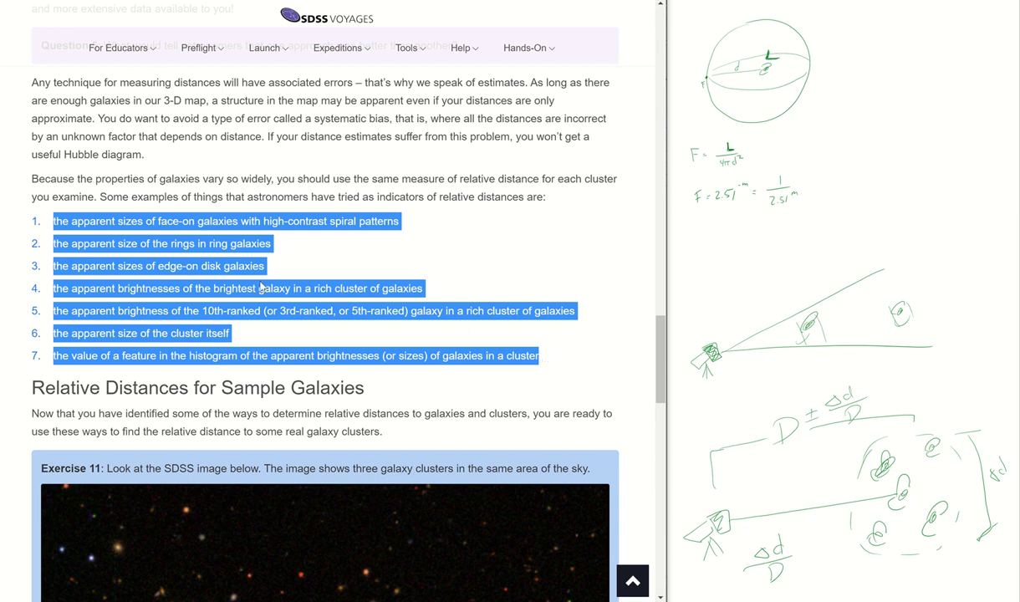
# Highlight only the fifth indicator, the apparent brightness of the 10th-ranked galaxy in a rich cluster
pyautogui.click(106, 312)
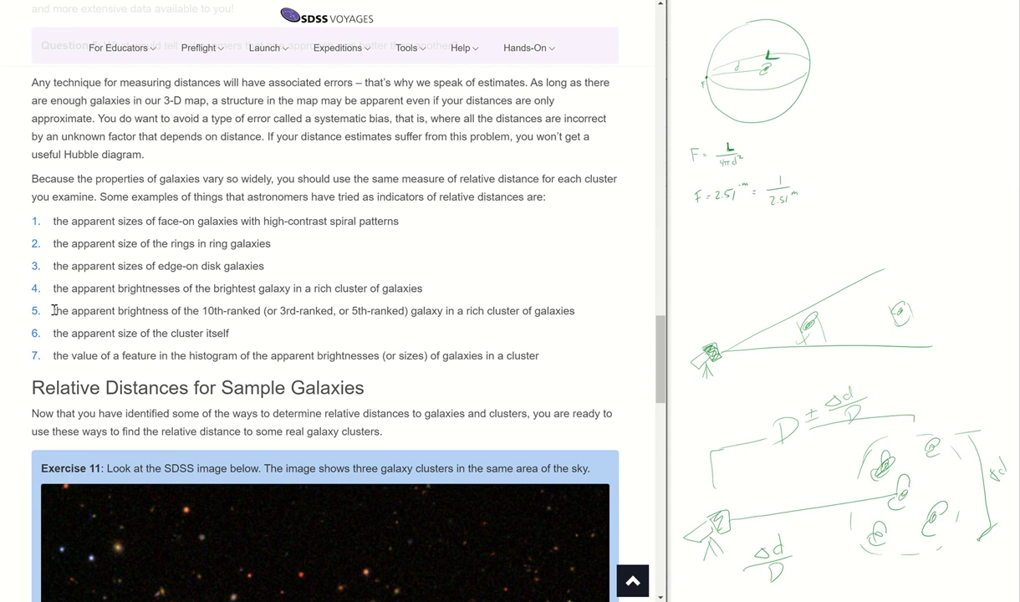
pyautogui.moveTo(53, 310); pyautogui.dragTo(383, 310)
pyautogui.click(534, 305)
pyautogui.tripleClick(534, 305)
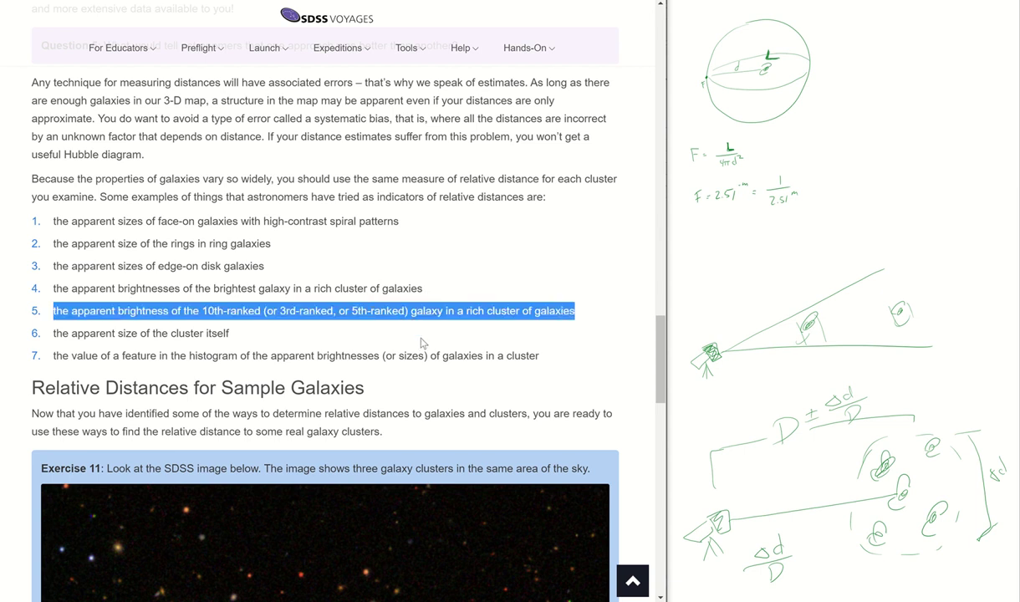
# Read on past the indicator list through Exercises 11, 12 and 13
pyautogui.scroll(-1, 423, 343)
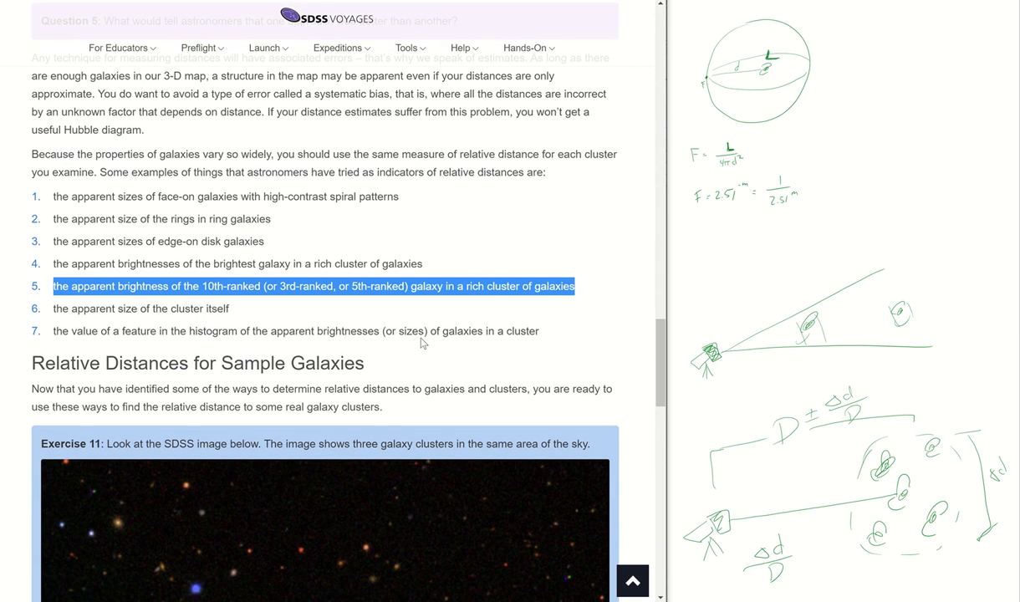
pyautogui.scroll(-3, 423, 343)
pyautogui.scroll(-1, 422, 343)
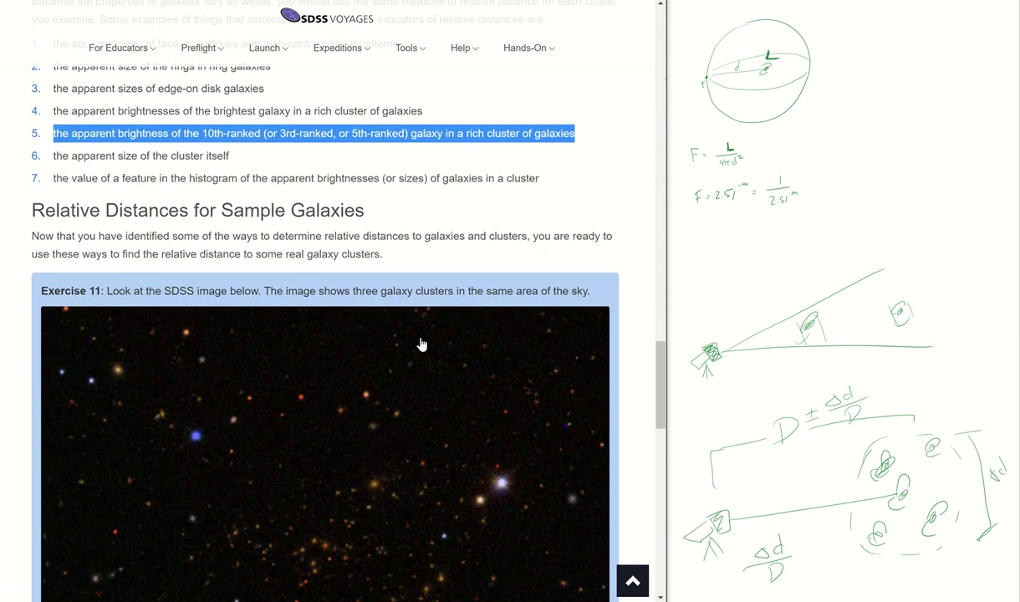
pyautogui.scroll(-5, 423, 343)
pyautogui.scroll(-6, 422, 343)
pyautogui.scroll(-2, 428, 339)
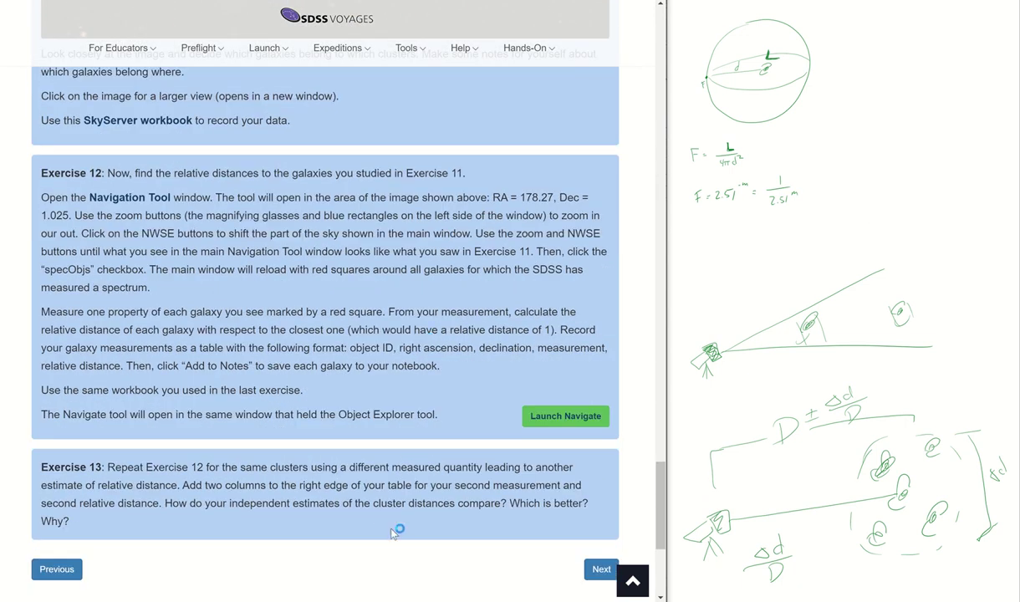
# Switch to the Excel workbook's Ex12-13,16 sheet and point out the first galaxy's object ID in cell A4
pyautogui.hotkey('alt', 'Tab')
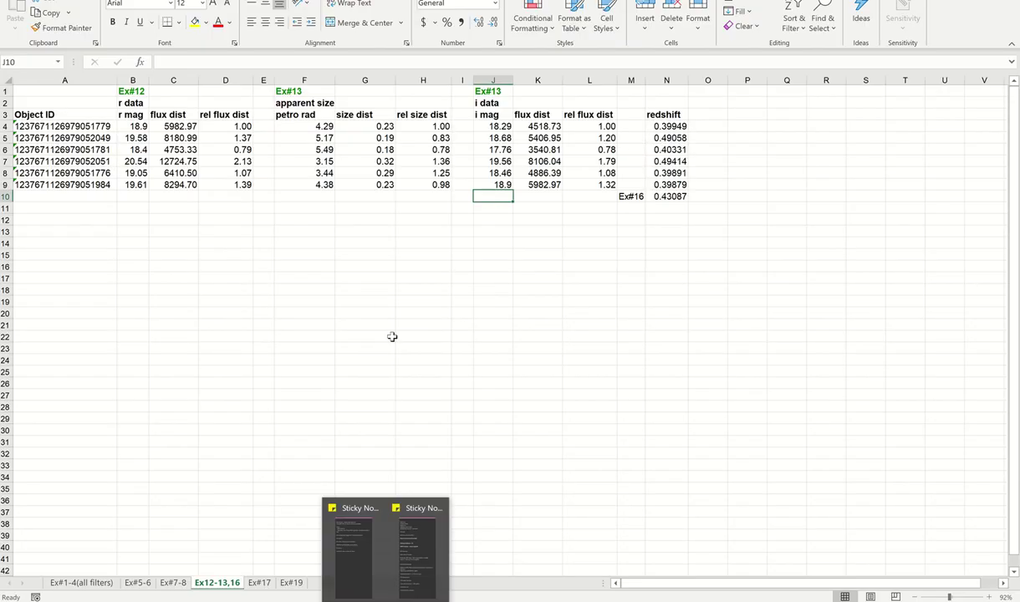
pyautogui.click(306, 300)
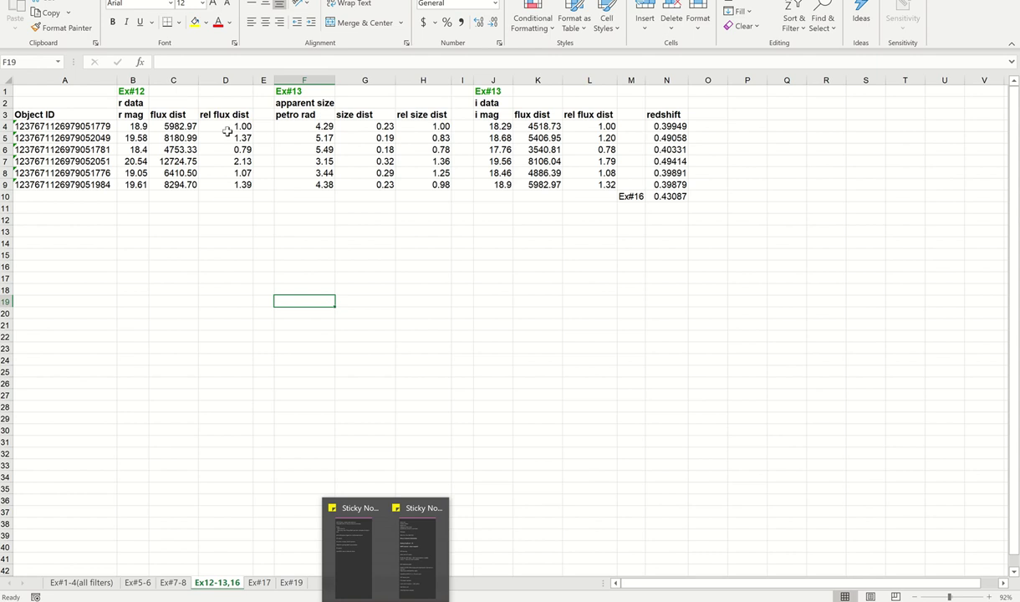
pyautogui.click(27, 125)
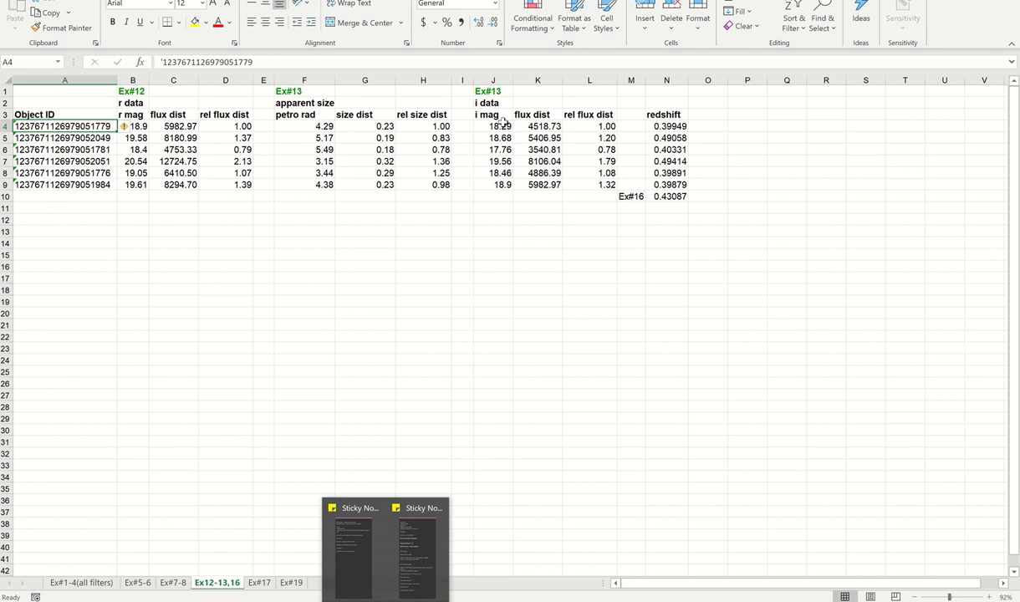
pyautogui.click(389, 254)
# Highlight the r-band relative flux distances, the relative size distances and the i-band relative flux distances for comparison
pyautogui.moveTo(226, 115); pyautogui.dragTo(233, 184)
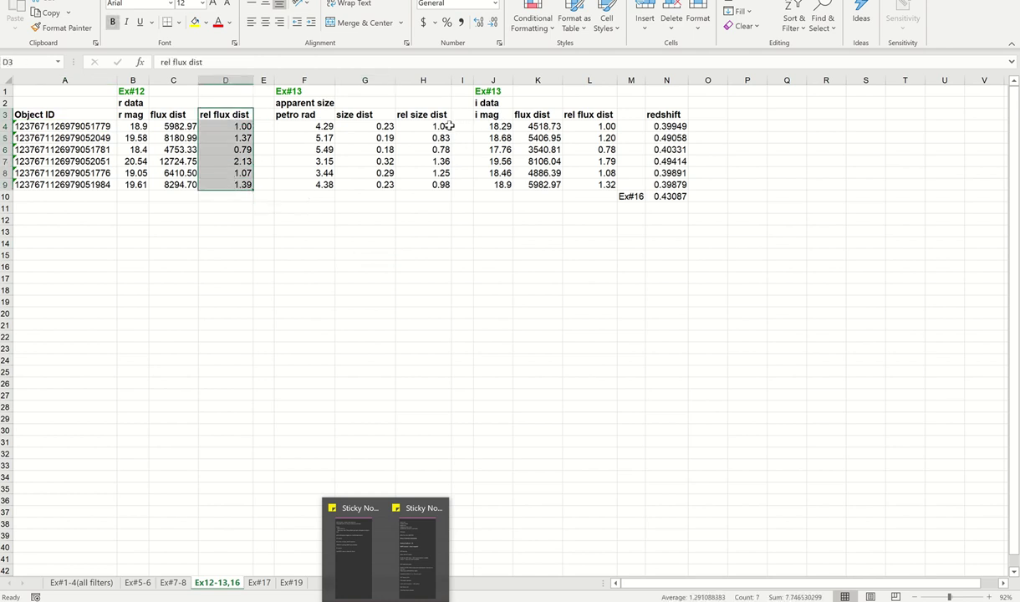
pyautogui.moveTo(444, 126); pyautogui.dragTo(444, 191)
pyautogui.click(519, 220)
pyautogui.moveTo(599, 127); pyautogui.dragTo(600, 198)
pyautogui.click(569, 255)
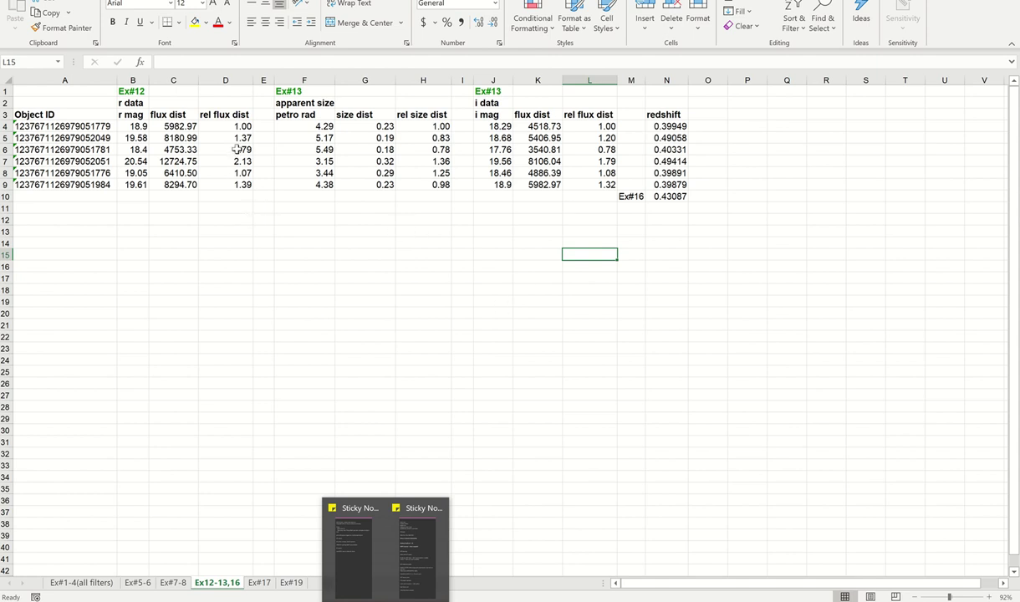
# Highlight the six object IDs in A4:A9, and compare the relative size distances with the i-band relative flux distances again
pyautogui.moveTo(92, 127); pyautogui.dragTo(105, 183)
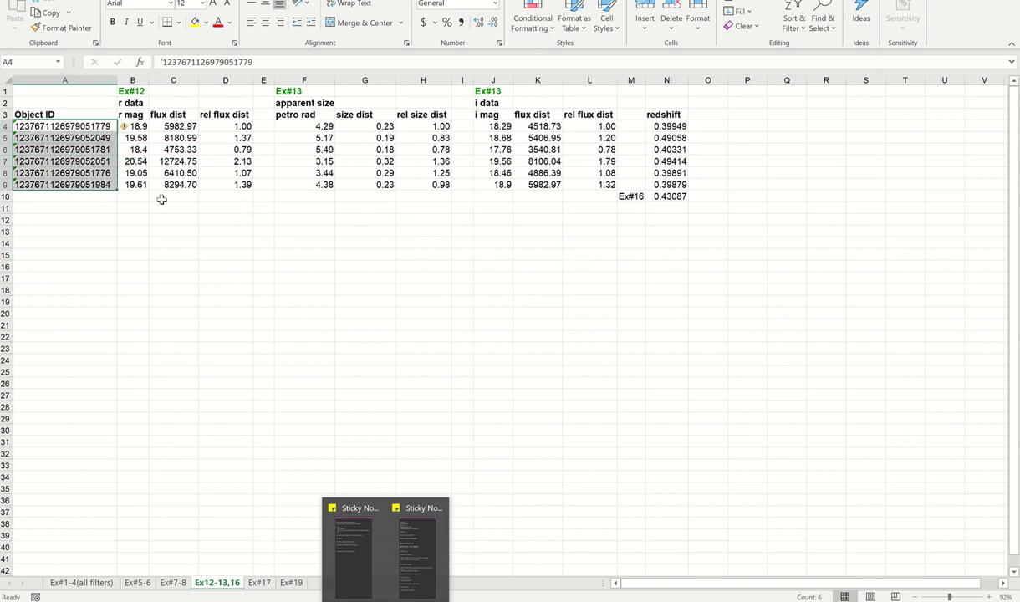
pyautogui.click(213, 209)
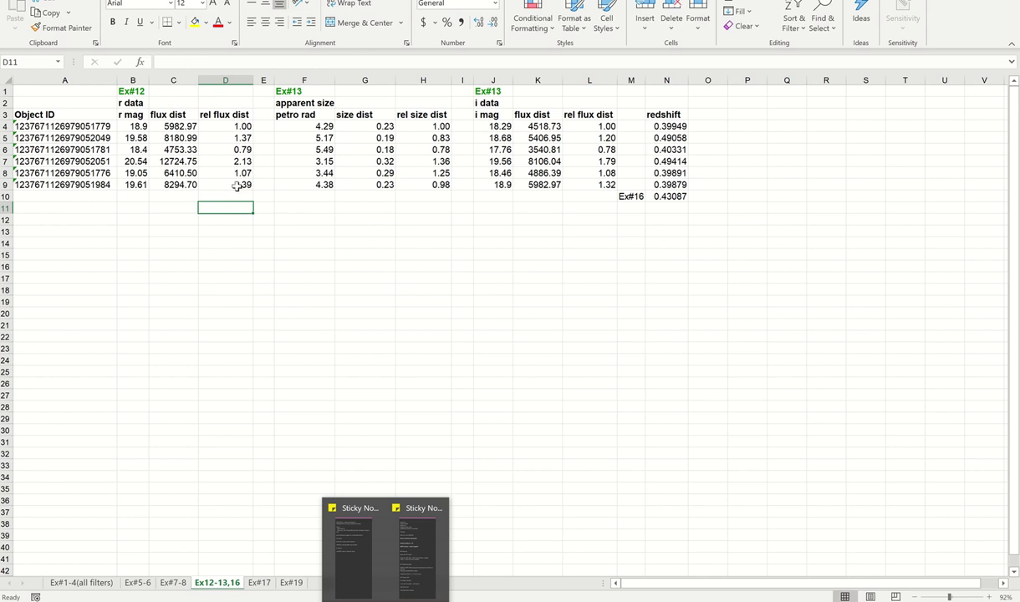
pyautogui.moveTo(405, 124); pyautogui.dragTo(428, 194)
pyautogui.click(586, 126)
pyautogui.moveTo(584, 138); pyautogui.dragTo(586, 185)
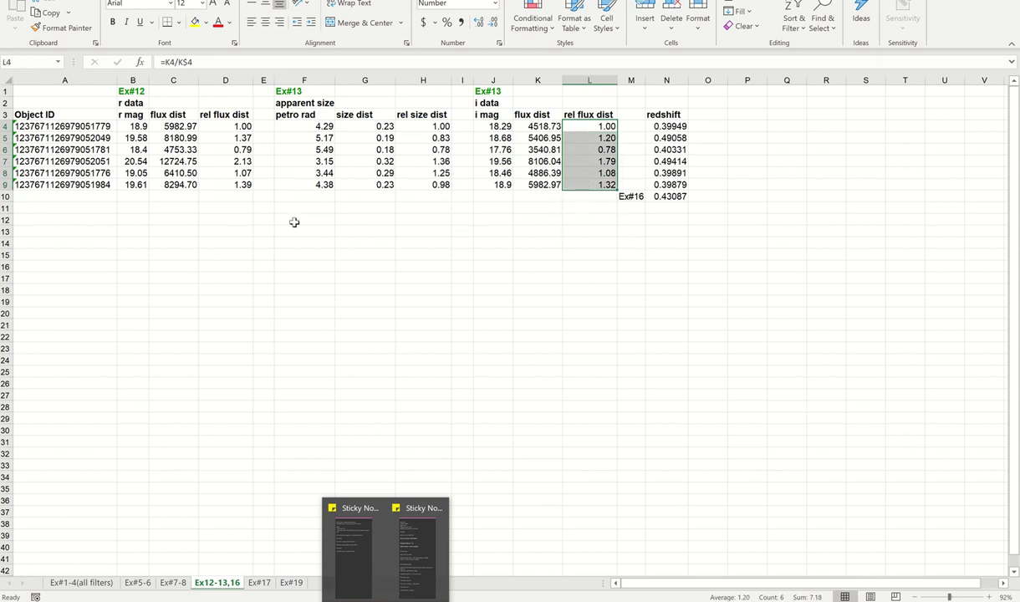
pyautogui.click(293, 221)
pyautogui.click(418, 278)
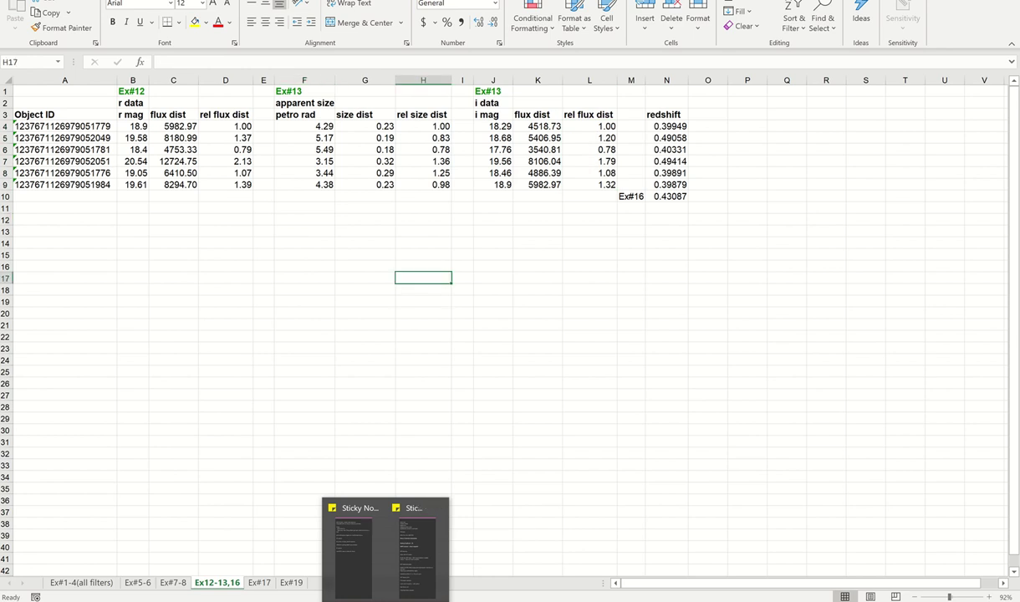
# Switch back to the Voyages page in the browser and return to the start of Estimating Distances to Galaxies
pyautogui.moveTo(172, 600)
pyautogui.click(228, 555)
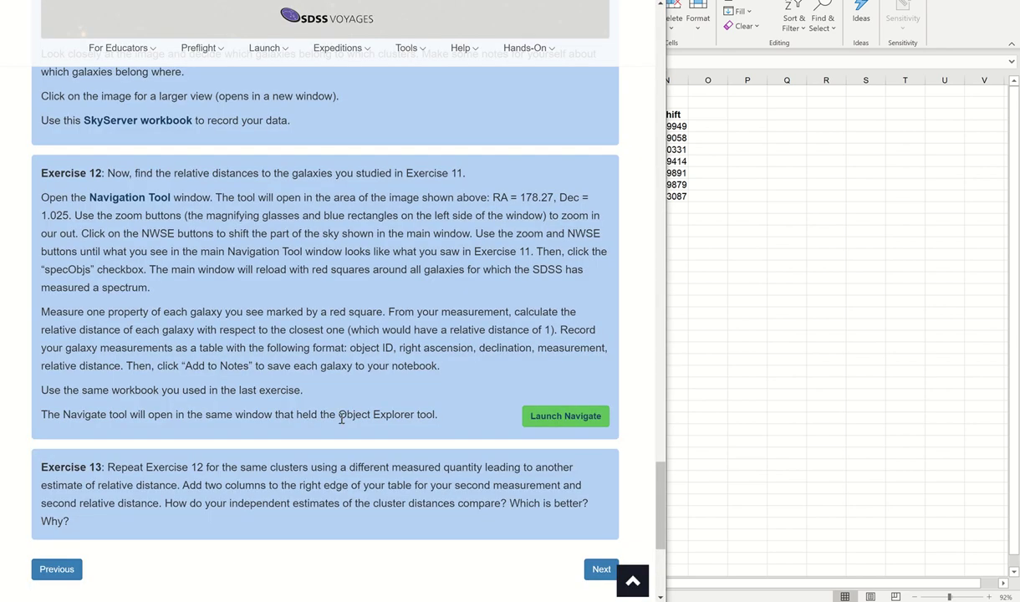
pyautogui.scroll(-1, 341, 418)
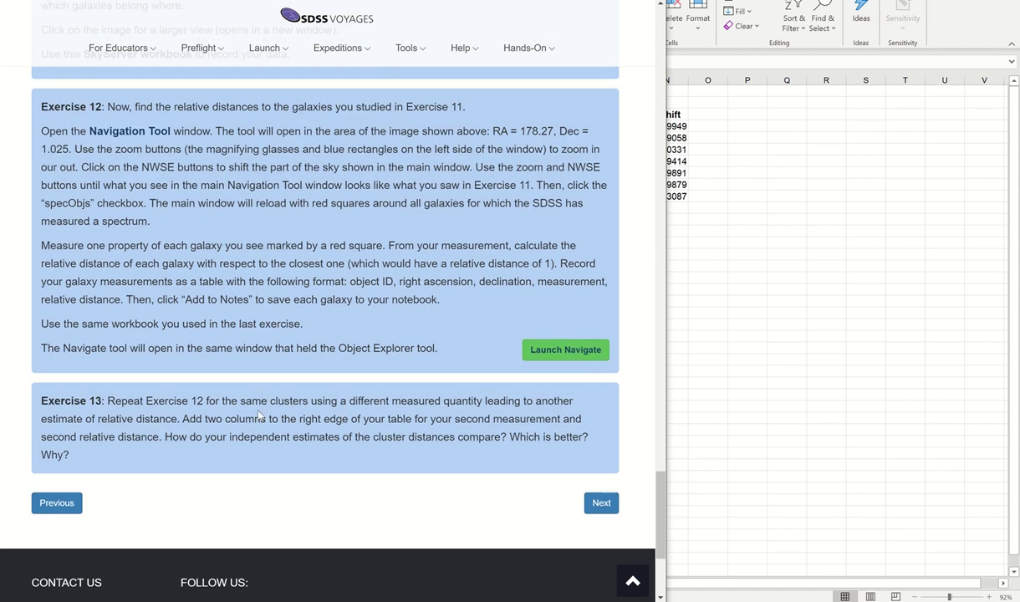
pyautogui.scroll(15, 351, 329)
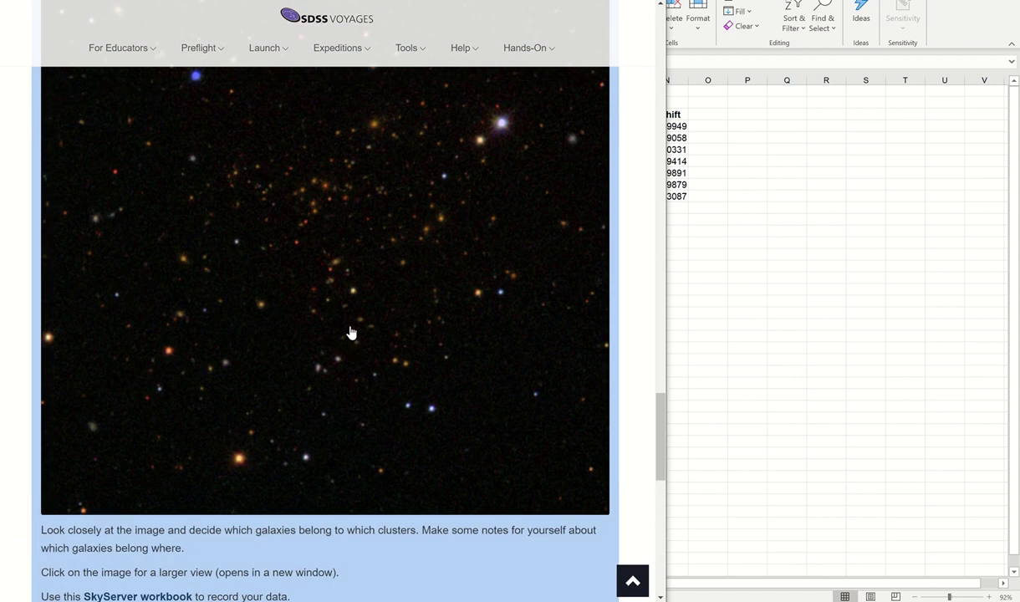
pyautogui.scroll(20, 351, 326)
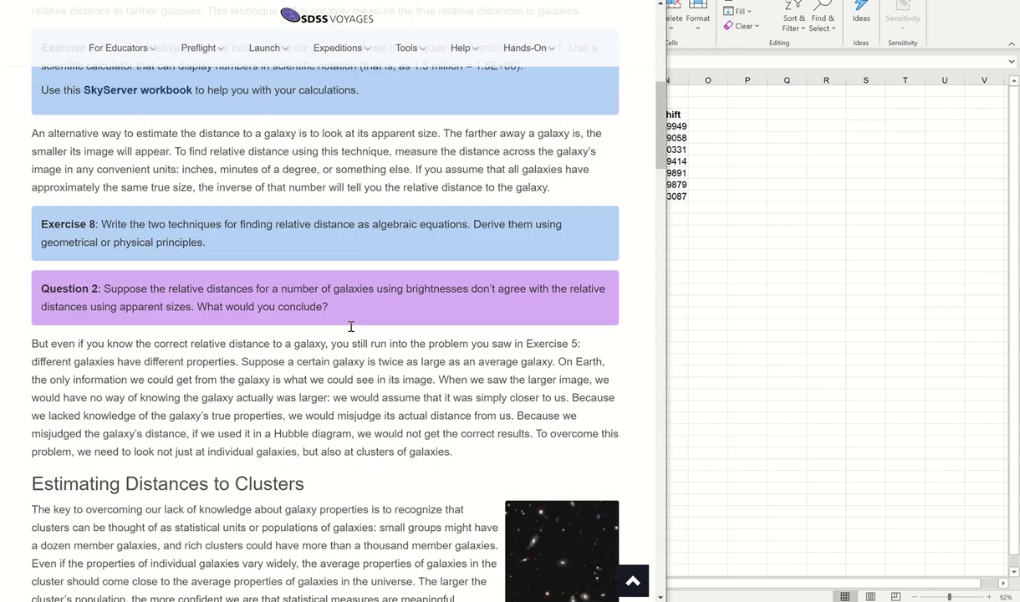
pyautogui.scroll(2, 352, 327)
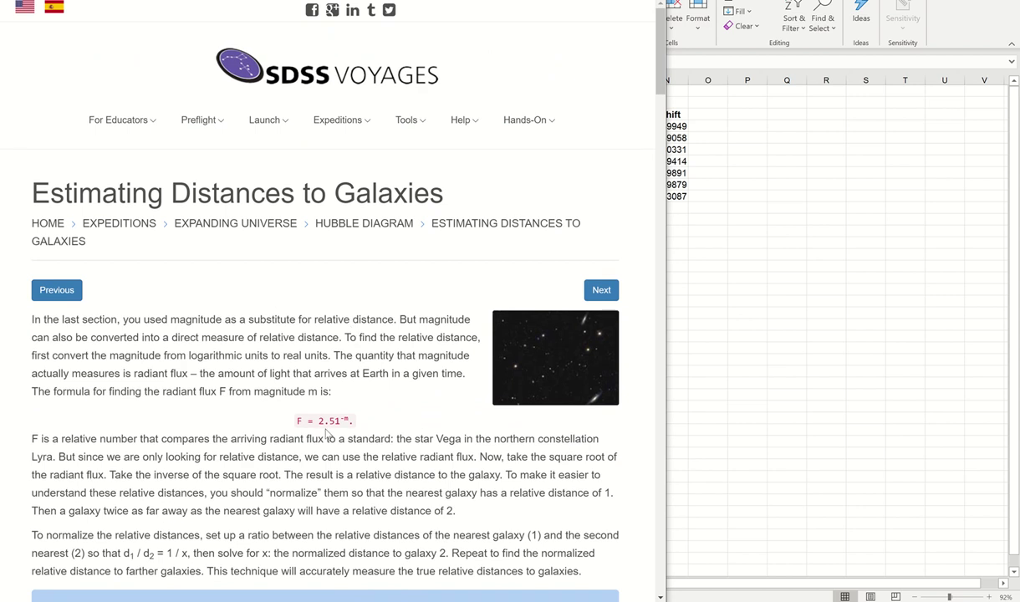